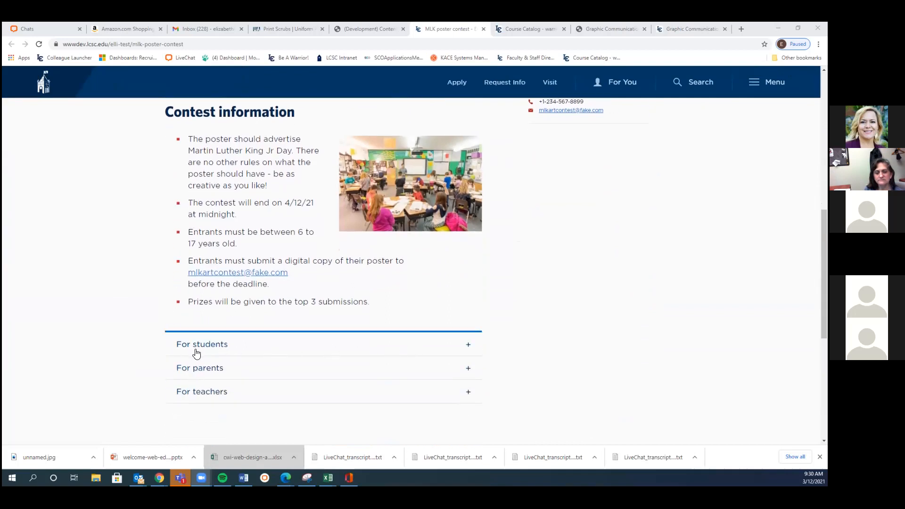
# Review the collapsible For students, For parents and For teachers panels of the MLK poster contest page one after another
pyautogui.click(210, 345)
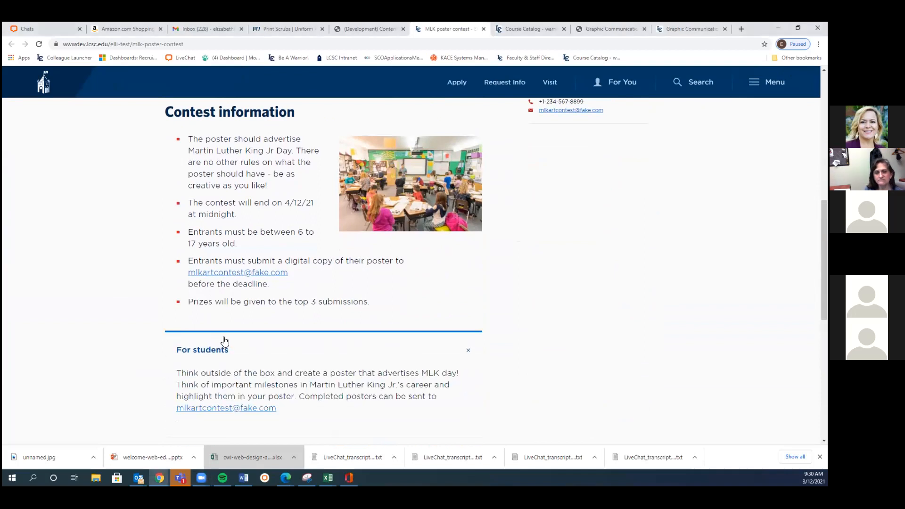
pyautogui.scroll(-1, 226, 343)
pyautogui.scroll(-1, 226, 342)
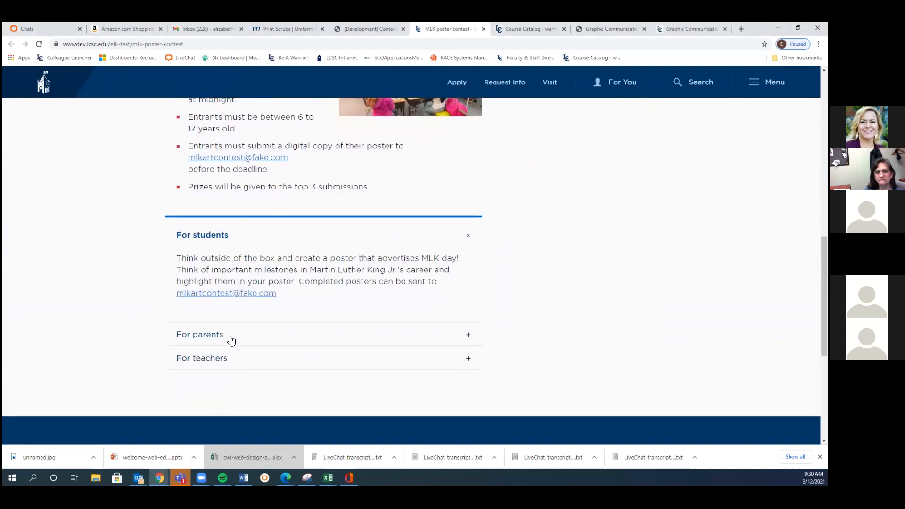
pyautogui.click(227, 338)
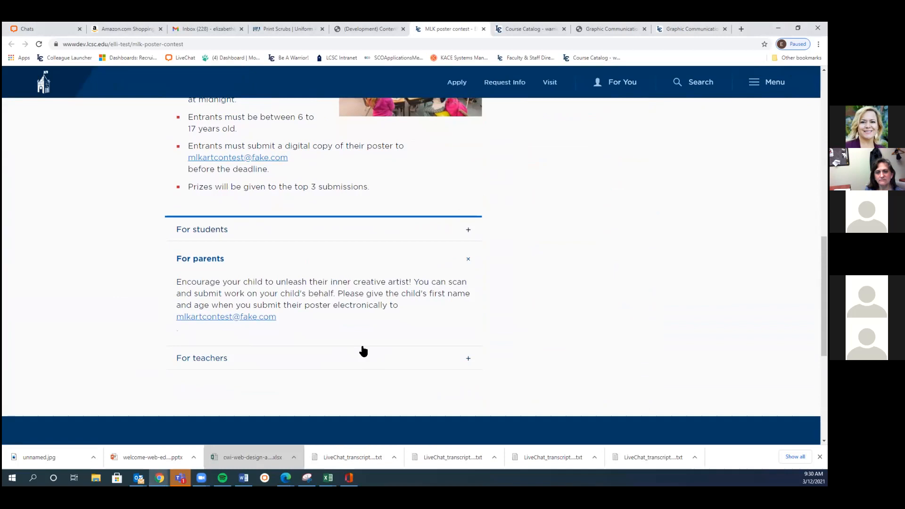
pyautogui.click(209, 362)
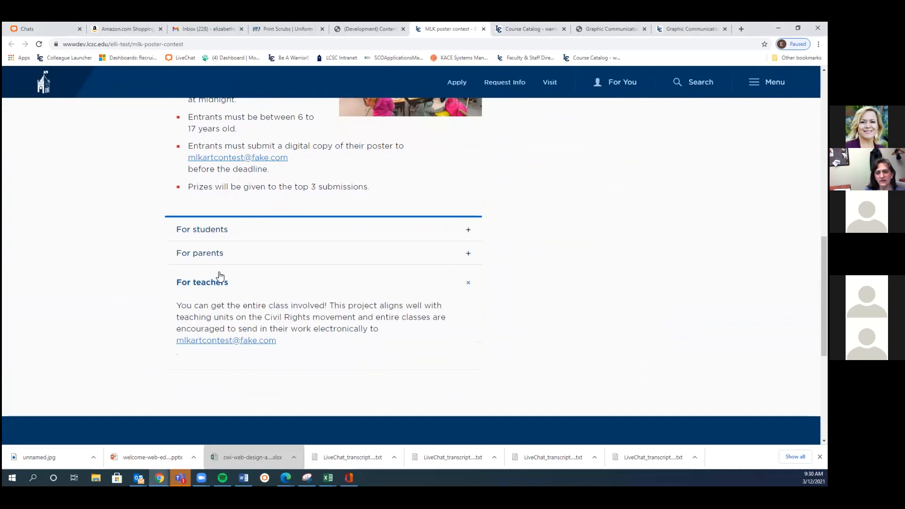
pyautogui.click(221, 282)
# Read through the MLK poster contest page, examining its introduction, submission heading, contest information list, image and contact block
pyautogui.scroll(4, 275, 319)
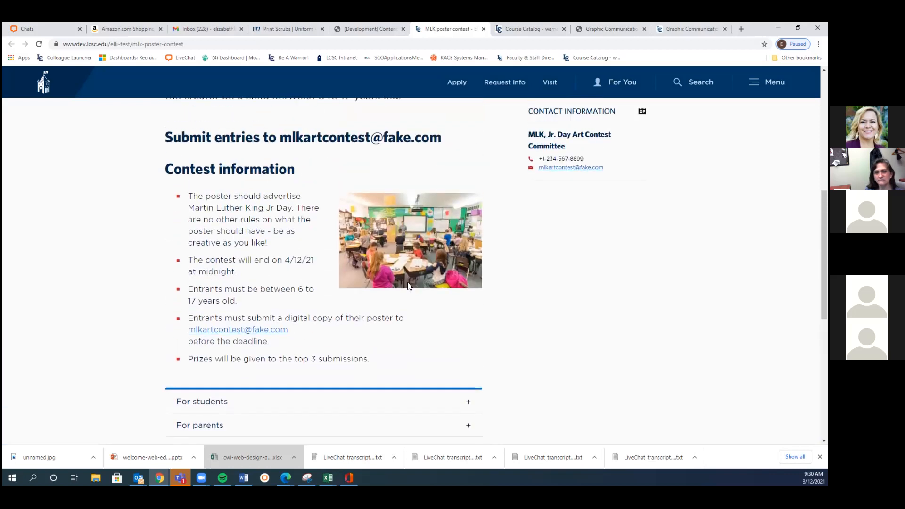
pyautogui.scroll(1, 448, 297)
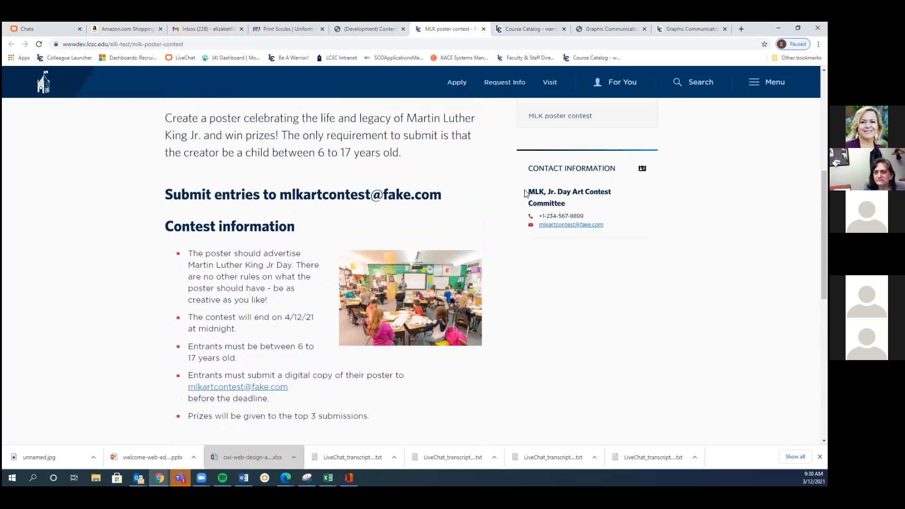
pyautogui.scroll(2, 475, 242)
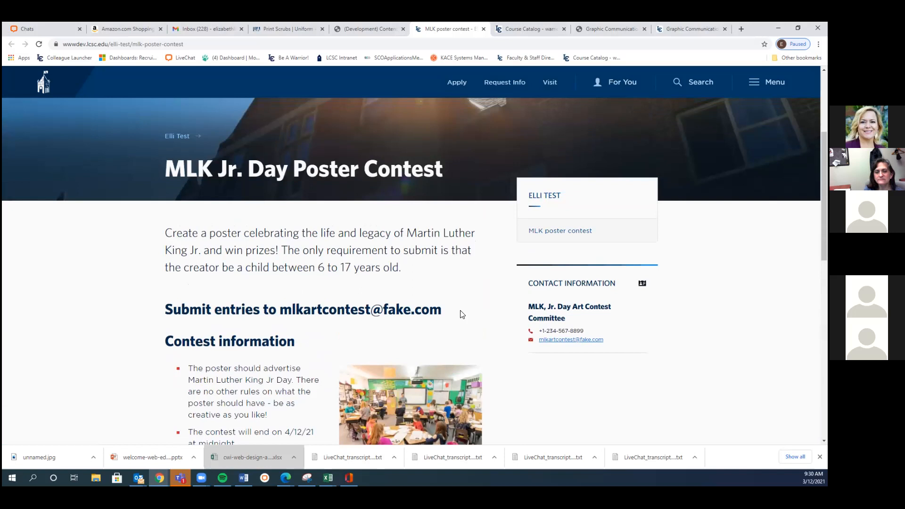
pyautogui.scroll(-1, 460, 307)
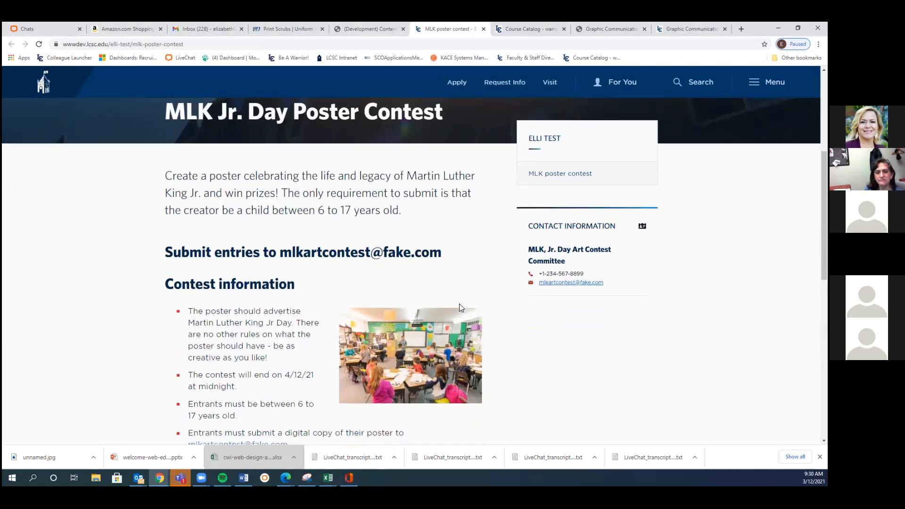
pyautogui.scroll(-2, 460, 306)
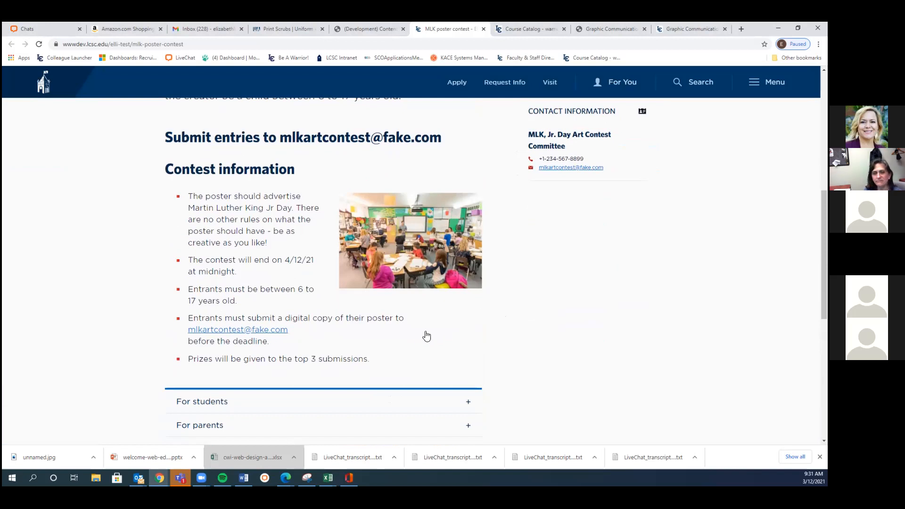
pyautogui.scroll(1, 426, 337)
pyautogui.scroll(-1, 429, 339)
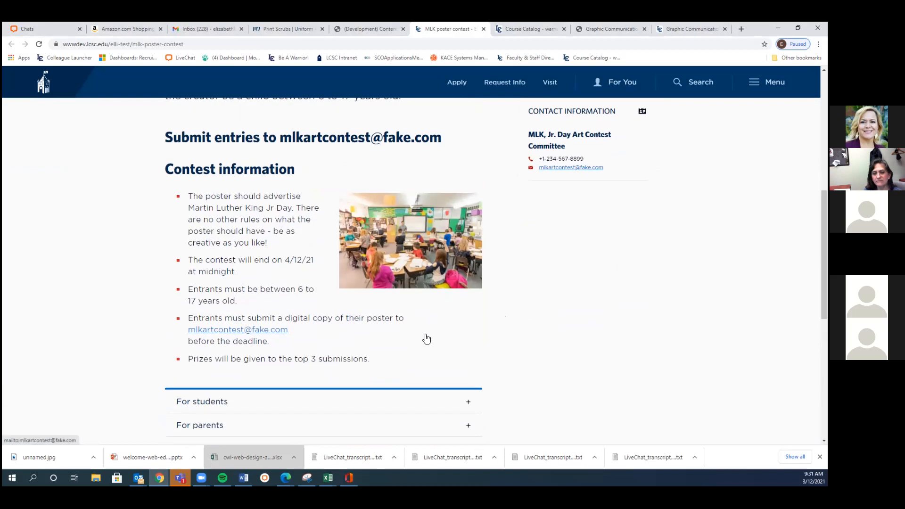
pyautogui.scroll(2, 445, 337)
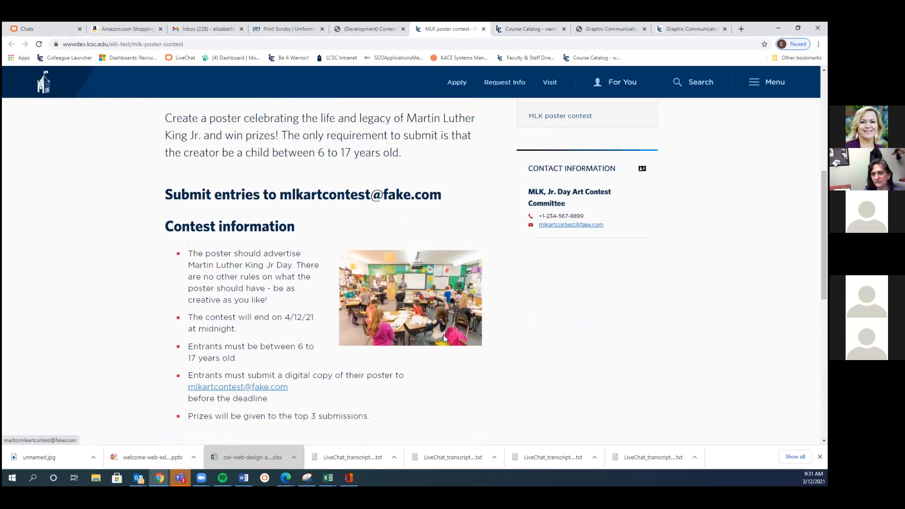
pyautogui.scroll(2, 439, 340)
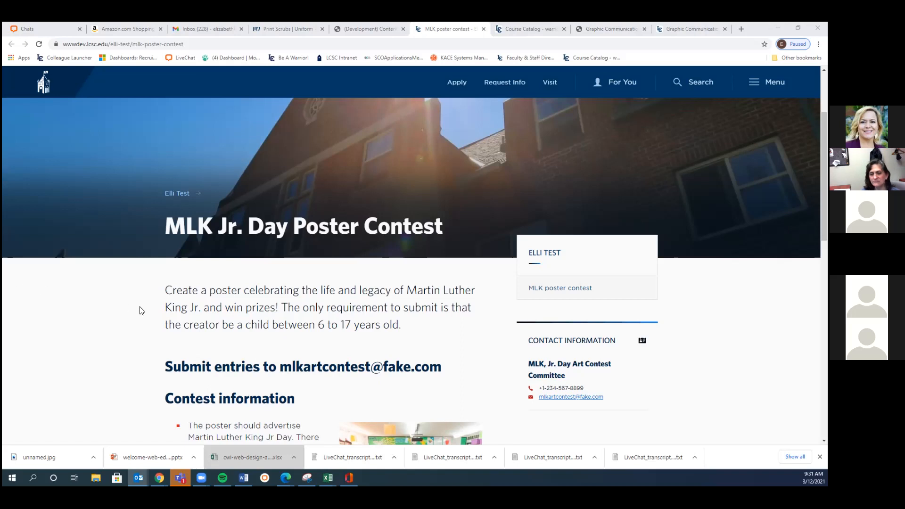
pyautogui.scroll(-1, 140, 307)
pyautogui.scroll(-1, 137, 306)
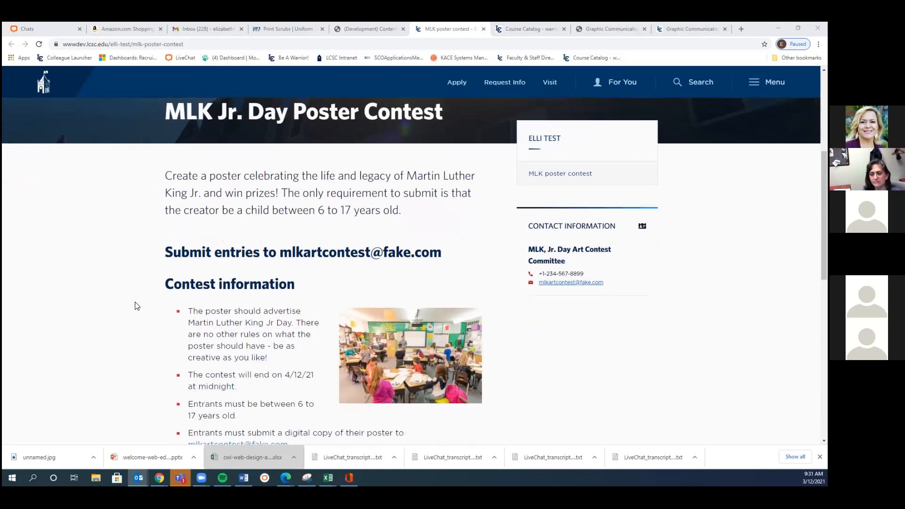
pyautogui.scroll(-4, 137, 306)
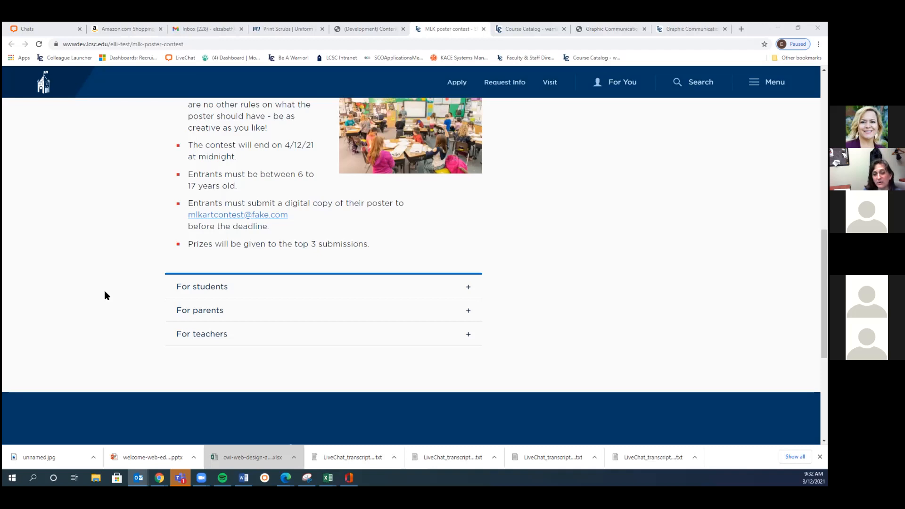
pyautogui.scroll(3, 106, 278)
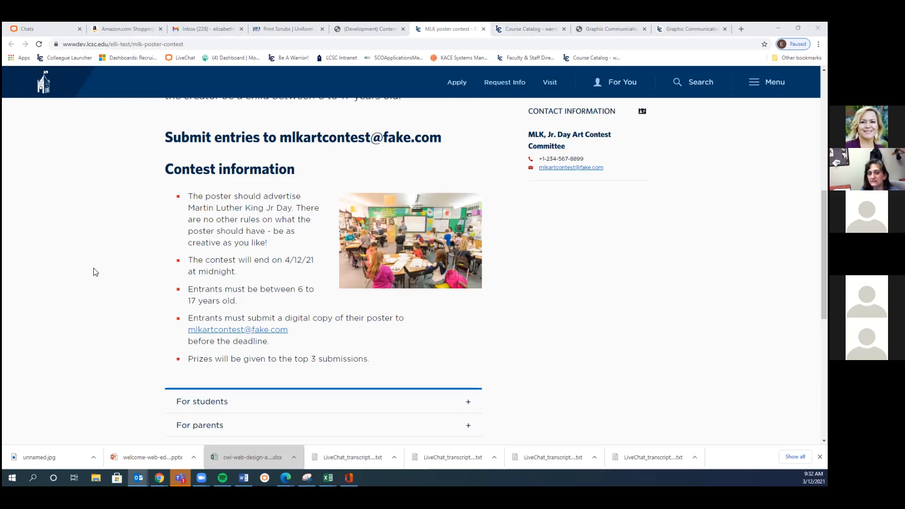
pyautogui.scroll(4, 101, 269)
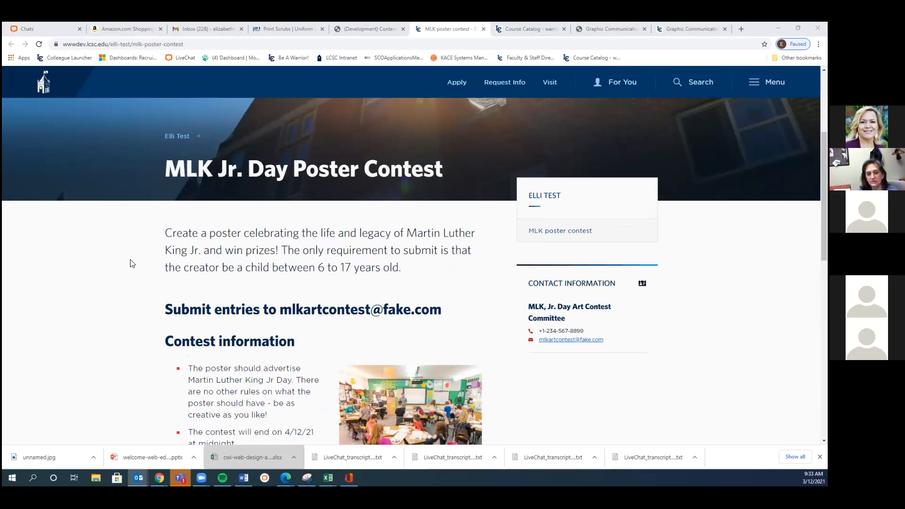
pyautogui.scroll(-3, 133, 264)
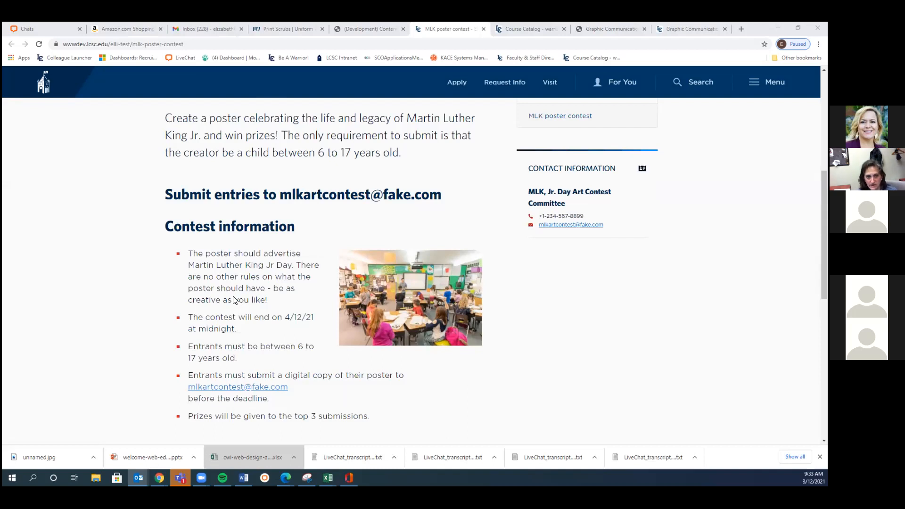
pyautogui.scroll(3, 259, 308)
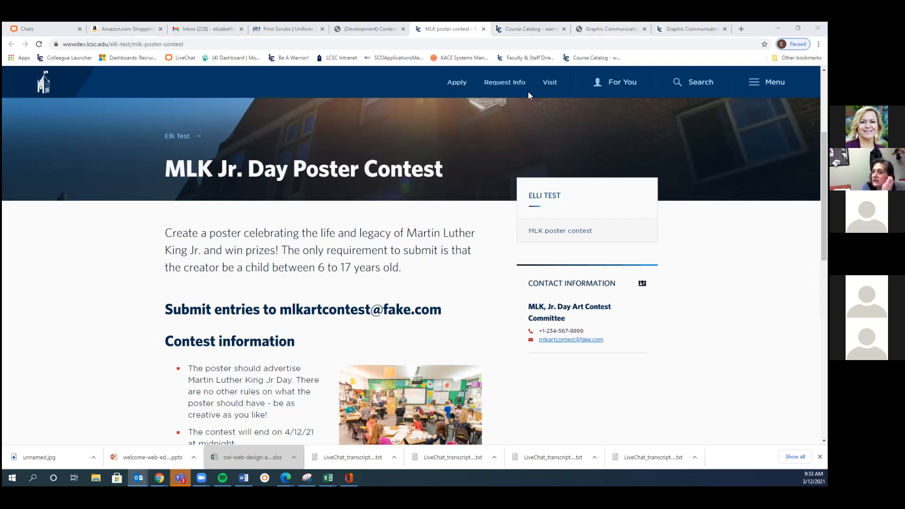
# Return to the Umbraco editor for the MLK poster contest page in a maximized browser window
pyautogui.click(624, 31)
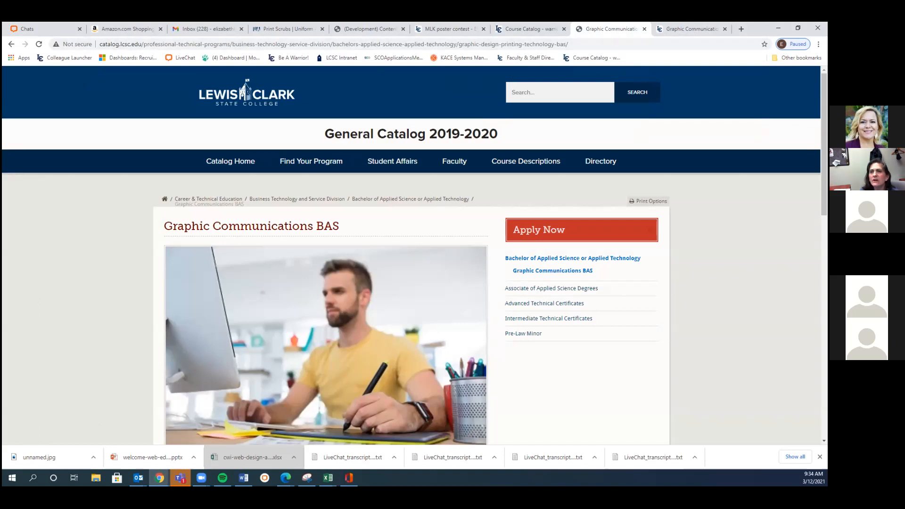
pyautogui.press('super+Down')
pyautogui.click(489, 80)
pyautogui.click(453, 80)
pyautogui.click(421, 79)
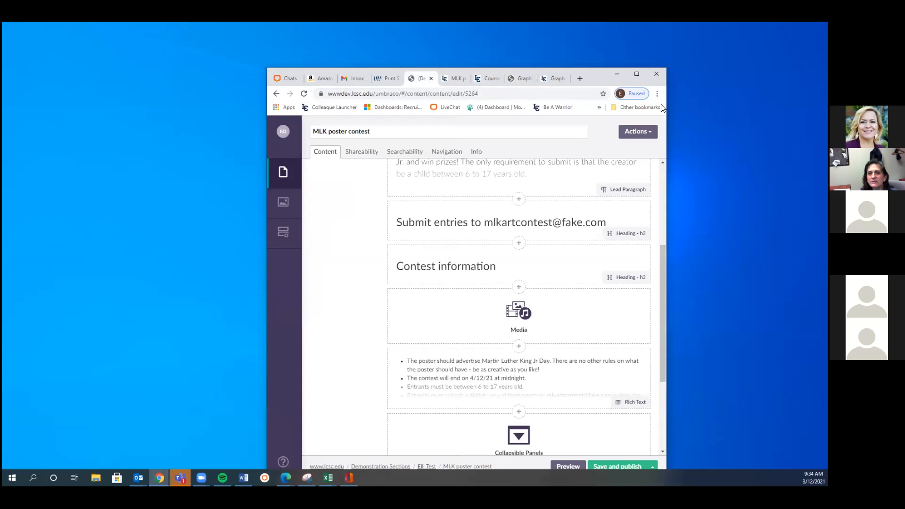
pyautogui.click(637, 75)
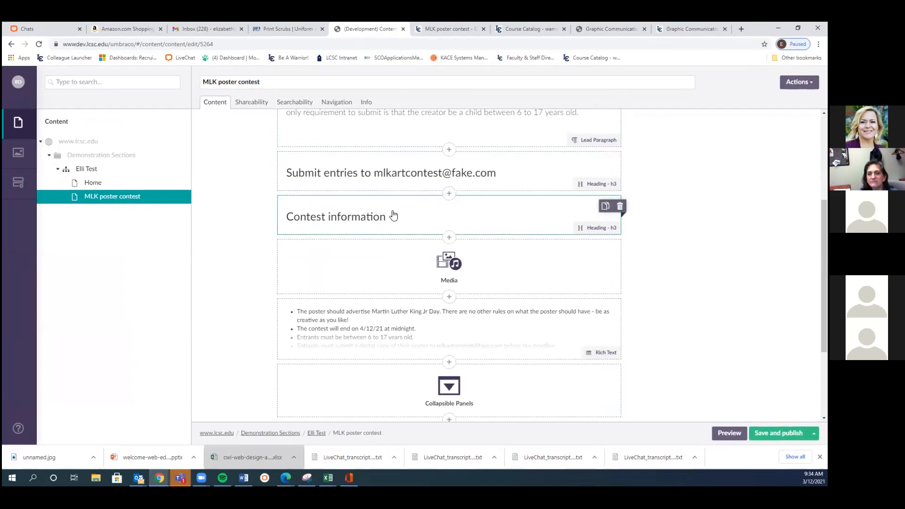
# Inspect the settings of the body content's heading about submitting entries, and close them without editing
pyautogui.scroll(3, 367, 248)
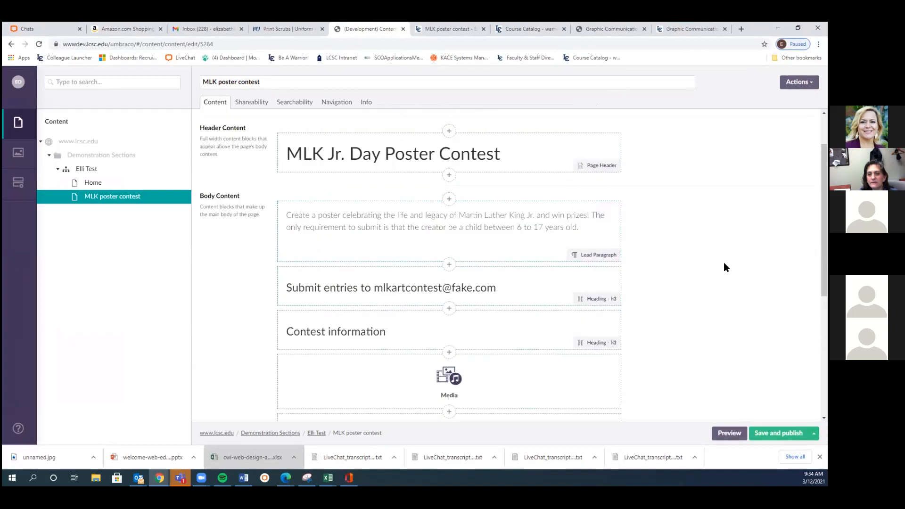
pyautogui.scroll(-1, 725, 268)
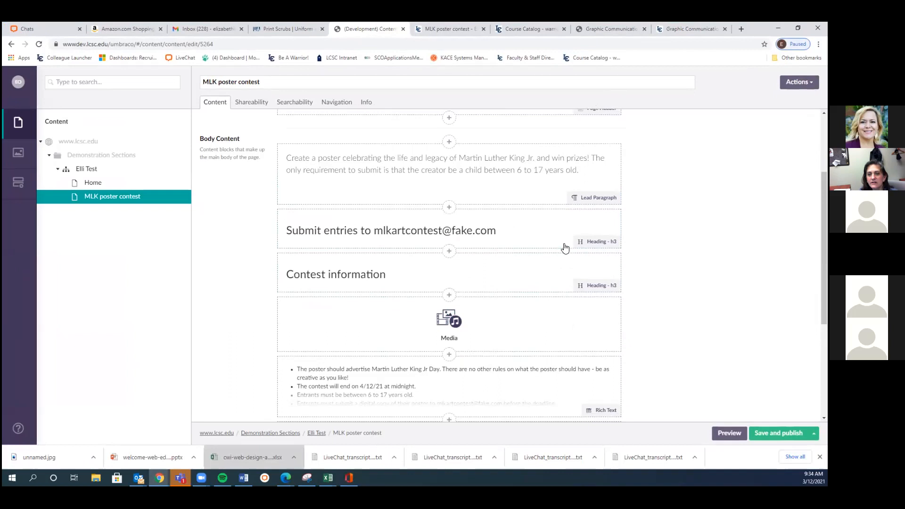
pyautogui.click(507, 235)
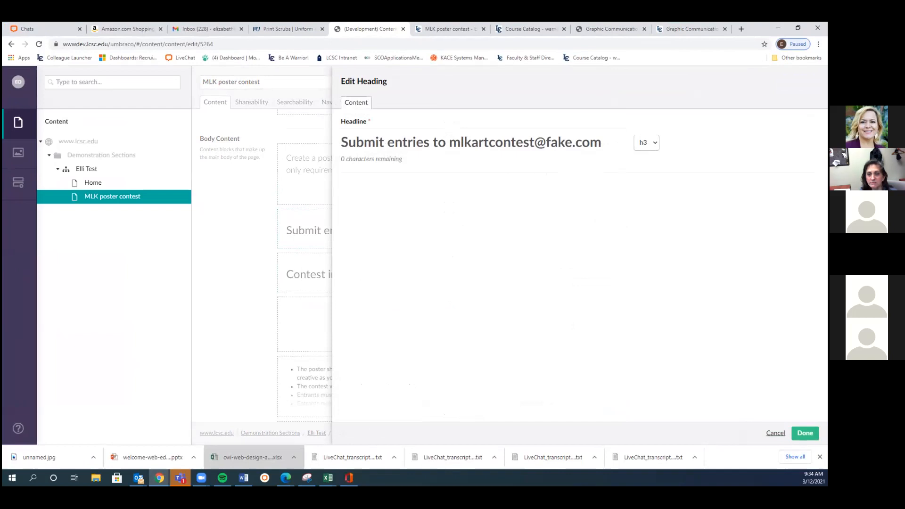
pyautogui.click(805, 433)
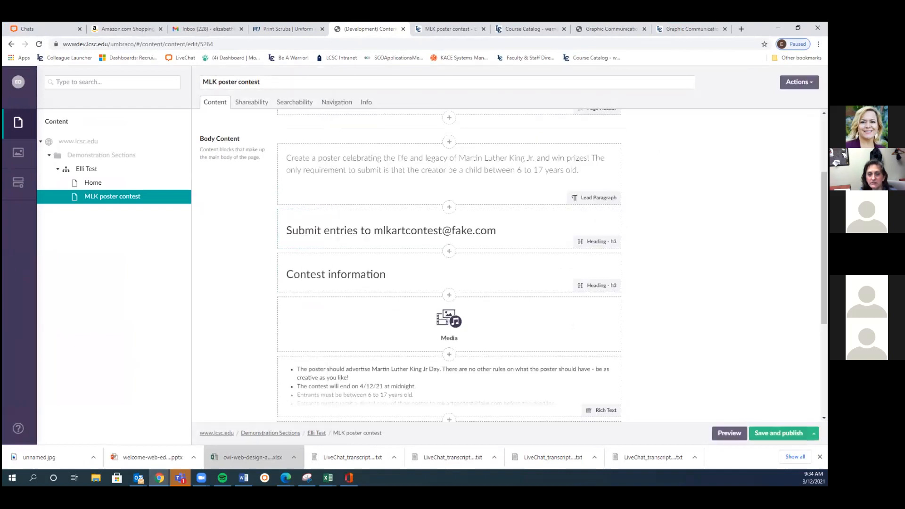
pyautogui.click(450, 209)
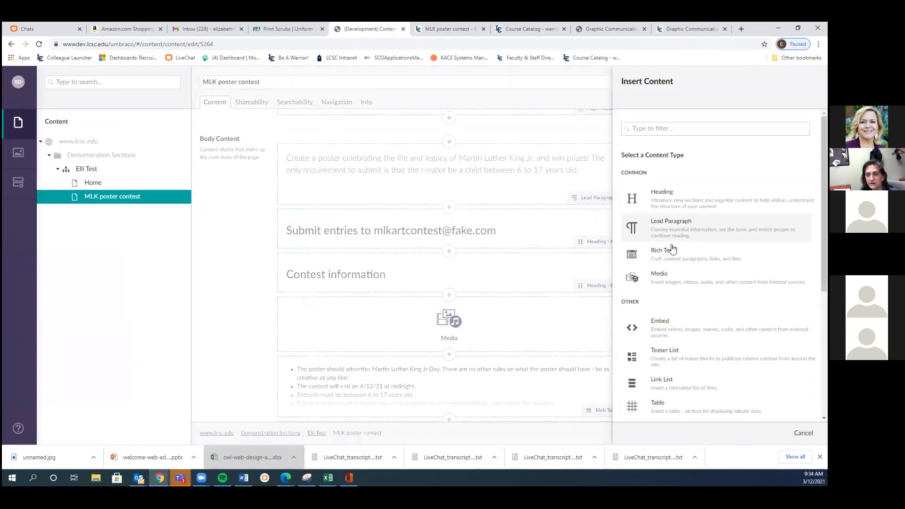
pyautogui.scroll(-1, 684, 207)
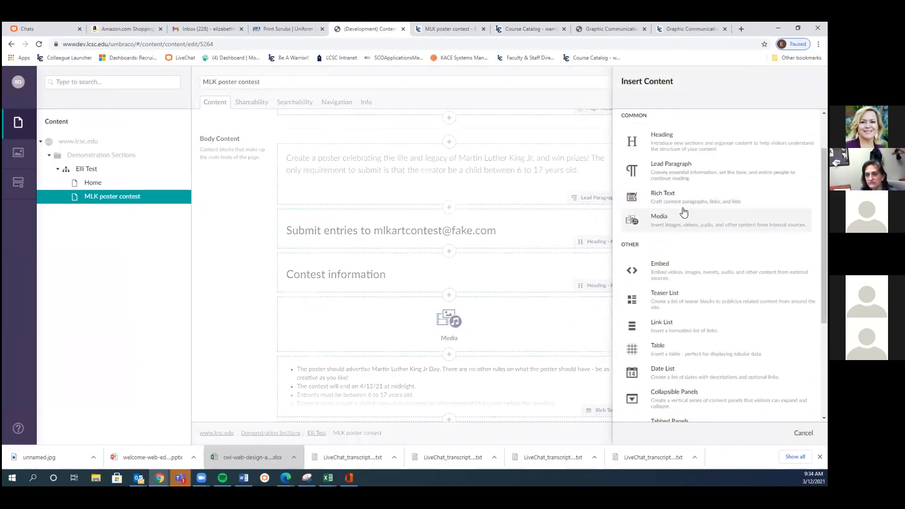
pyautogui.click(683, 205)
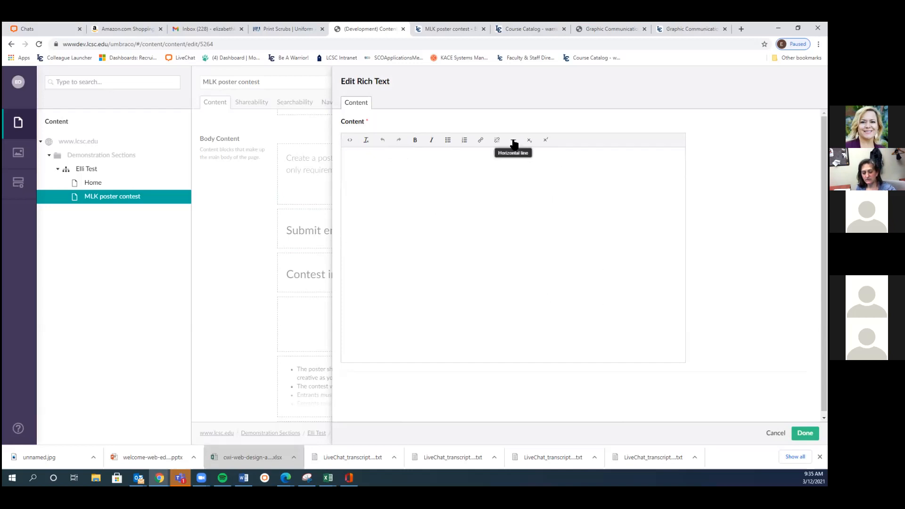
pyautogui.click(776, 433)
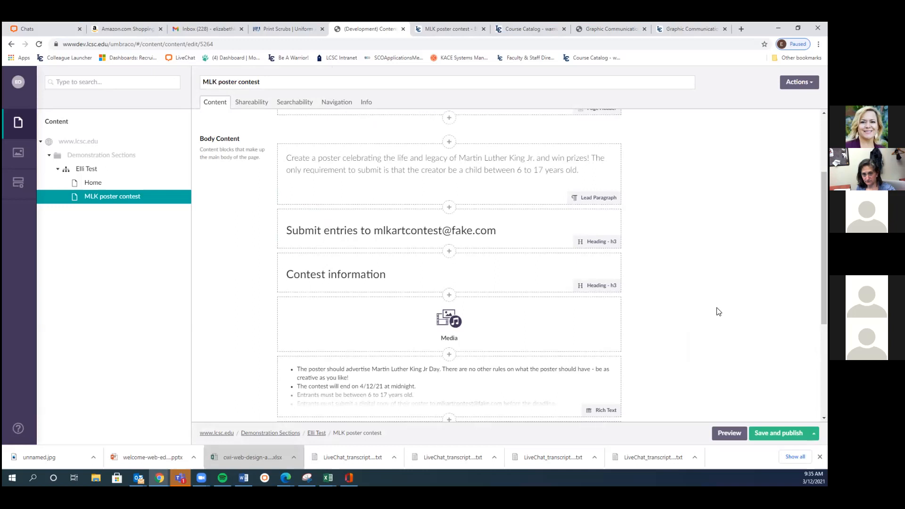
# Insert a Link List block directly below the lead paragraph and give it the h3 heading "Submit entries"
pyautogui.scroll(-4, 724, 313)
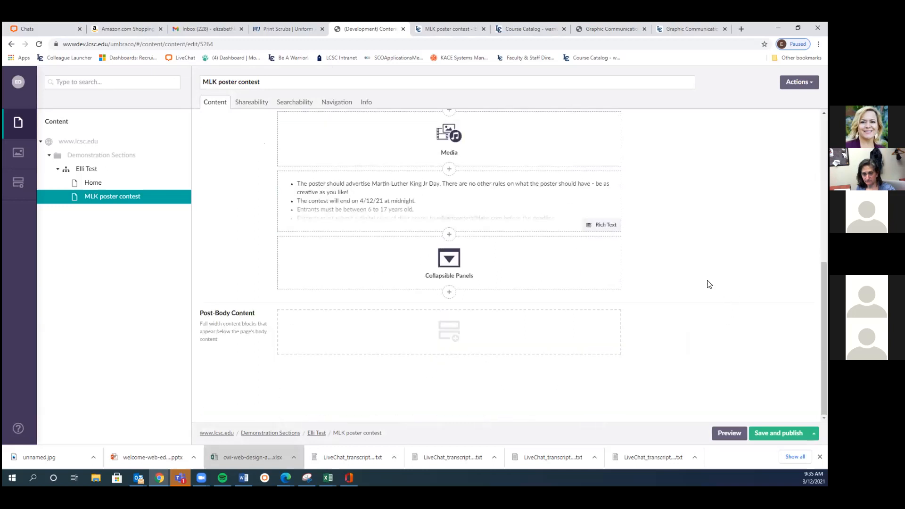
pyautogui.scroll(5, 708, 284)
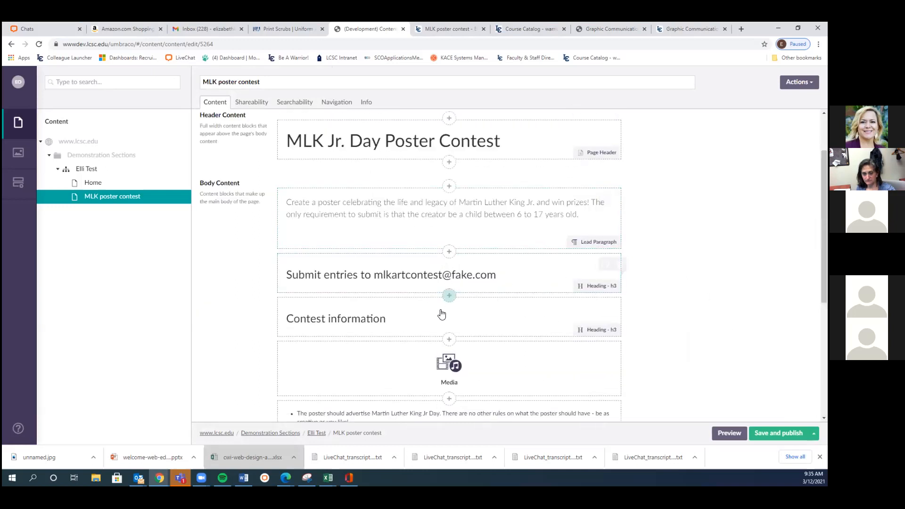
pyautogui.click(449, 251)
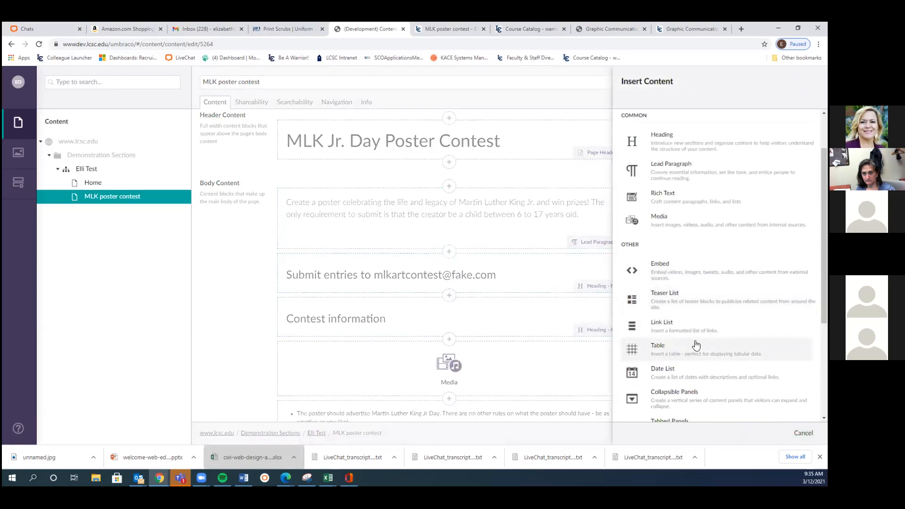
pyautogui.click(693, 328)
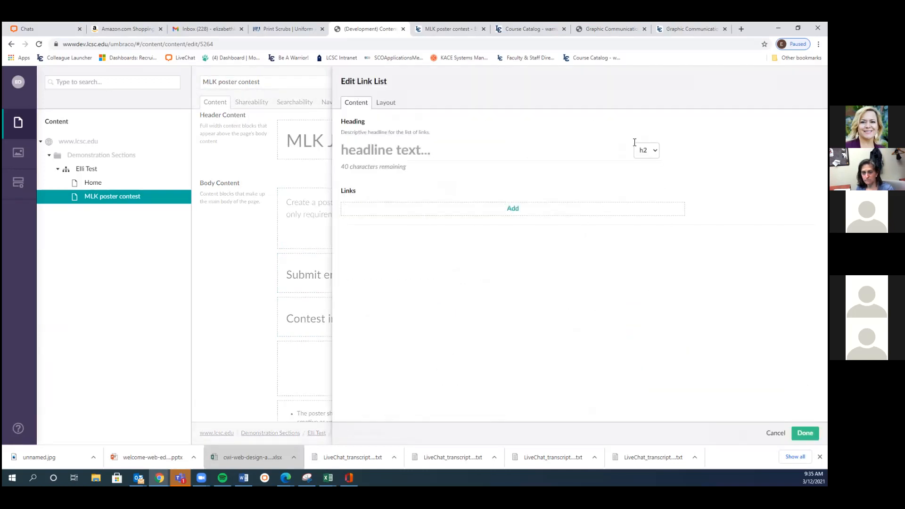
pyautogui.click(653, 151)
pyautogui.click(646, 173)
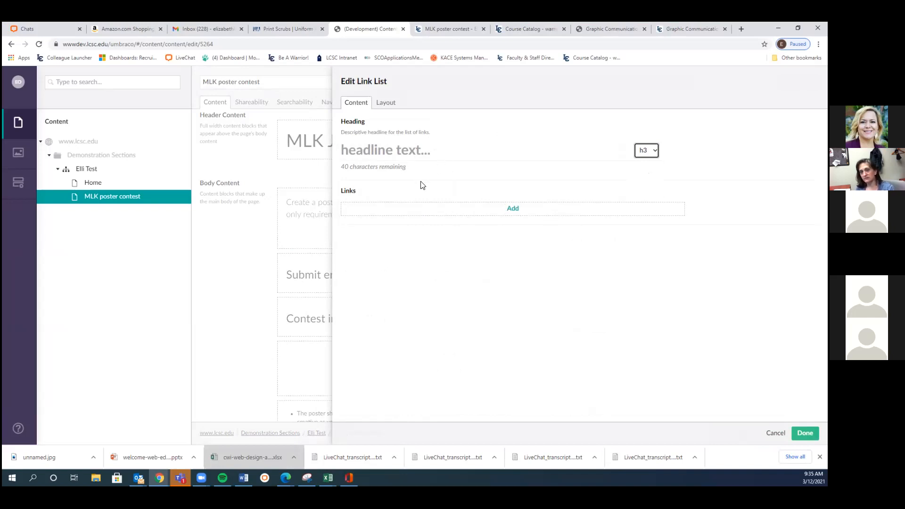
pyautogui.click(400, 150)
pyautogui.write('Submit entries')
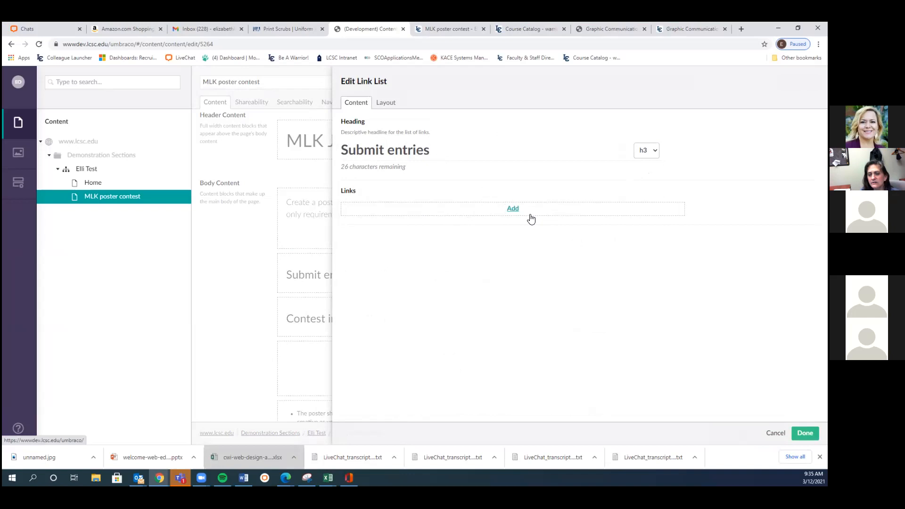
pyautogui.click(509, 211)
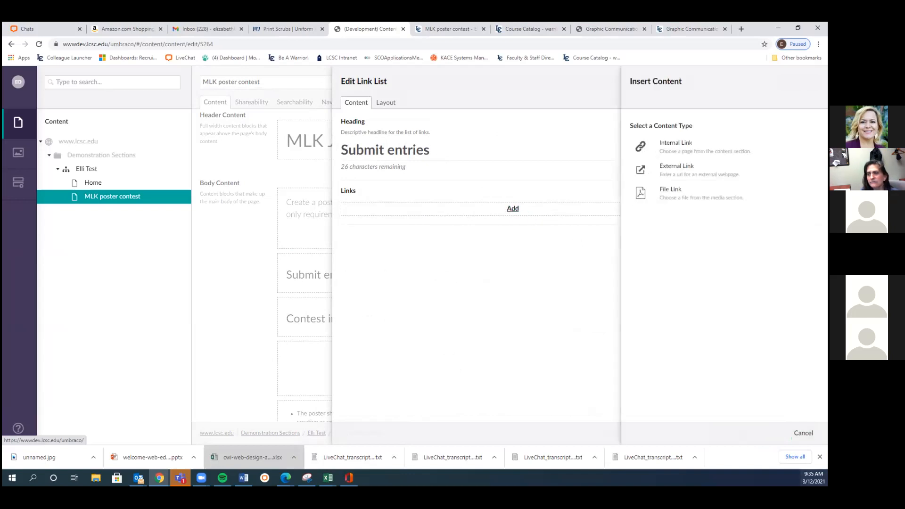
pyautogui.click(804, 433)
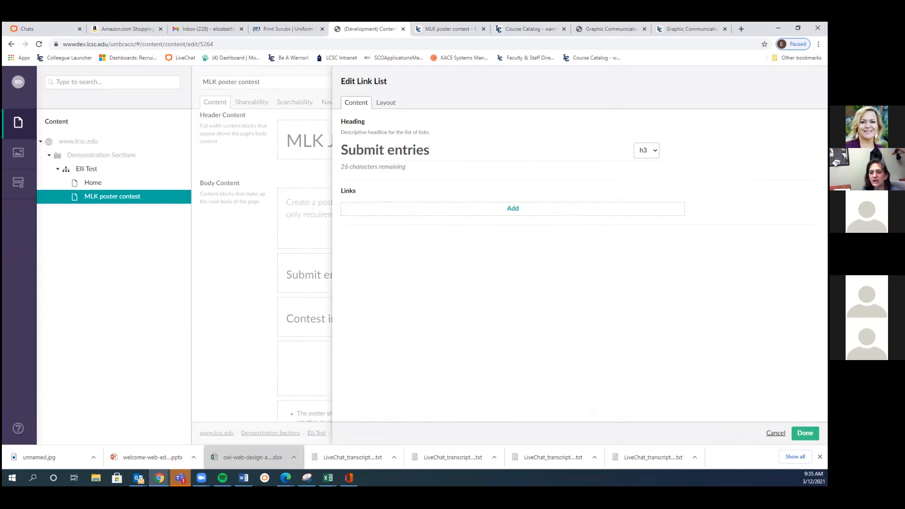
pyautogui.click(776, 433)
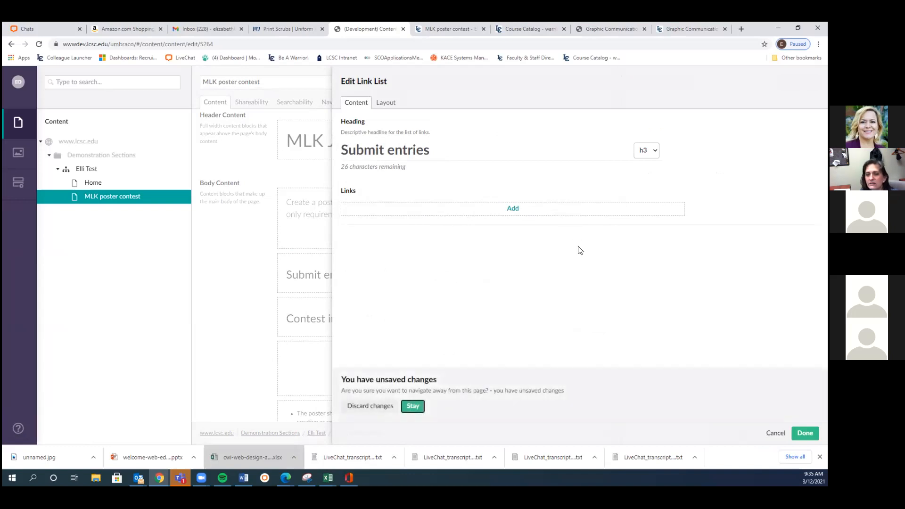
# Add an external link to the "Submit entries" link list and start its URL with "mailto:"
pyautogui.click(518, 210)
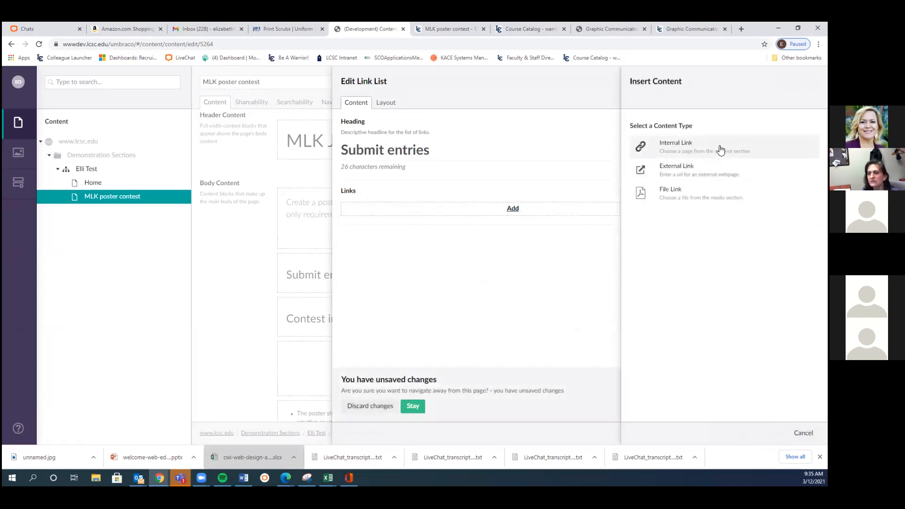
pyautogui.click(716, 169)
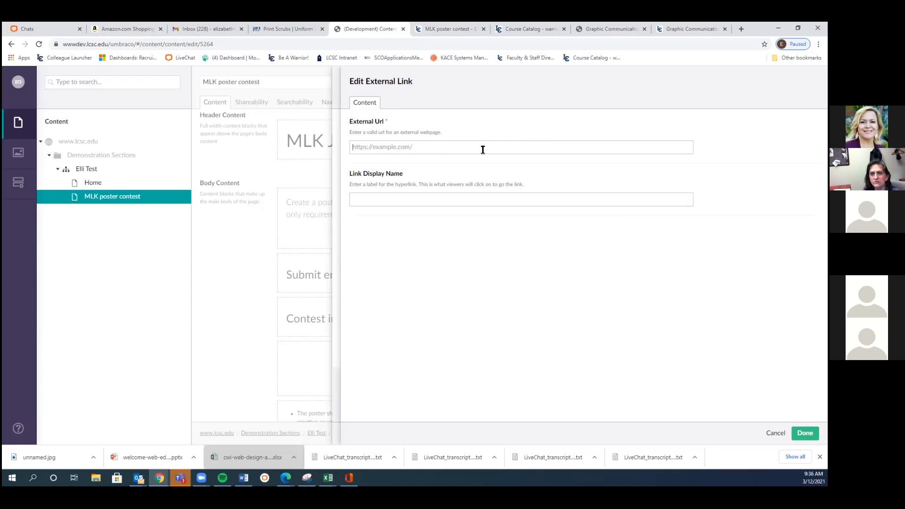
pyautogui.write('mai')
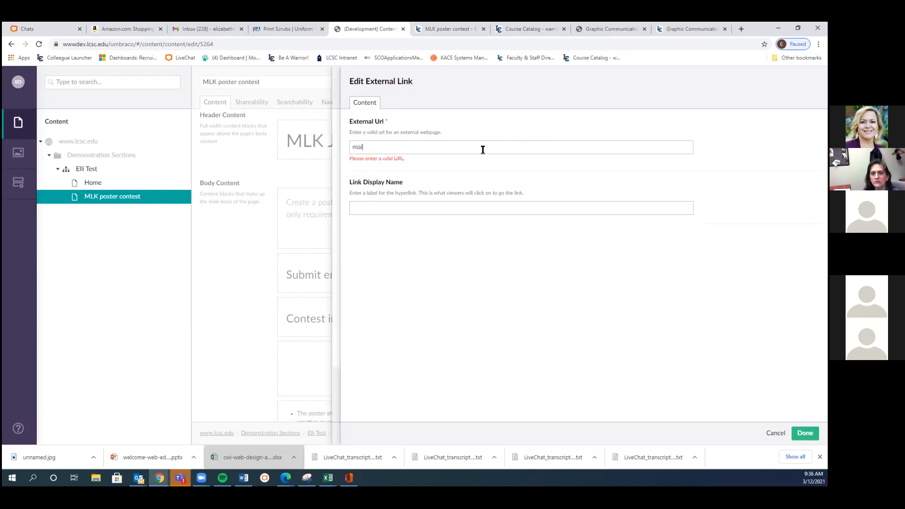
pyautogui.press('BackSpace')
pyautogui.press('BackSpace')
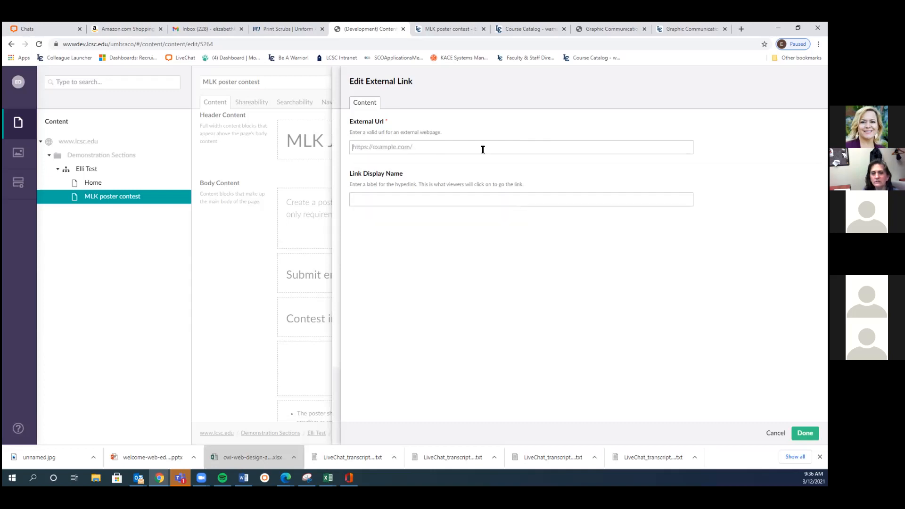
pyautogui.write('mailto:')
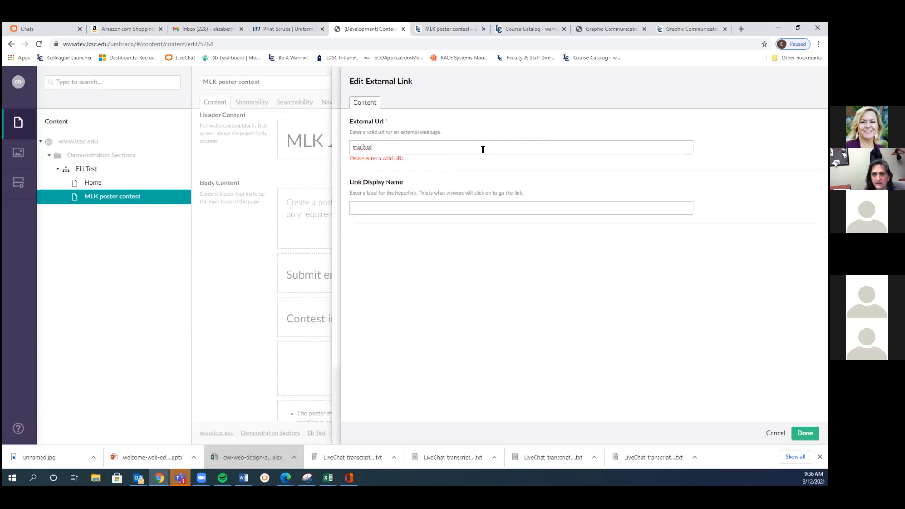
pyautogui.press('BackSpace')
pyautogui.write(':')
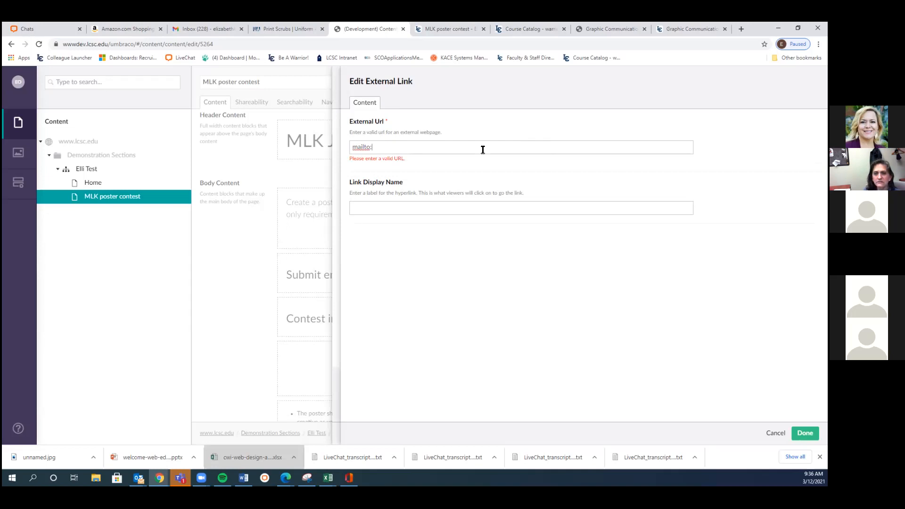
# Complete the link's URL with the contest's e-mail address, leave the display name empty, and save and publish the page
pyautogui.write('mlkartcontes')
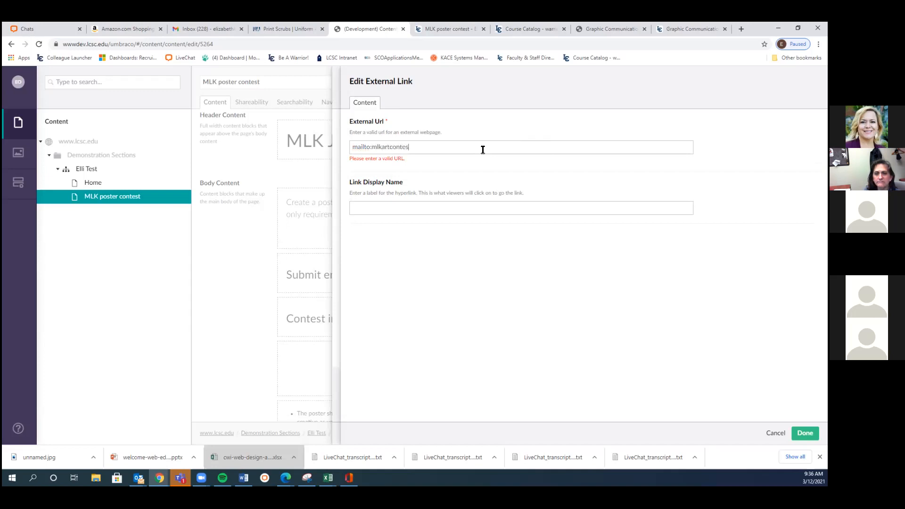
pyautogui.write('t@fake.com')
pyautogui.click(449, 209)
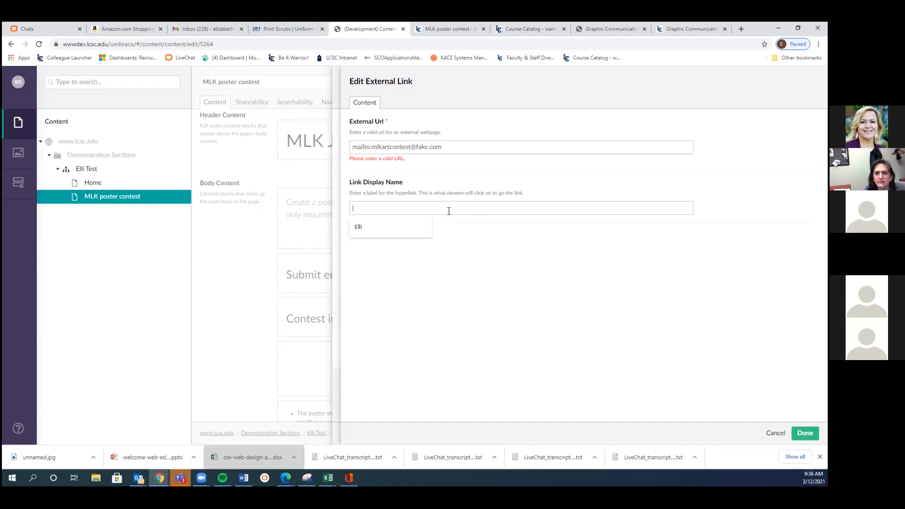
pyautogui.click(491, 206)
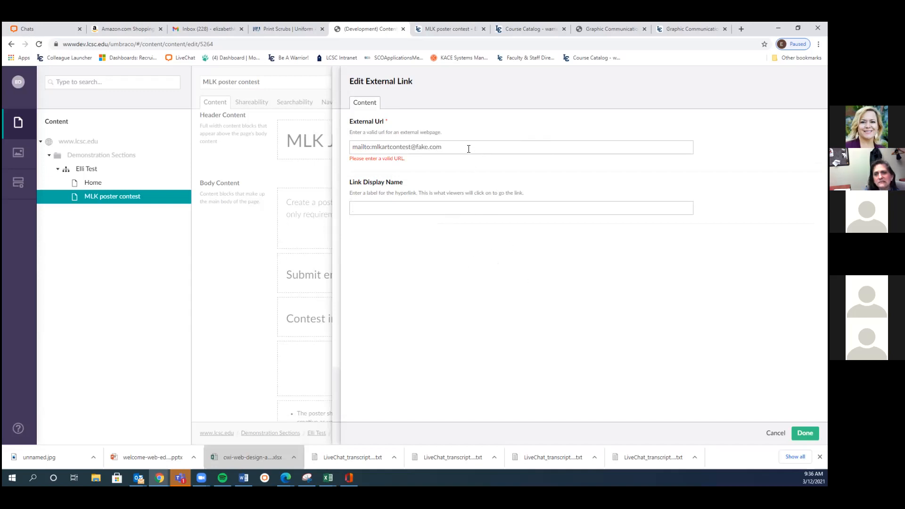
pyautogui.click(806, 433)
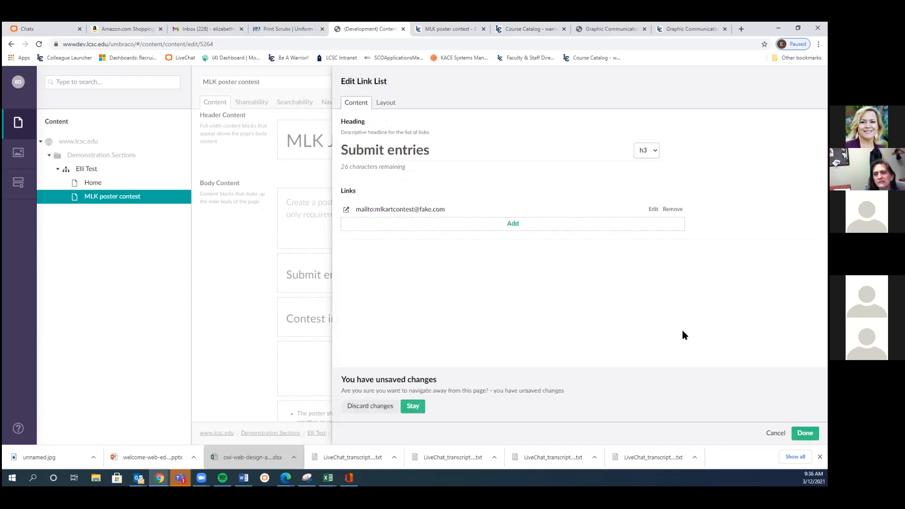
pyautogui.click(806, 433)
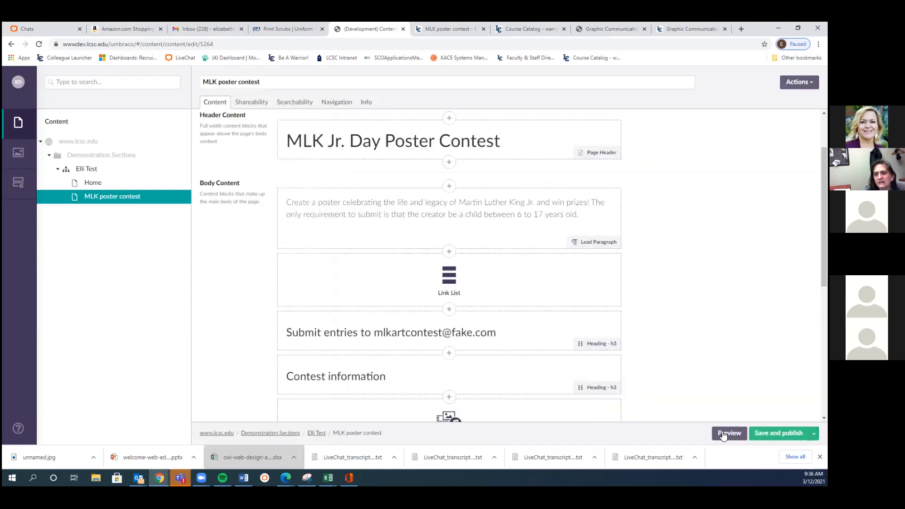
pyautogui.click(766, 433)
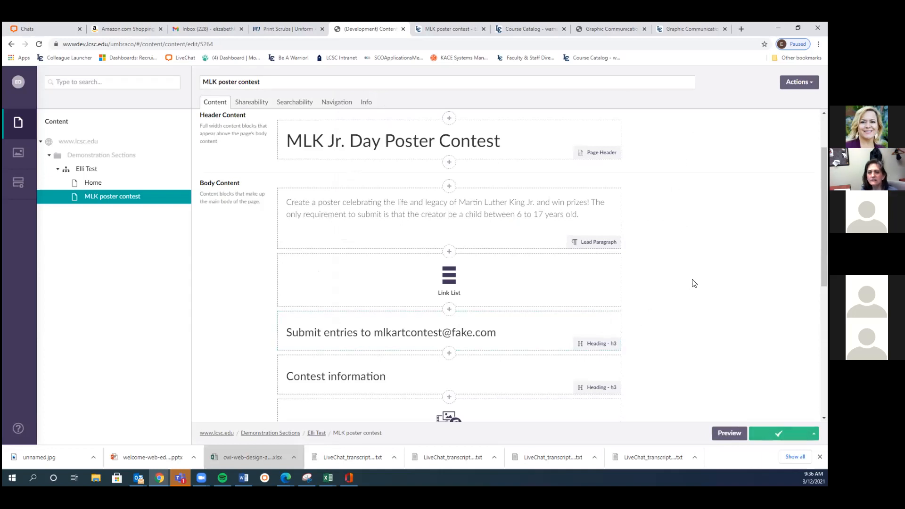
# Reload the MLK poster contest page in its maximized browser window and view the new link list below the introduction
pyautogui.moveTo(753, 31); pyautogui.dragTo(552, 80)
pyautogui.click(415, 79)
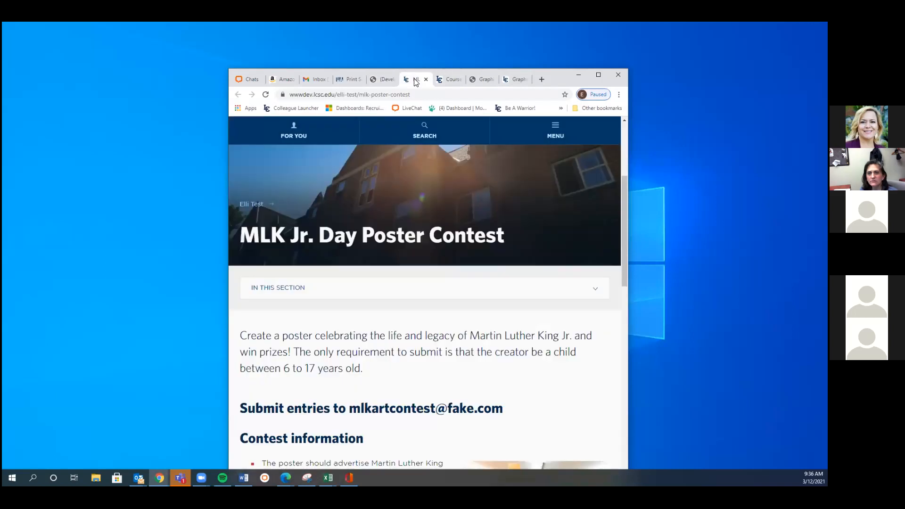
pyautogui.click(265, 95)
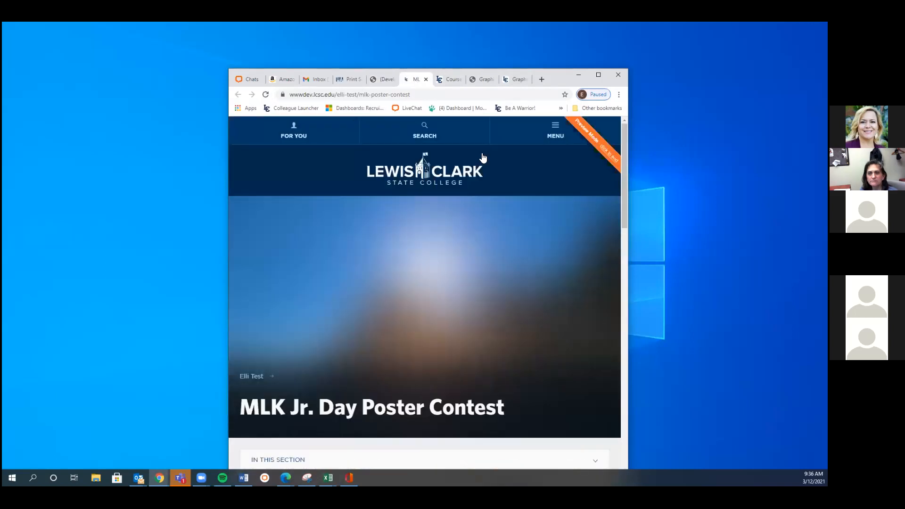
pyautogui.click(598, 75)
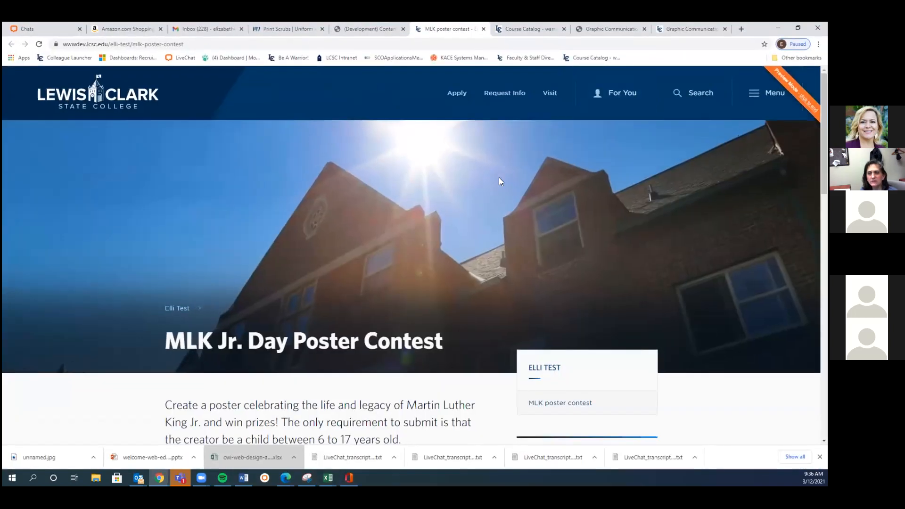
pyautogui.scroll(-6, 499, 177)
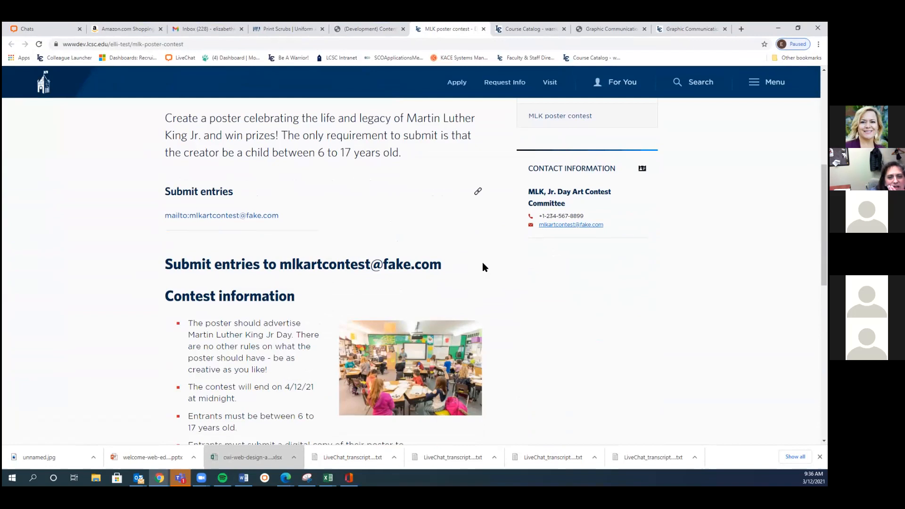
# Test the link under "Submit entries" and close the resulting e-mail draft without saving it
pyautogui.click(284, 224)
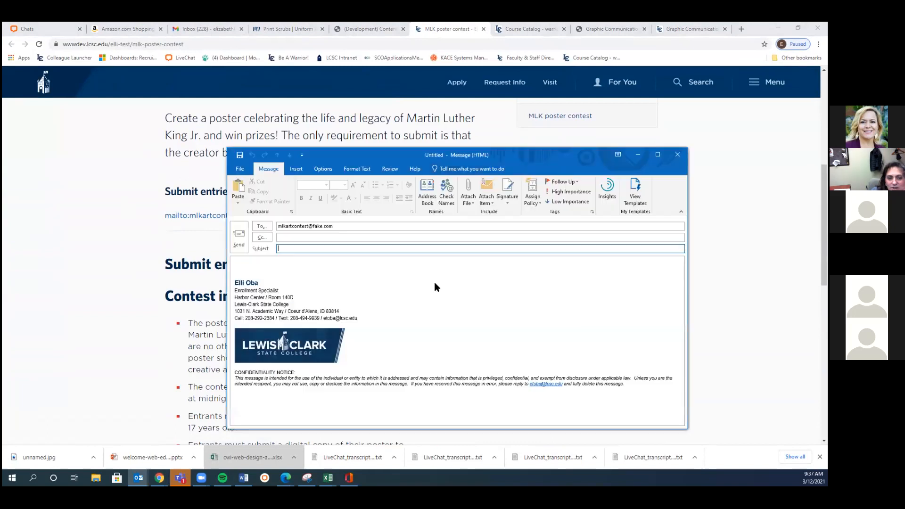
pyautogui.click(682, 152)
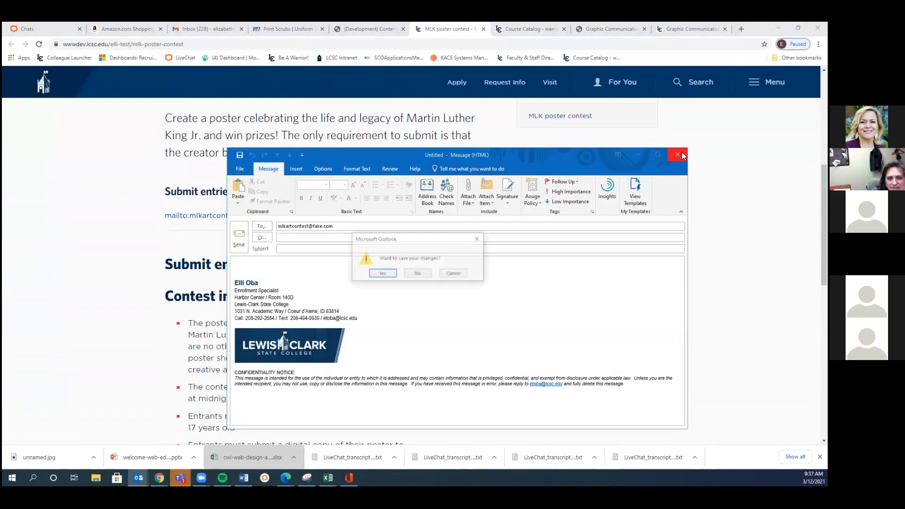
pyautogui.click(415, 274)
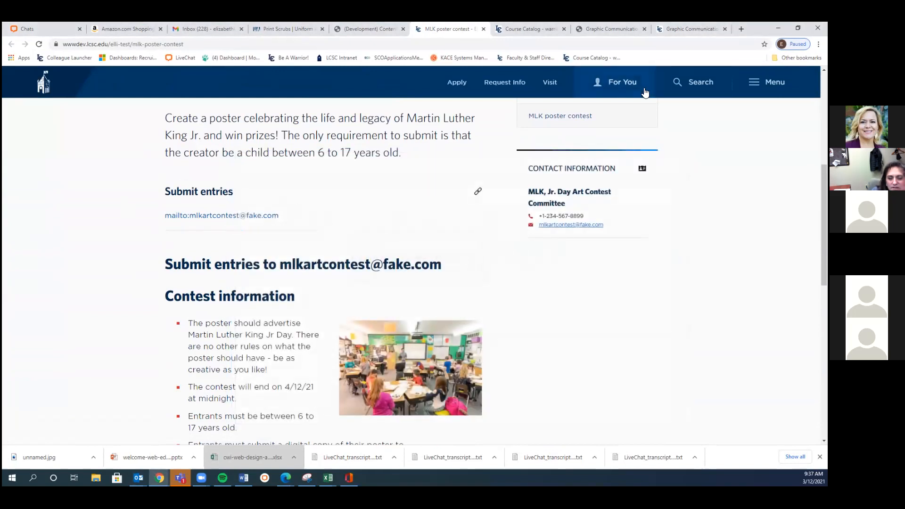
# Return to the Umbraco editor and delete the body content's h3 heading that gives the e-mail address for submitting entries
pyautogui.scroll(1, 416, 229)
pyautogui.scroll(2, 416, 230)
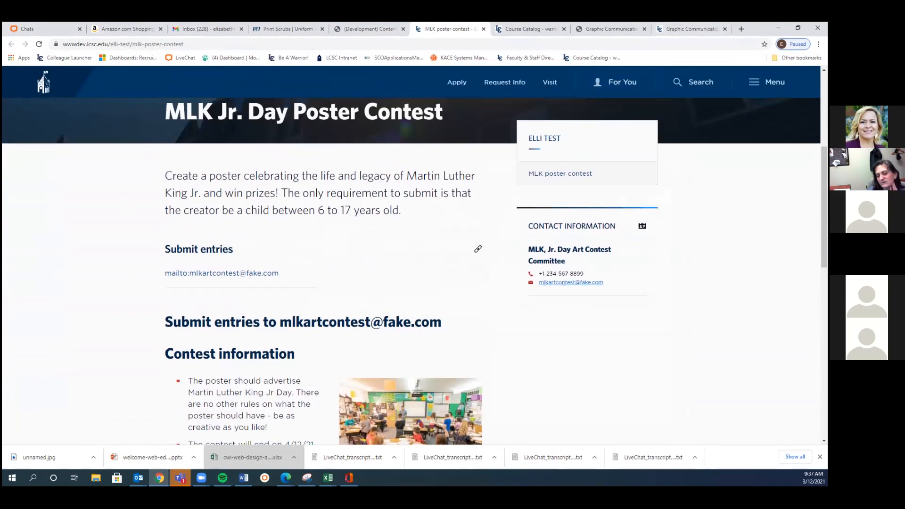
pyautogui.press('super+Down')
pyautogui.click(352, 82)
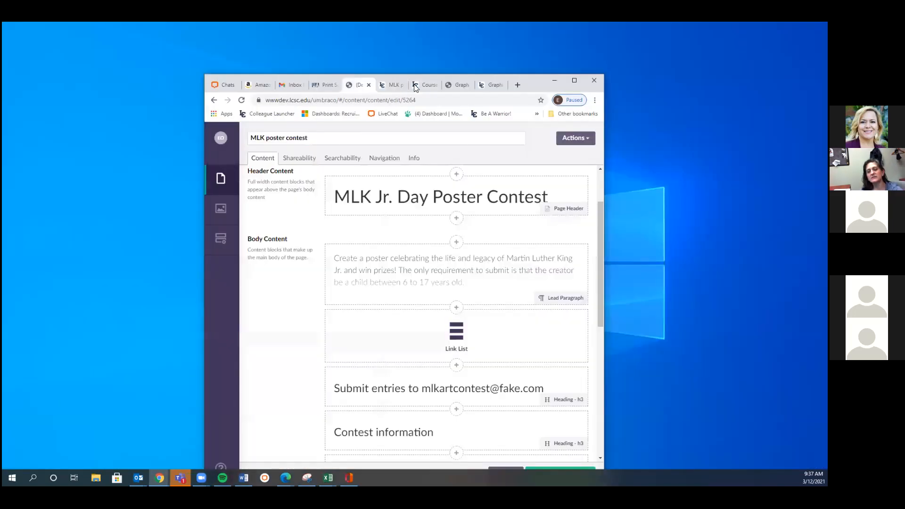
pyautogui.click(575, 81)
pyautogui.moveTo(588, 336)
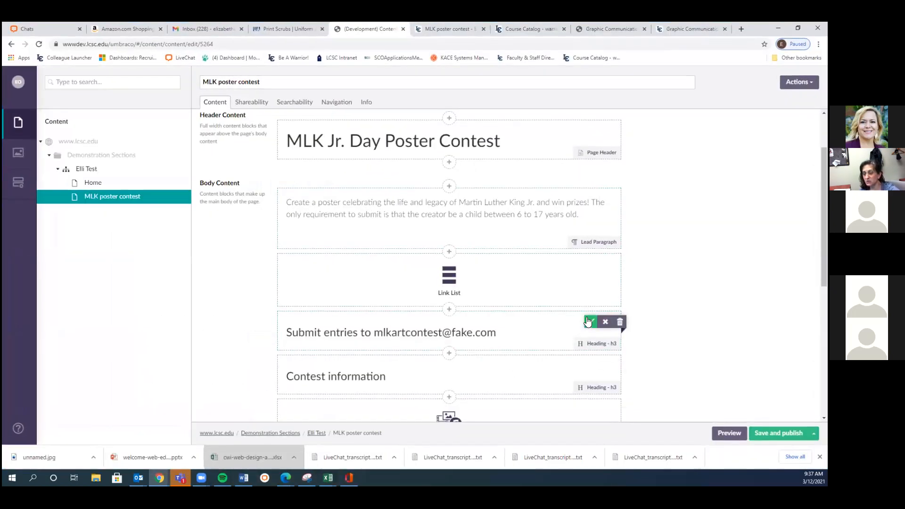
pyautogui.click(591, 321)
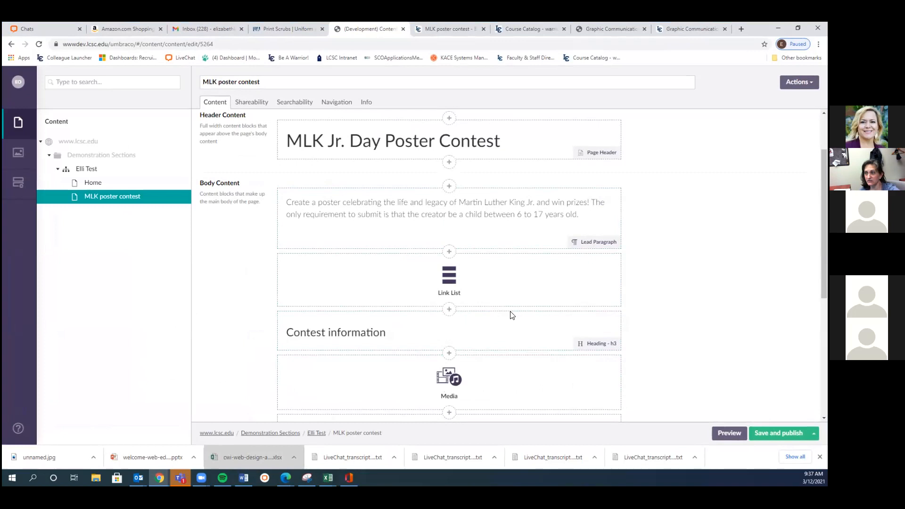
pyautogui.moveTo(583, 322)
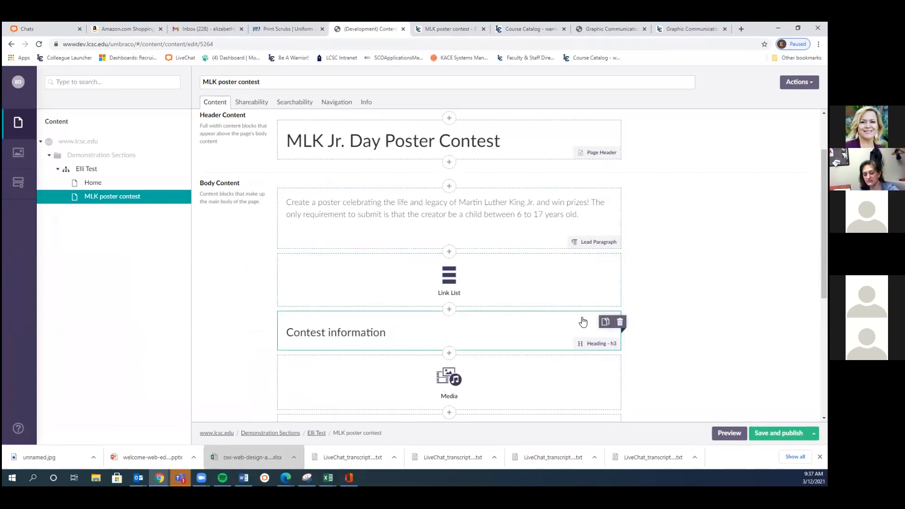
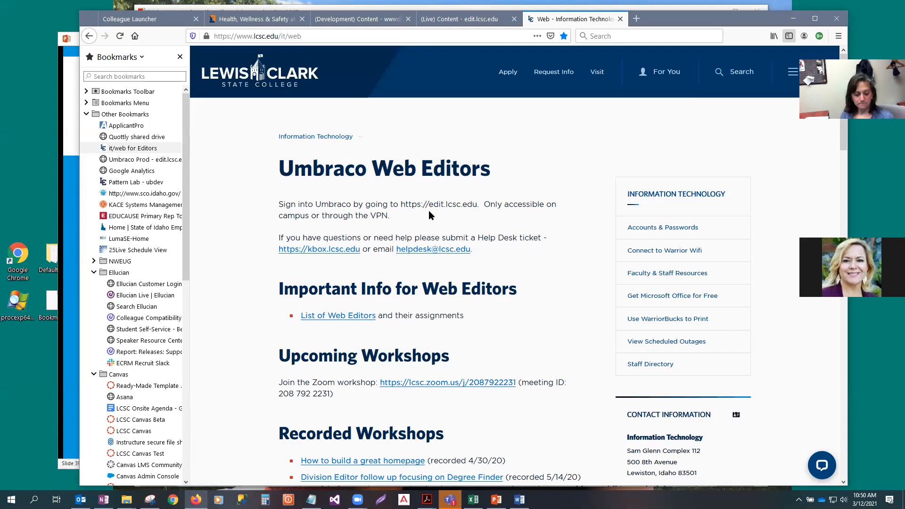
# Highlight the "edit" part of the Umbraco sign-in address on the Umbraco Web Editors page, and clear the selection
pyautogui.moveTo(429, 209); pyautogui.dragTo(445, 208)
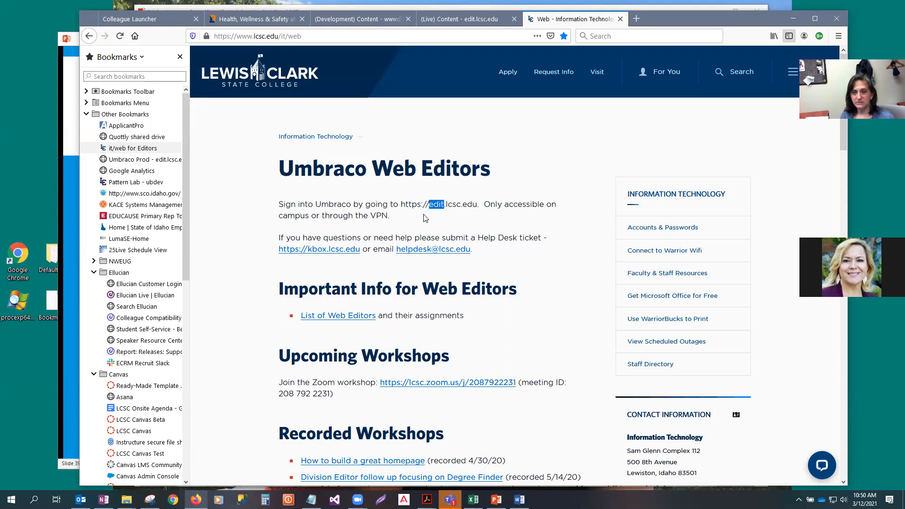
pyautogui.moveTo(401, 207); pyautogui.dragTo(406, 207)
pyautogui.click(383, 204)
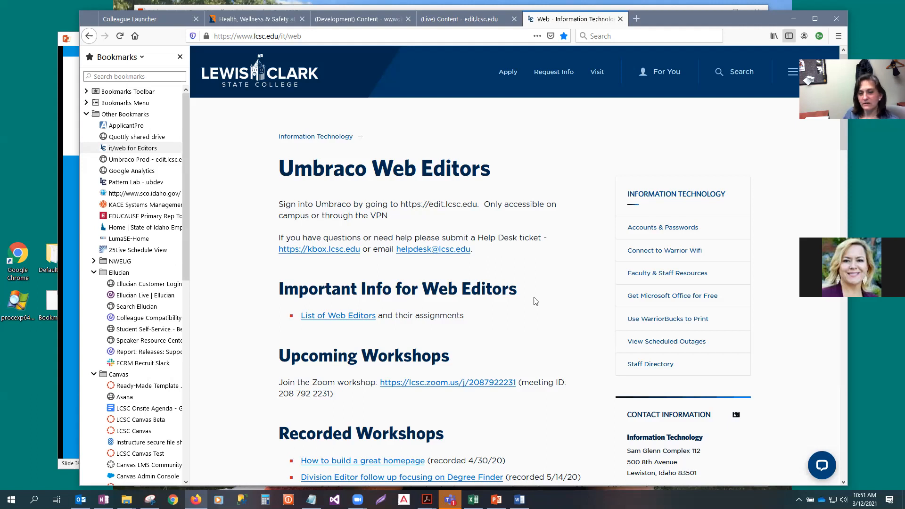
# Open the List of Web Editors file, editors-with-review-dates.xlsx, from the Umbraco Web Editors page in Excel
pyautogui.click(331, 320)
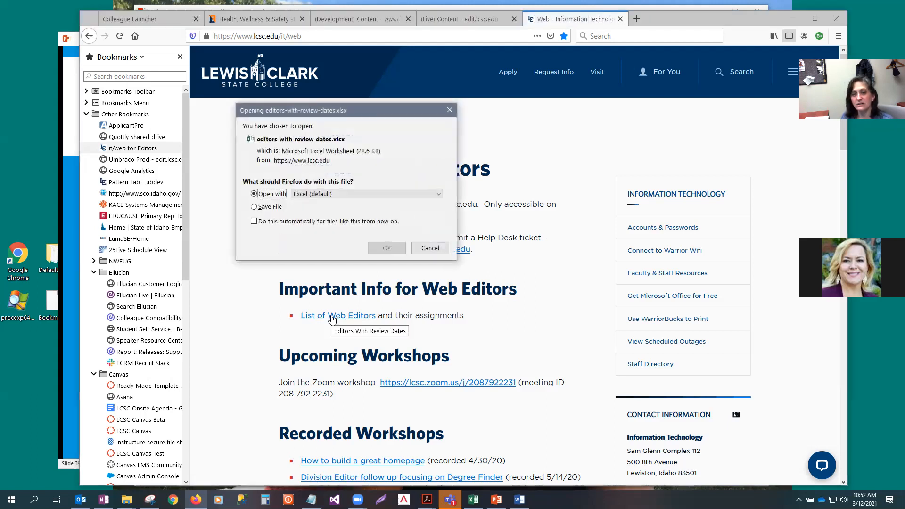
pyautogui.click(390, 254)
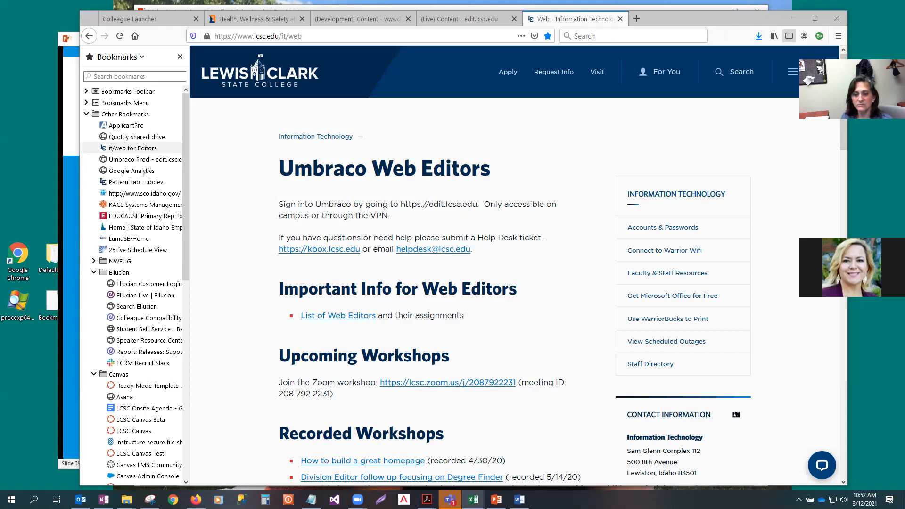
pyautogui.hotkey('alt', 'Tab')
# Look through the DRU, Stu Affairs, VPFA and Provost Editors sheets for page assignments and review dates
pyautogui.click(70, 473)
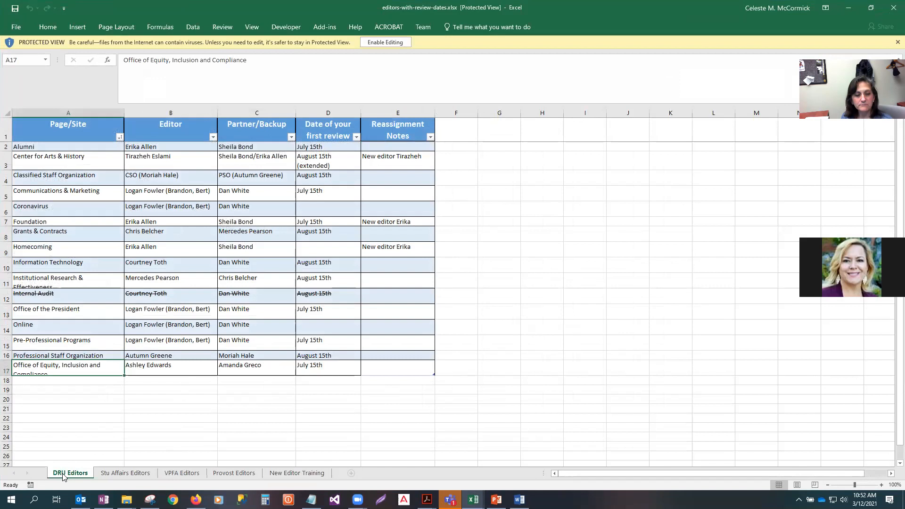
pyautogui.click(125, 473)
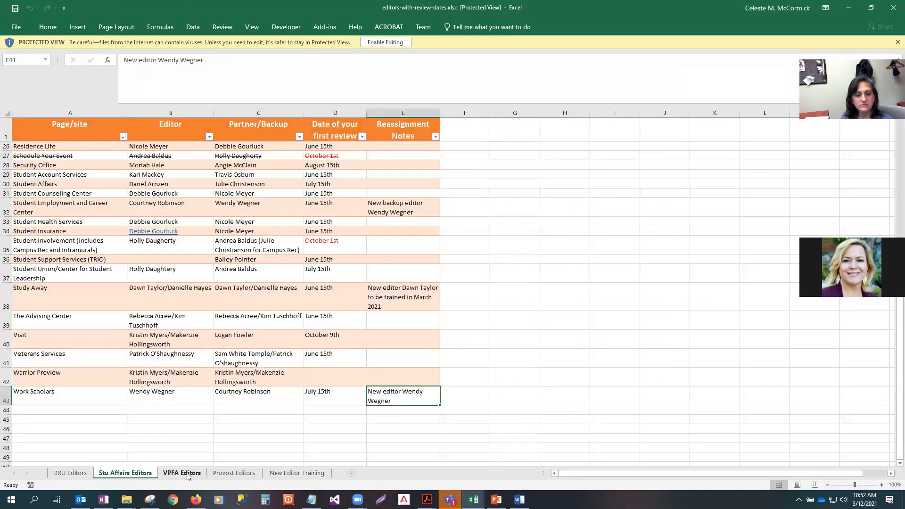
pyautogui.click(191, 474)
pyautogui.click(238, 474)
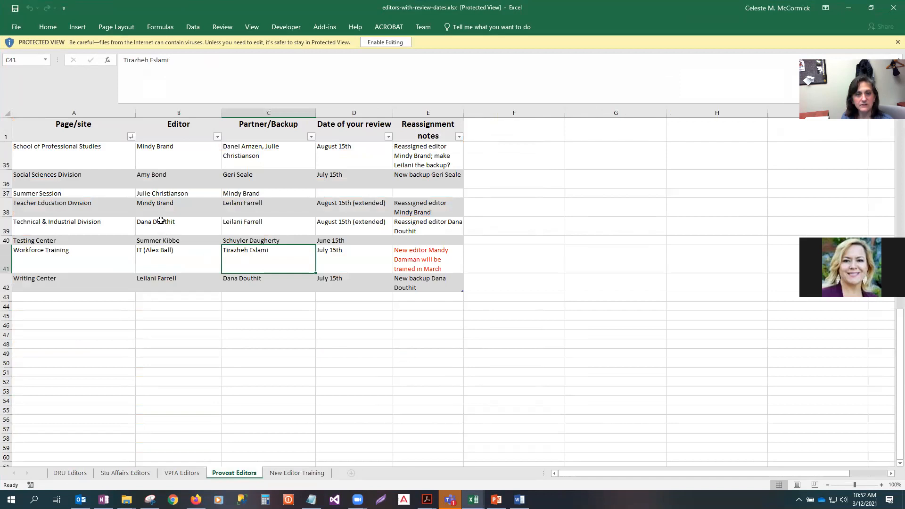
# Select the Workforce Training row's editor cell on the Provost Editors sheet, and minimize the workbook
pyautogui.scroll(1, 181, 292)
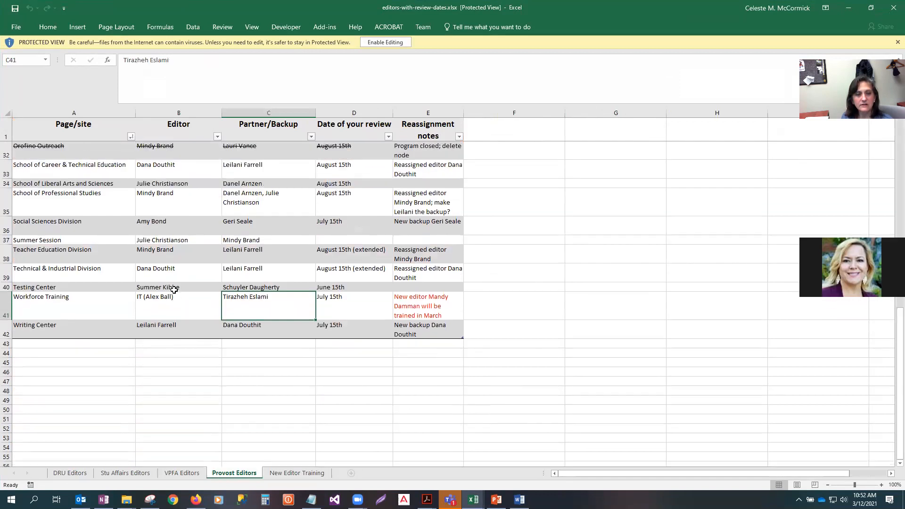
pyautogui.click(183, 306)
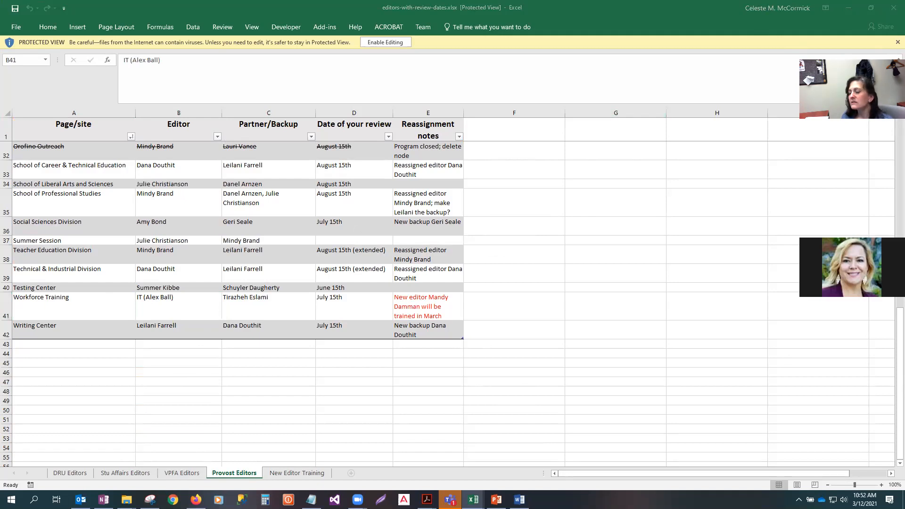
pyautogui.click(849, 8)
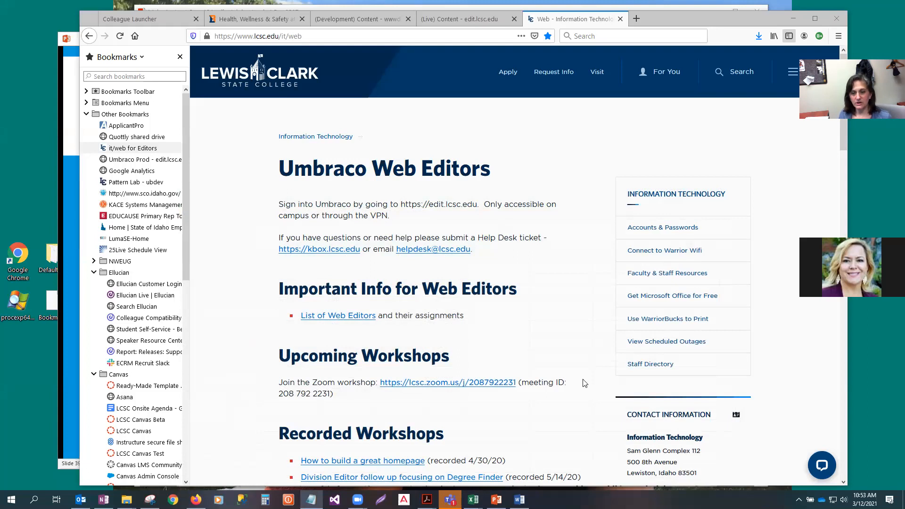
# Look through the upcoming and recorded workshops on the Umbraco Web Editors page
pyautogui.scroll(-2, 540, 402)
pyautogui.scroll(-1, 541, 402)
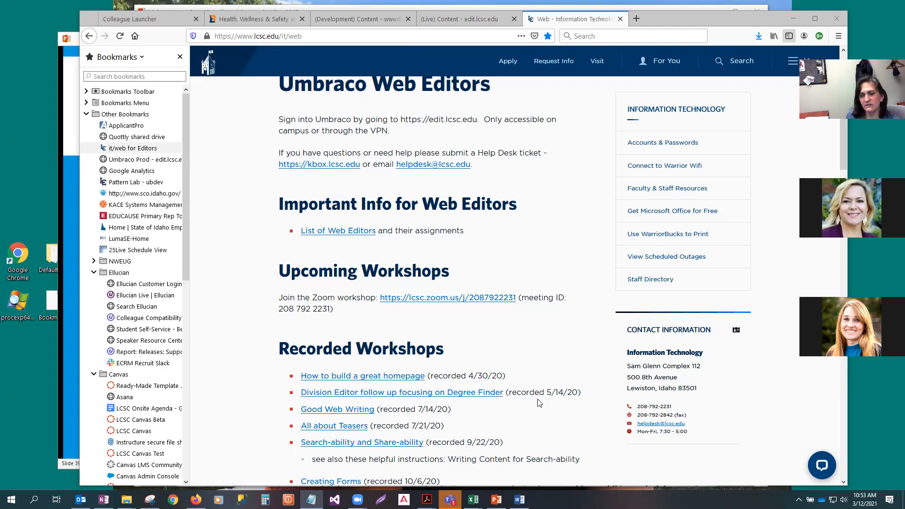
pyautogui.scroll(-5, 543, 372)
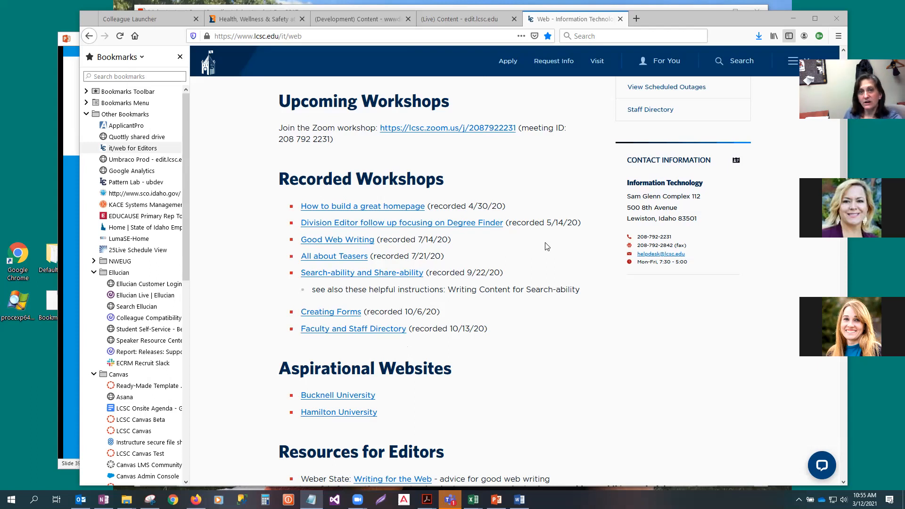
pyautogui.click(283, 19)
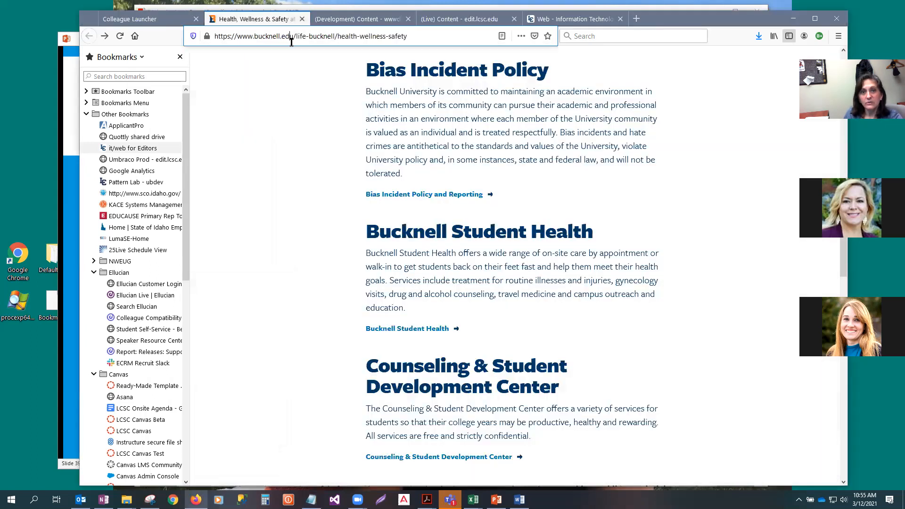
pyautogui.click(291, 38)
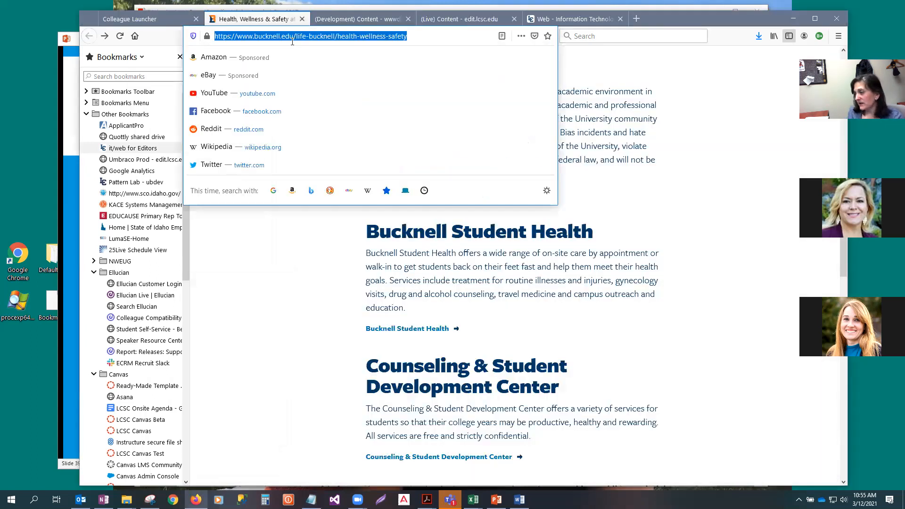
pyautogui.write('www.lcs')
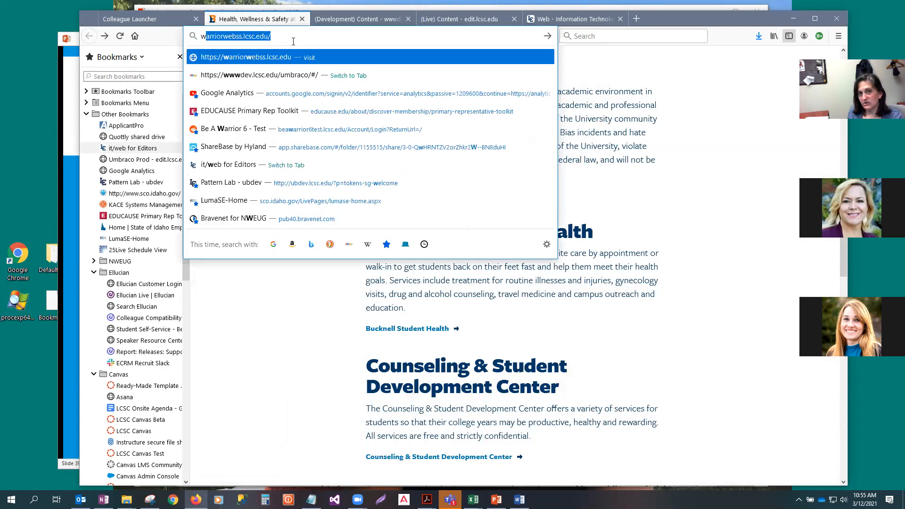
pyautogui.write('c.edu/it/')
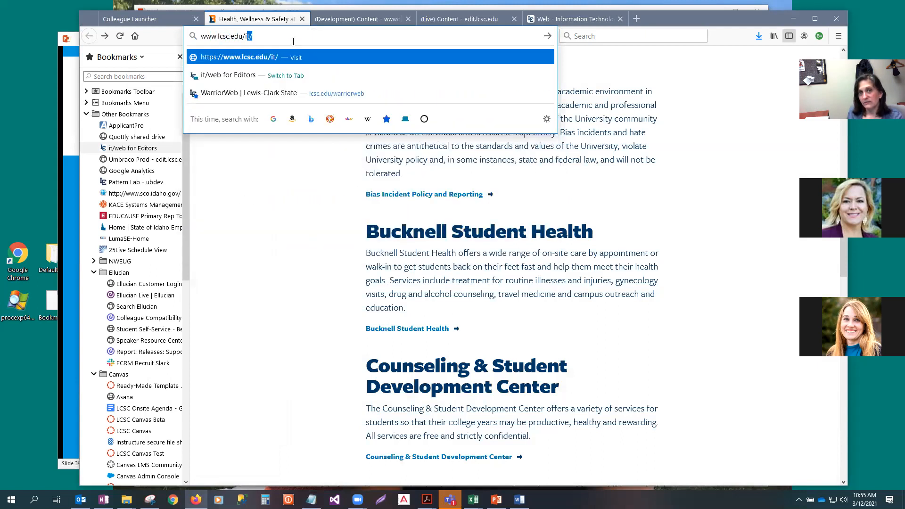
pyautogui.press('Return')
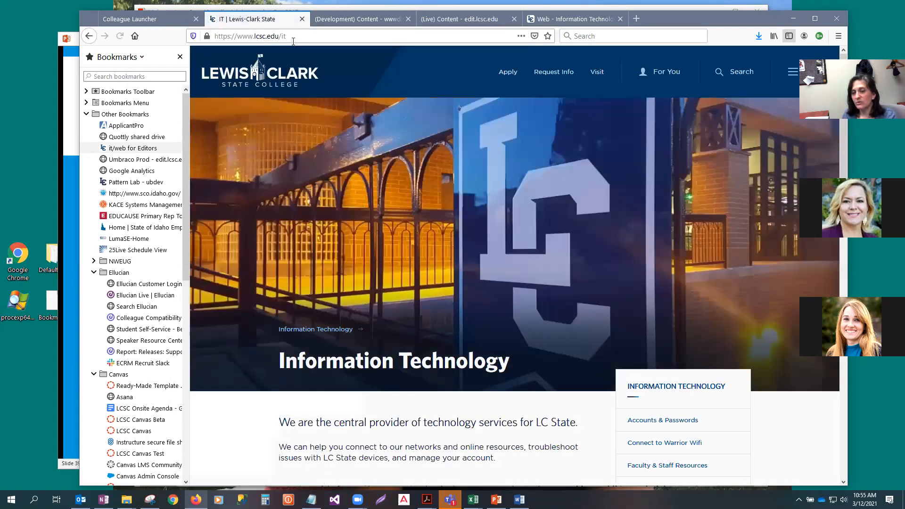
# Open the Staff Directory from the Information Technology page
pyautogui.click(573, 19)
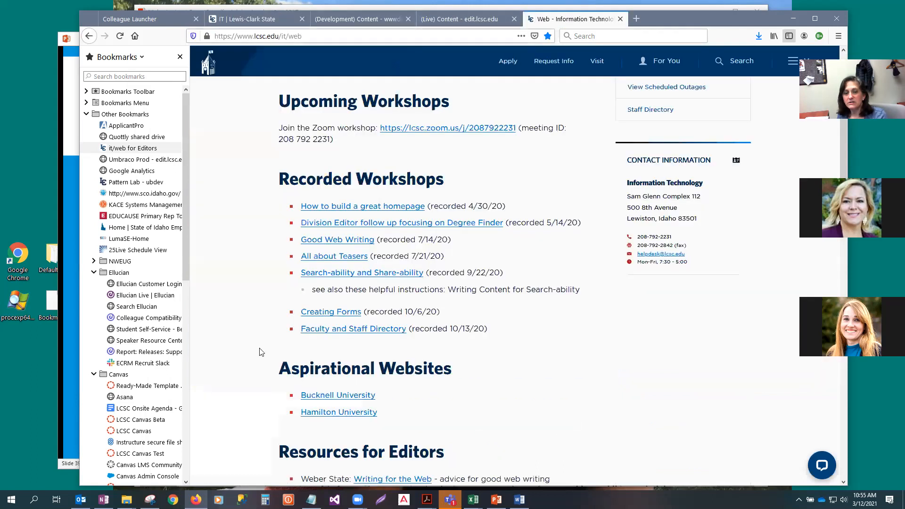
pyautogui.click(252, 19)
pyautogui.scroll(-3, 442, 220)
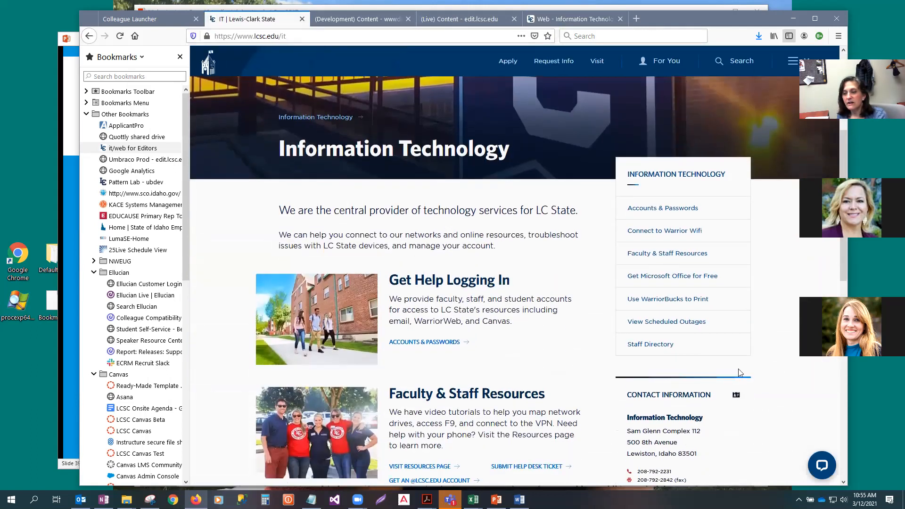
pyautogui.click(657, 347)
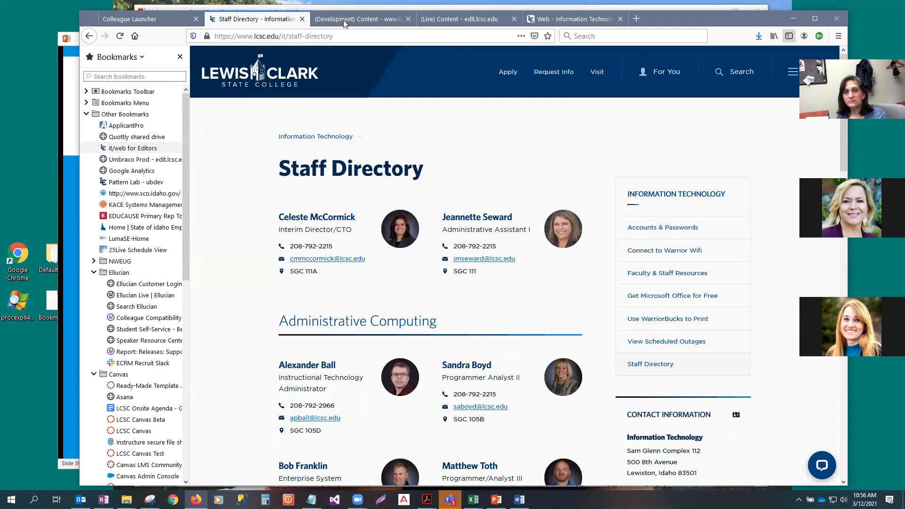
# Return to the Umbraco Web Editors page and look through the aspirational websites and Resources for Editors lists
pyautogui.click(580, 21)
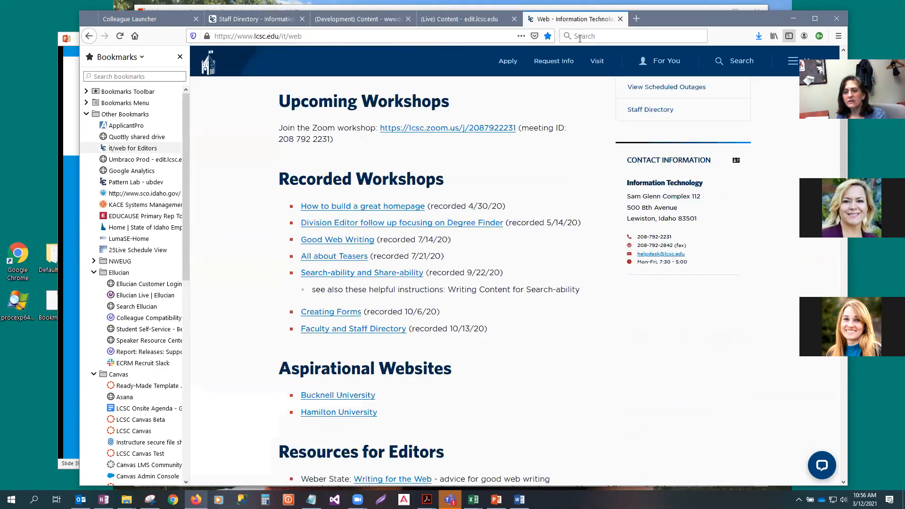
pyautogui.scroll(-3, 542, 285)
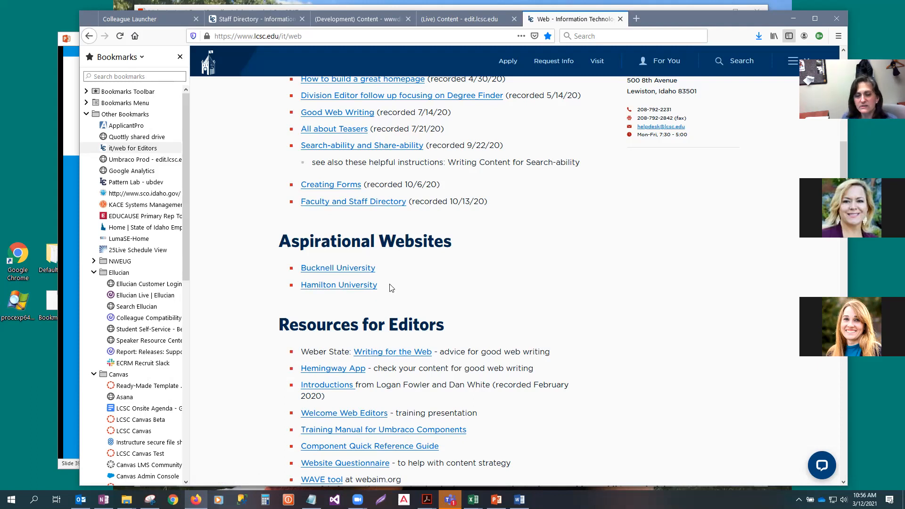
pyautogui.scroll(-5, 599, 272)
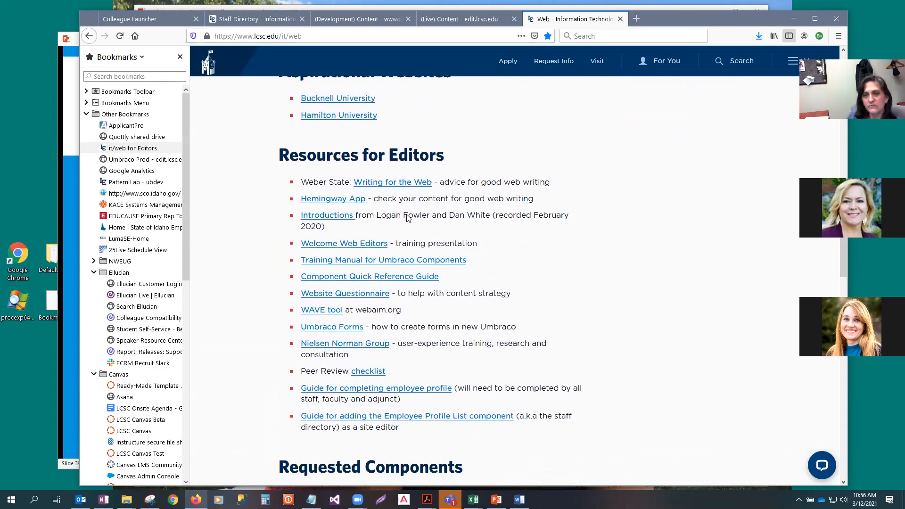
# Open Weber State's Writing for the Web guide and read its Know Your Audience and Prioritize Information sections
pyautogui.click(384, 186)
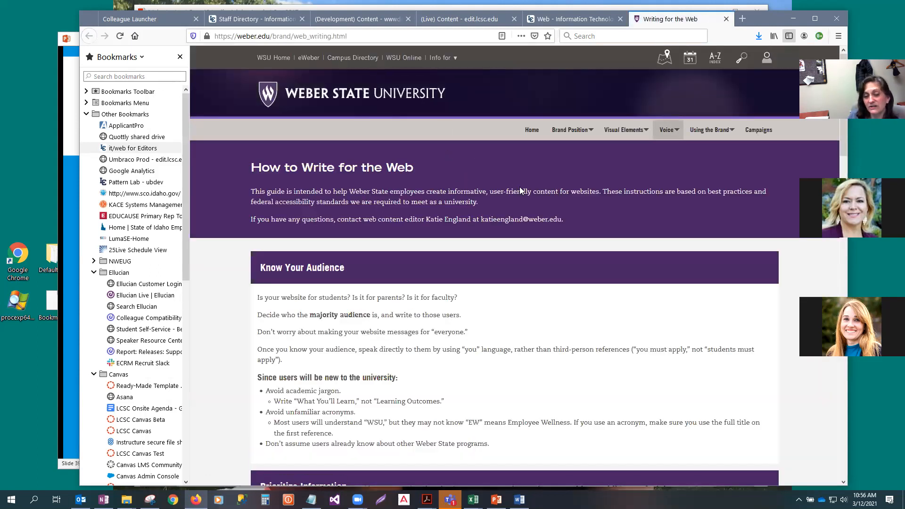
pyautogui.scroll(-3, 520, 193)
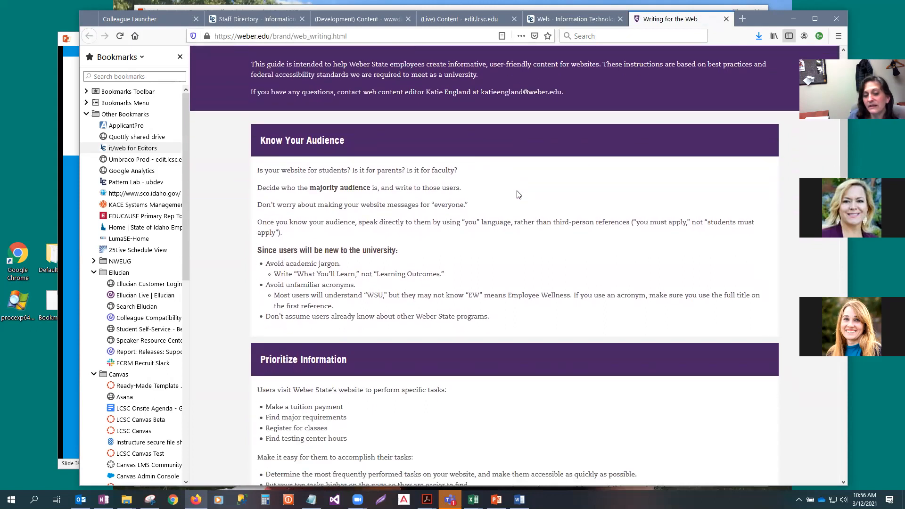
pyautogui.scroll(-2, 519, 195)
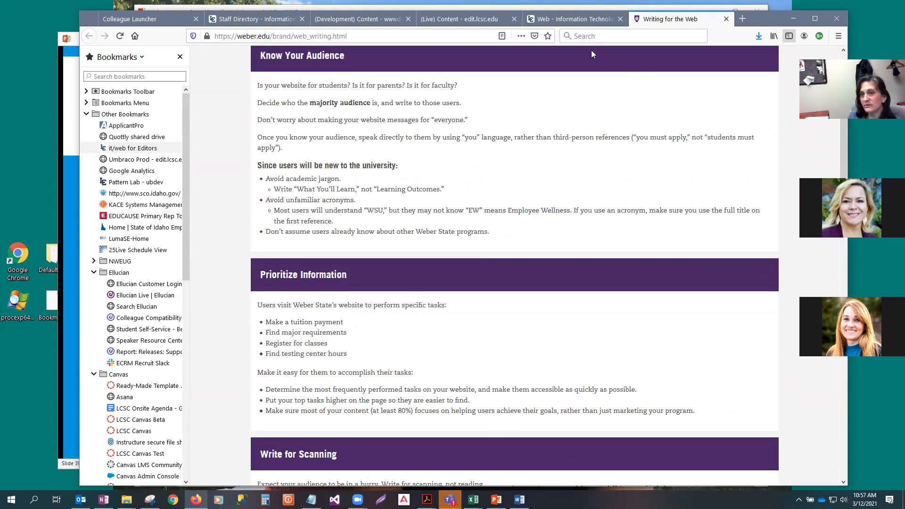
# Open the WAVE tool from the Resources for Editors list, and copy the address of the Information Technology homepage
pyautogui.click(586, 21)
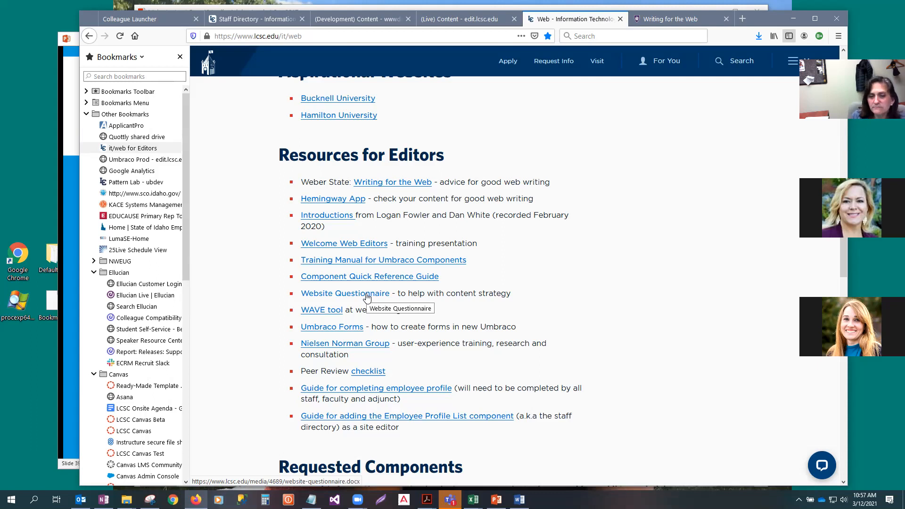
pyautogui.click(321, 312)
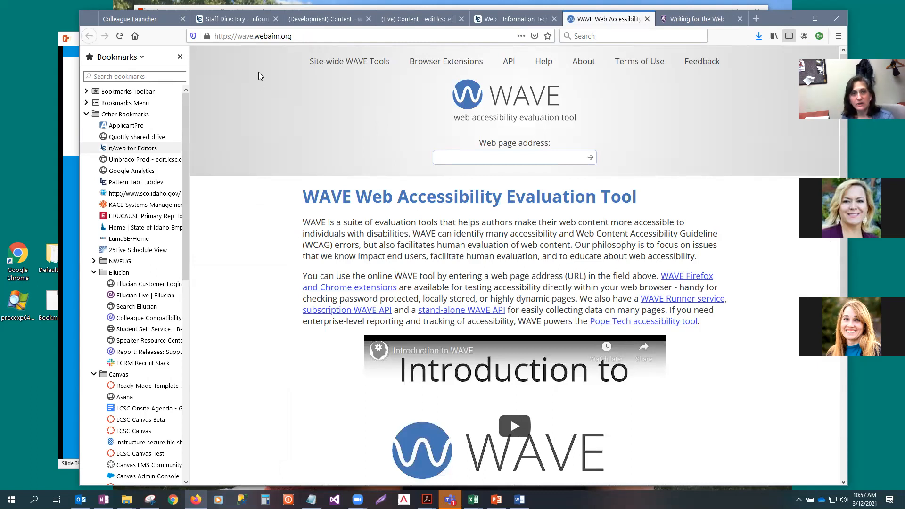
pyautogui.click(216, 19)
pyautogui.click(89, 36)
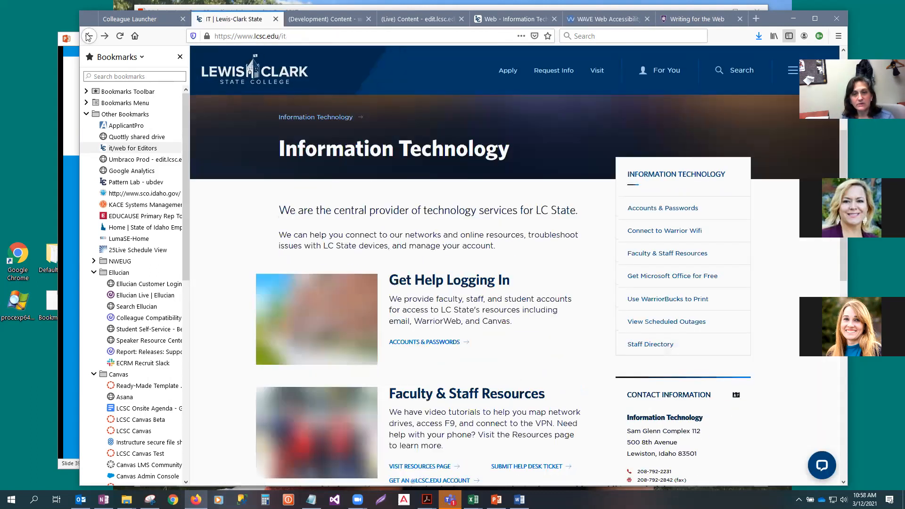
pyautogui.click(310, 38)
pyautogui.hotkey('ctrl', 'c')
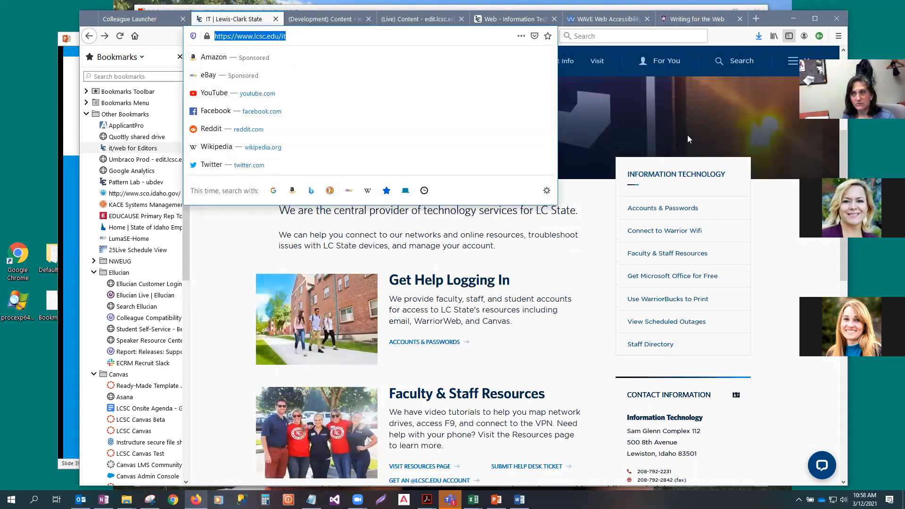
pyautogui.click(775, 196)
pyautogui.click(575, 18)
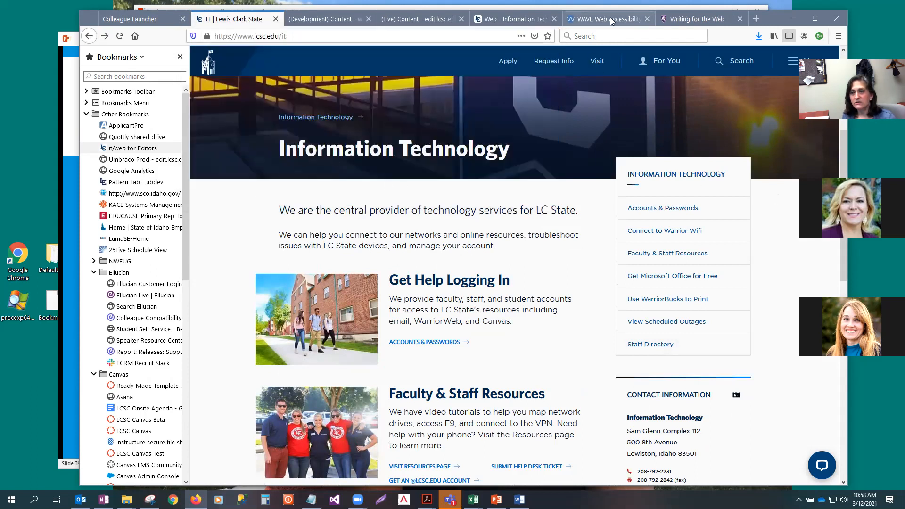
pyautogui.click(459, 157)
pyautogui.hotkey('ctrl', 'v')
pyautogui.press('Return')
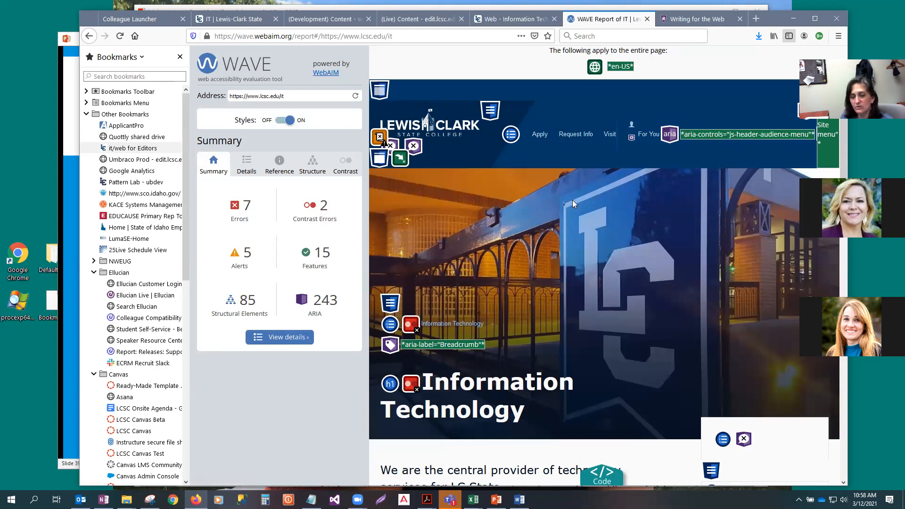
# Examine the WAVE markers on the Information Technology banner, including the contrast error on its main heading
pyautogui.scroll(-2, 571, 201)
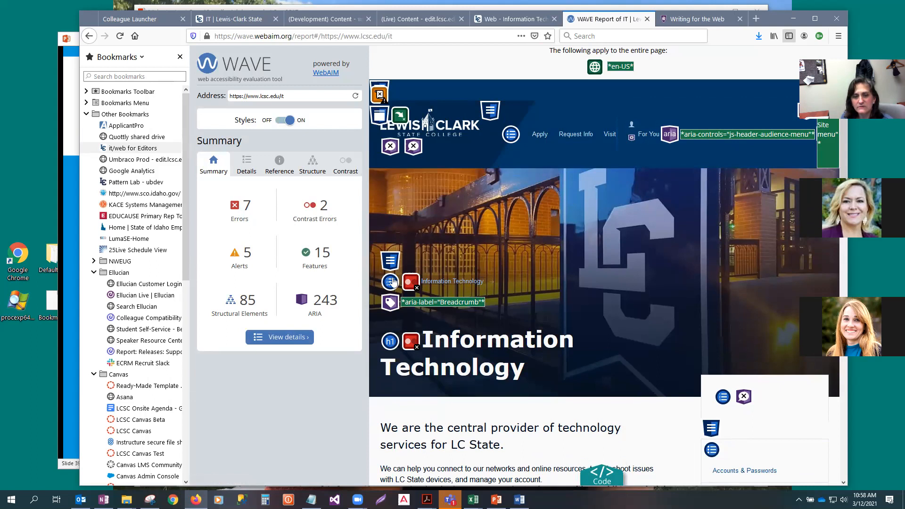
pyautogui.scroll(-3, 502, 306)
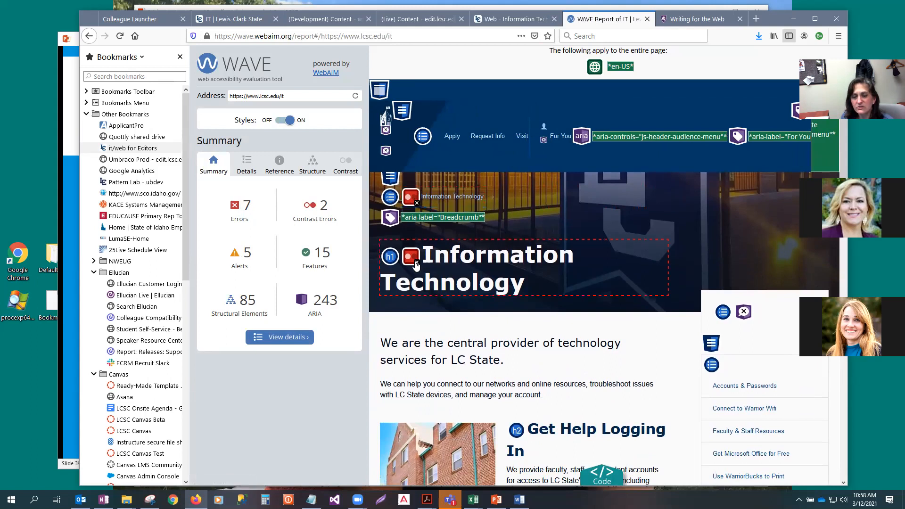
pyautogui.scroll(3, 662, 224)
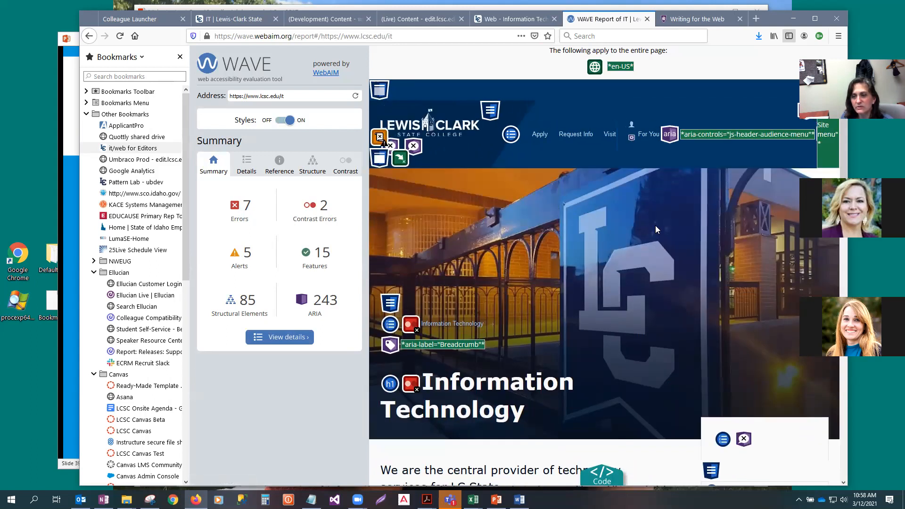
# Inspect the alternative text and ARIA markers on the Get Help Logging In, Faculty & Staff Resources and Student Resources sections
pyautogui.scroll(-5, 652, 230)
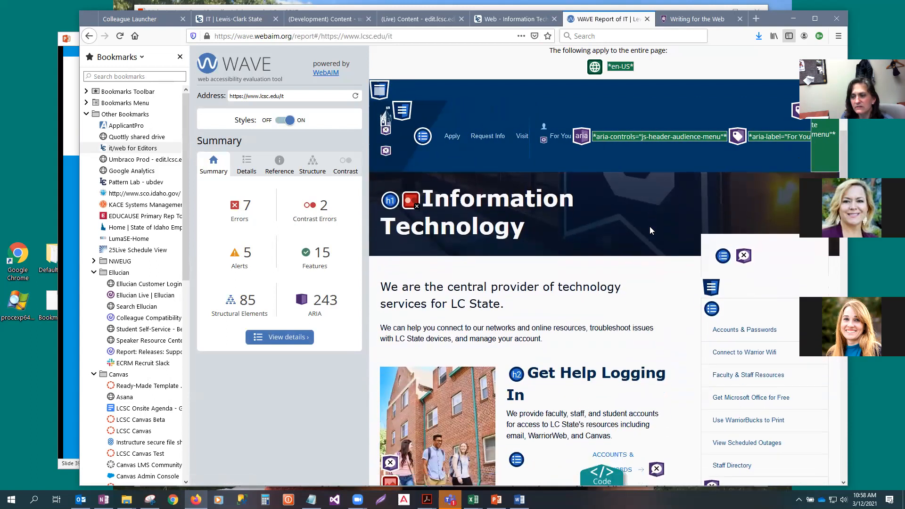
pyautogui.scroll(-1, 652, 230)
pyautogui.scroll(-1, 472, 283)
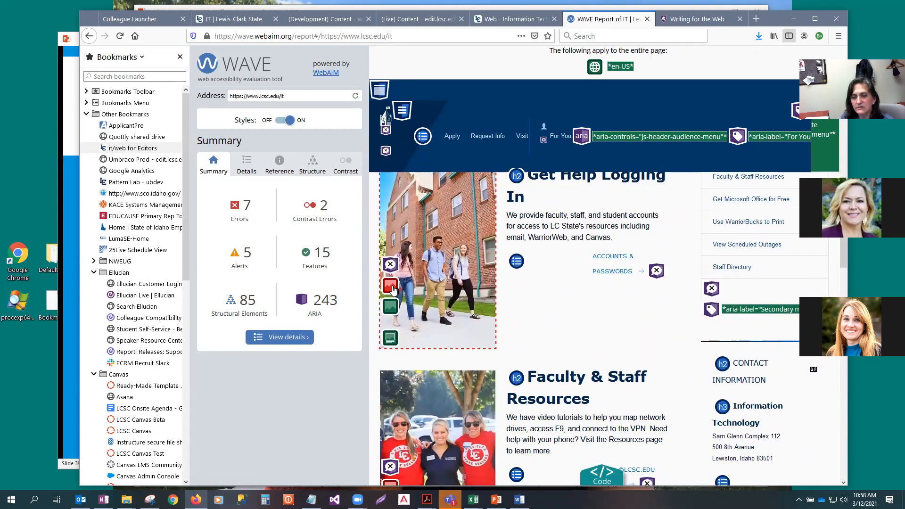
pyautogui.click(391, 287)
pyautogui.scroll(2, 450, 276)
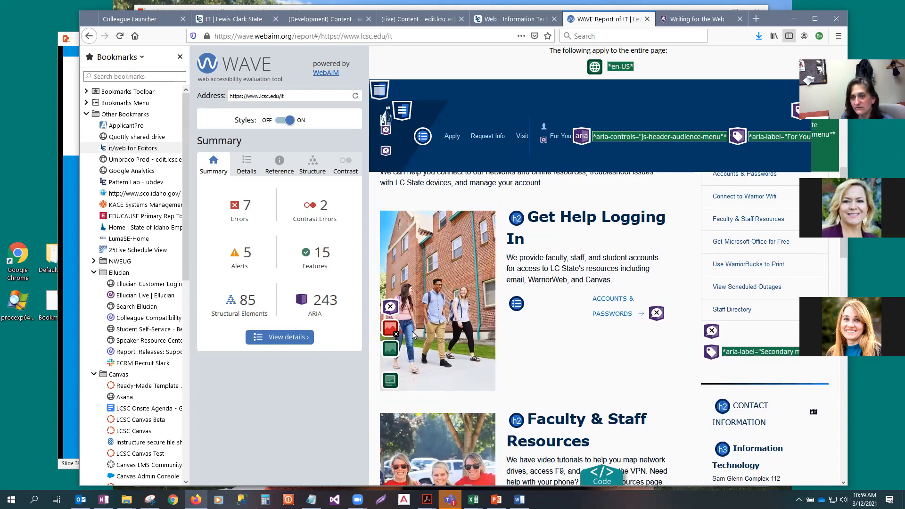
pyautogui.scroll(-1, 412, 323)
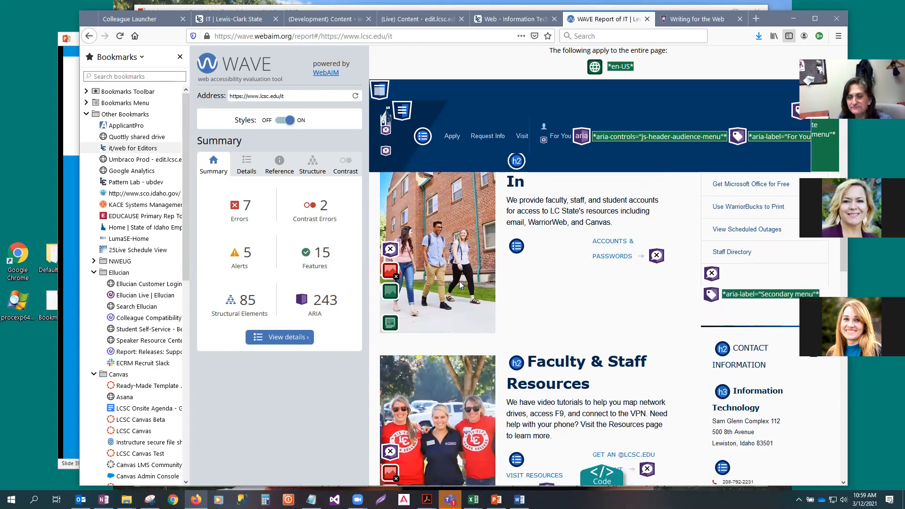
pyautogui.scroll(-3, 398, 363)
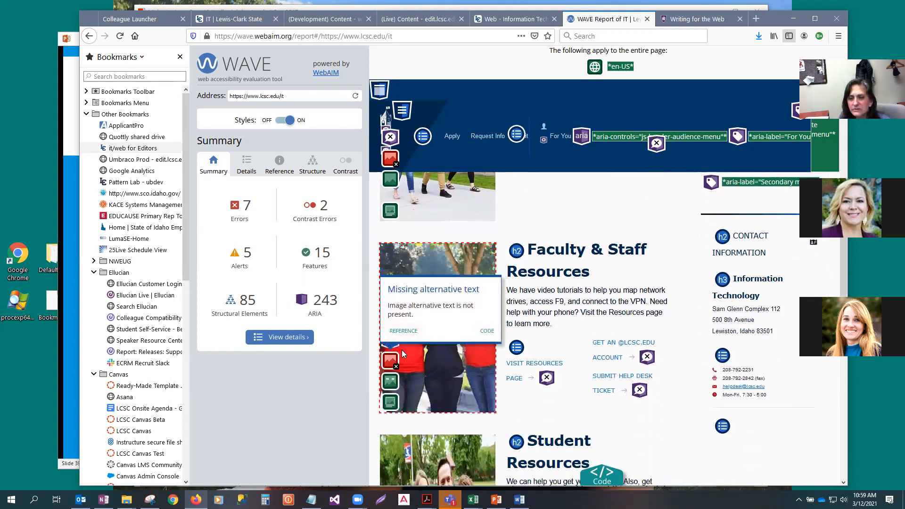
pyautogui.scroll(-1, 472, 351)
pyautogui.scroll(-4, 472, 352)
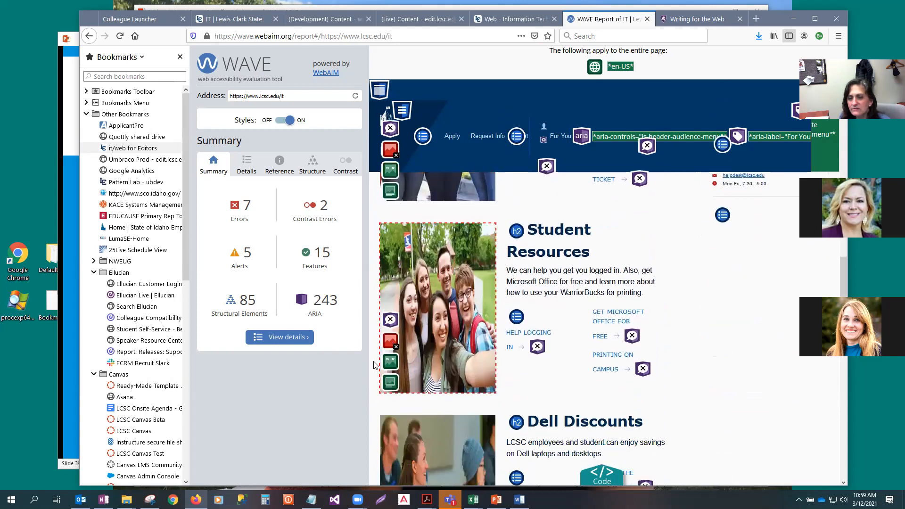
pyautogui.scroll(5, 690, 336)
pyautogui.scroll(-4, 691, 333)
pyautogui.moveTo(632, 376)
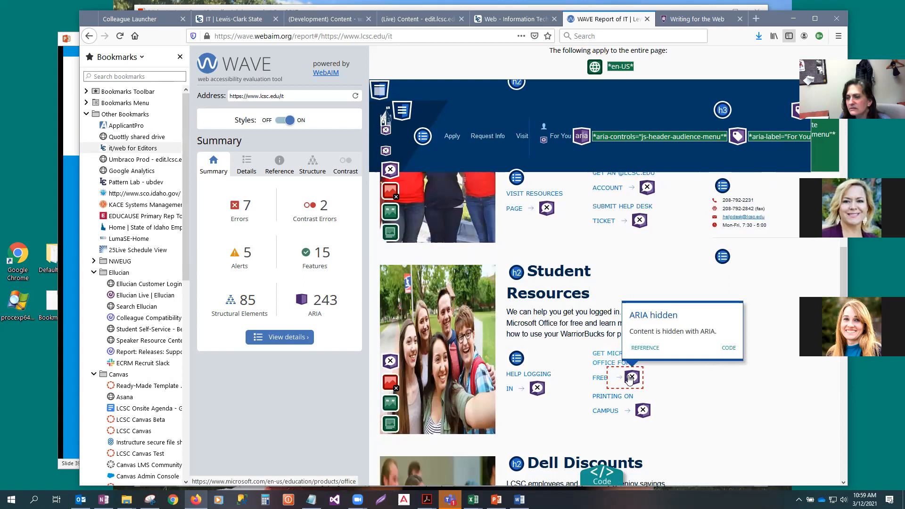
# Inspect the ARIA and missing alternative text markers on the Student Resources and Dell Discounts sections of the WAVE report
pyautogui.click(539, 390)
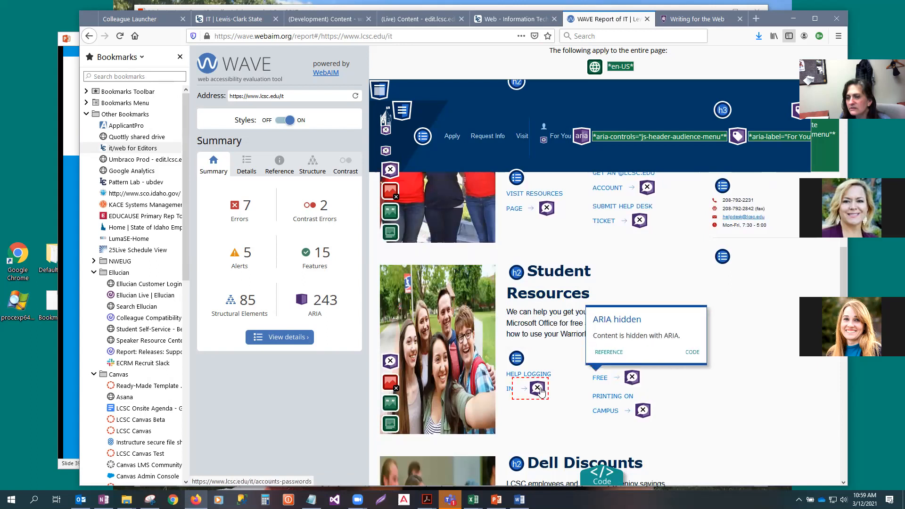
pyautogui.moveTo(517, 366)
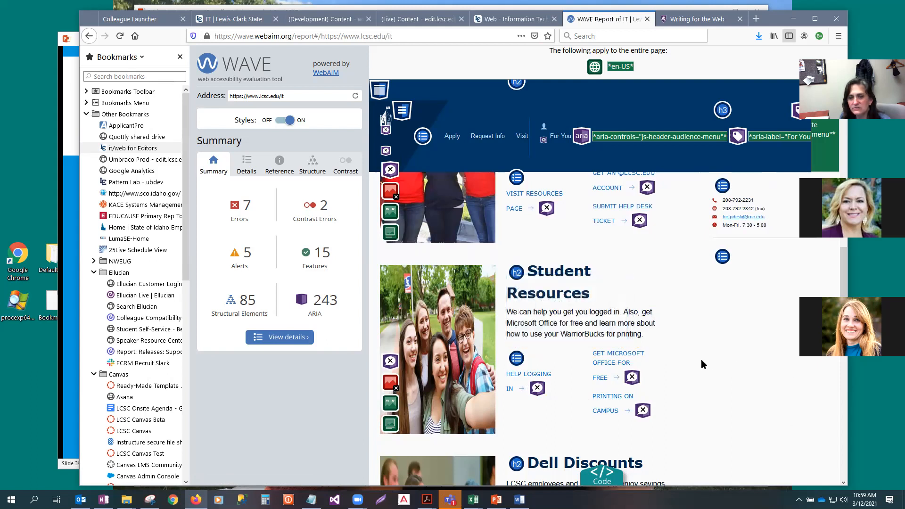
pyautogui.scroll(-6, 687, 361)
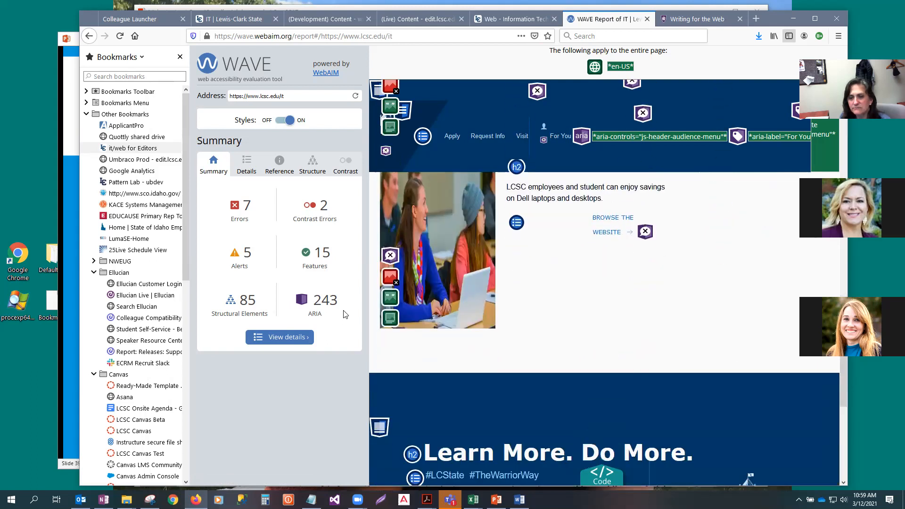
pyautogui.moveTo(390, 280)
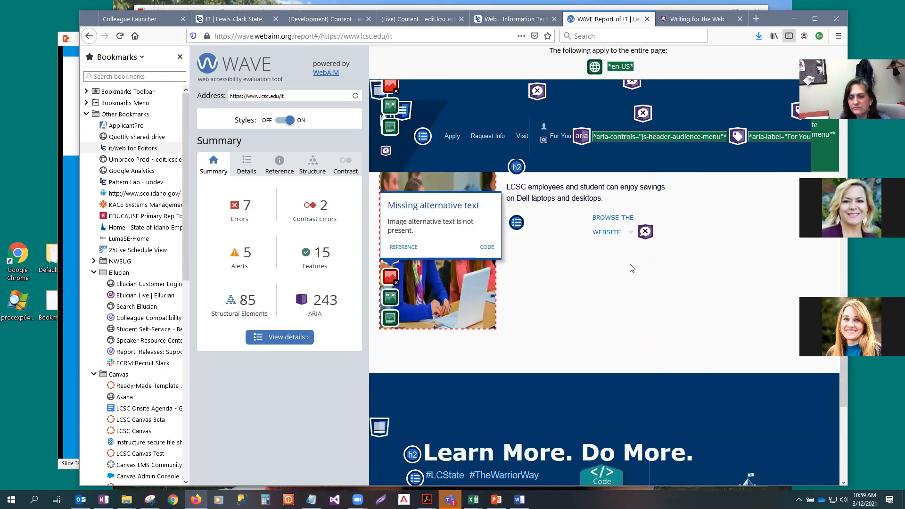
pyautogui.scroll(-3, 597, 297)
pyautogui.scroll(5, 596, 299)
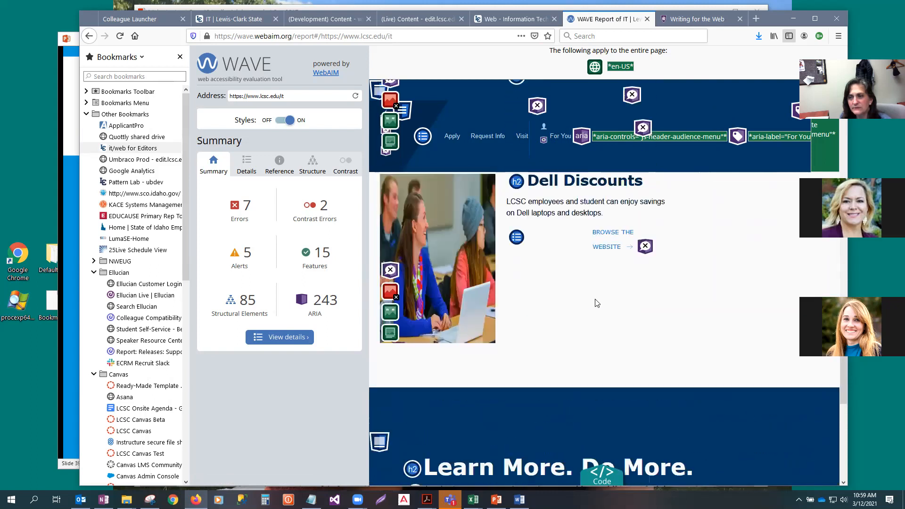
pyautogui.scroll(8, 595, 303)
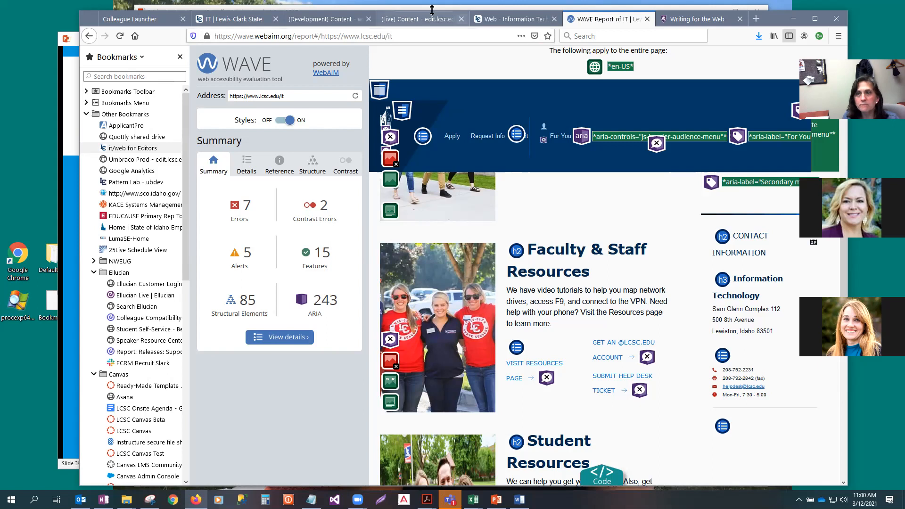
# Return to the Umbraco Web Editors page and review the Creating Forms recording, Umbraco Forms and Nielsen Norman Group entries
pyautogui.click(514, 19)
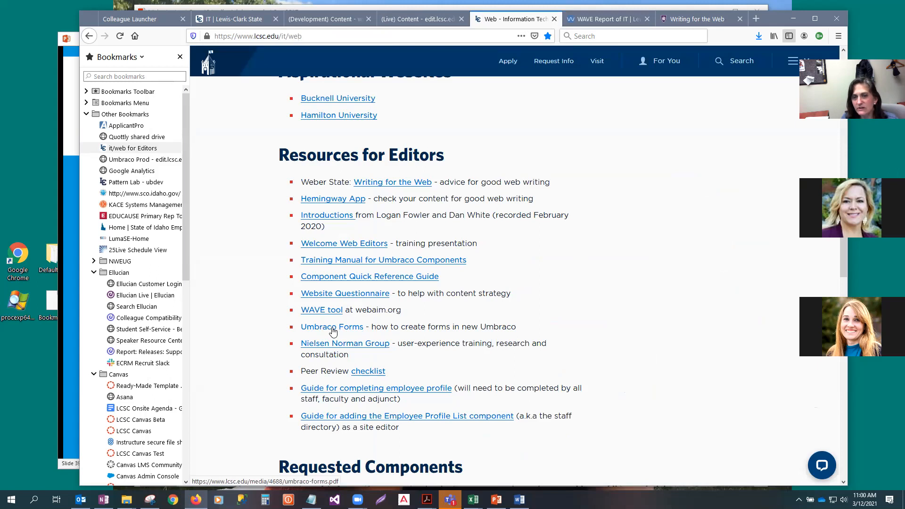
pyautogui.scroll(3, 332, 330)
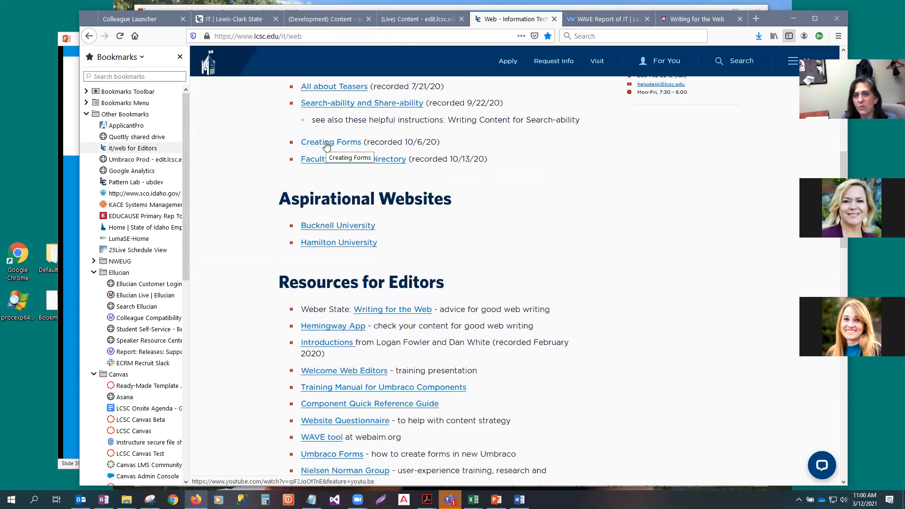
pyautogui.scroll(-1, 350, 193)
pyautogui.scroll(-2, 350, 193)
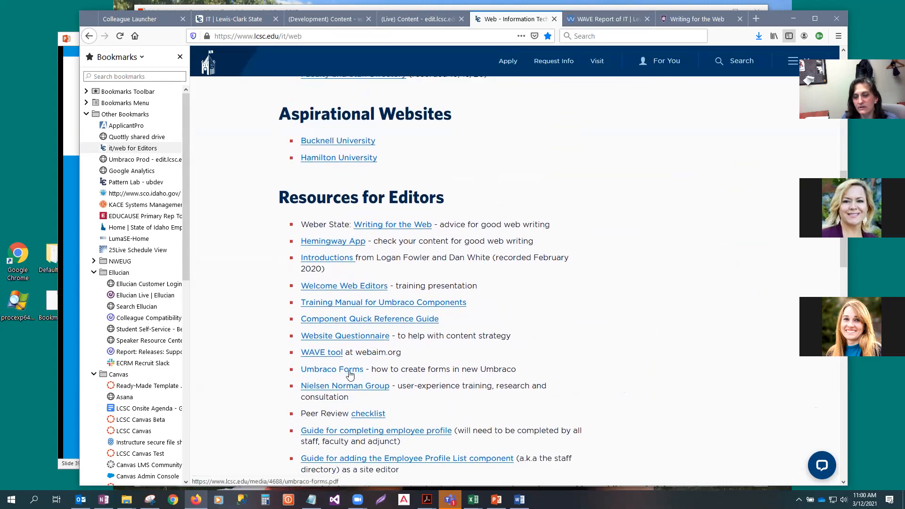
pyautogui.scroll(-3, 263, 375)
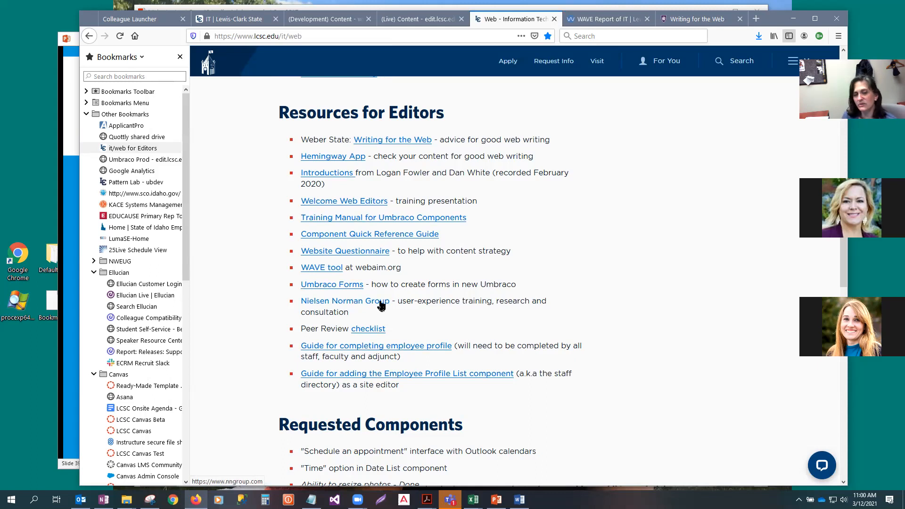
pyautogui.scroll(-1, 382, 306)
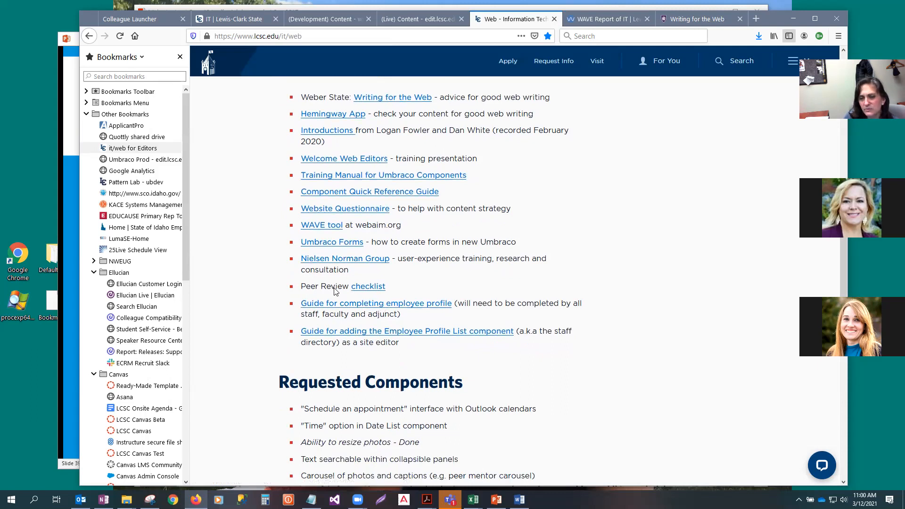
# Open the Peer Review checklist, checklist-for-peer-reviews.docx, in Word and read through its review points
pyautogui.click(371, 291)
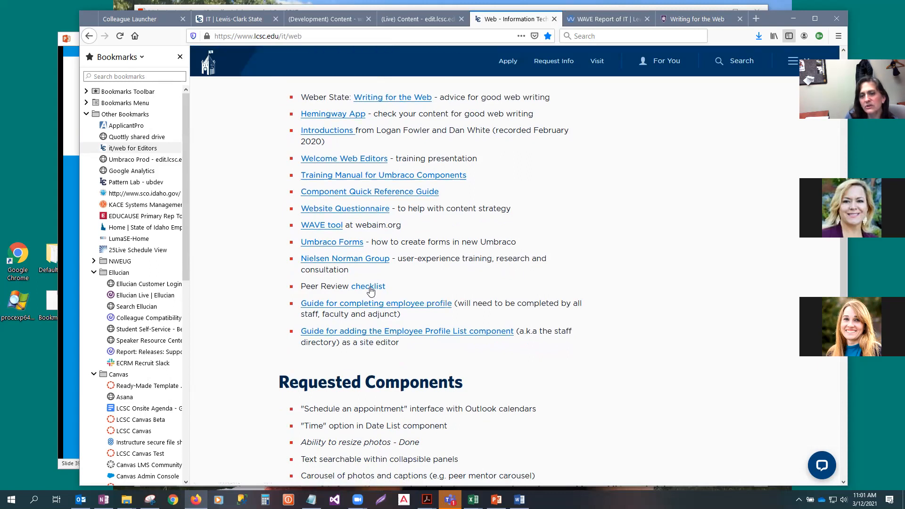
pyautogui.click(430, 248)
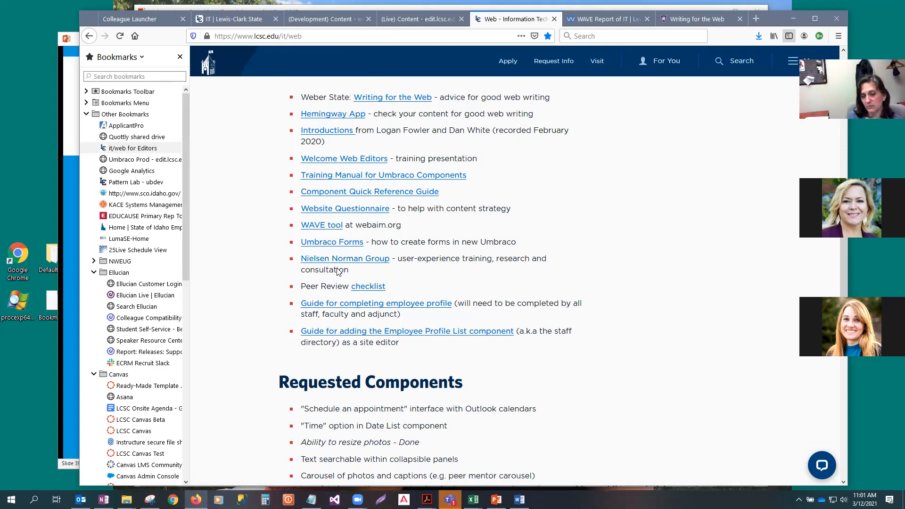
pyautogui.click(375, 288)
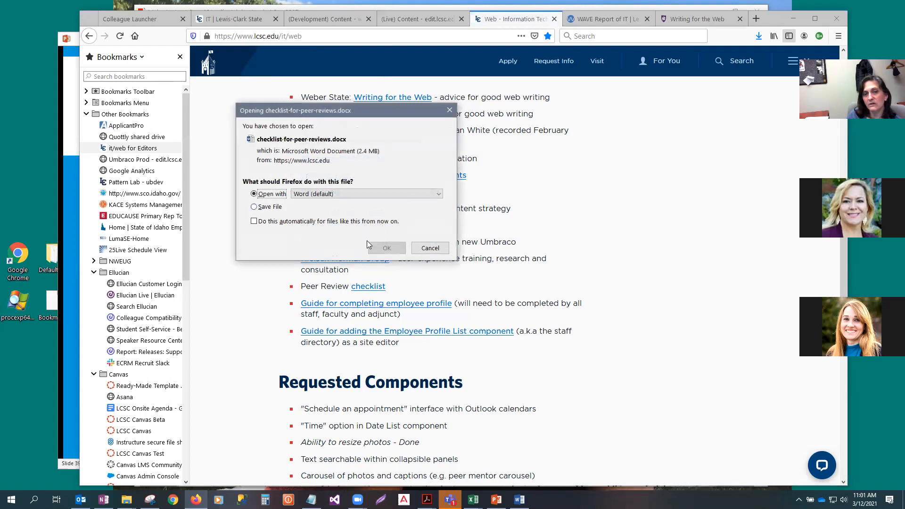
pyautogui.click(387, 252)
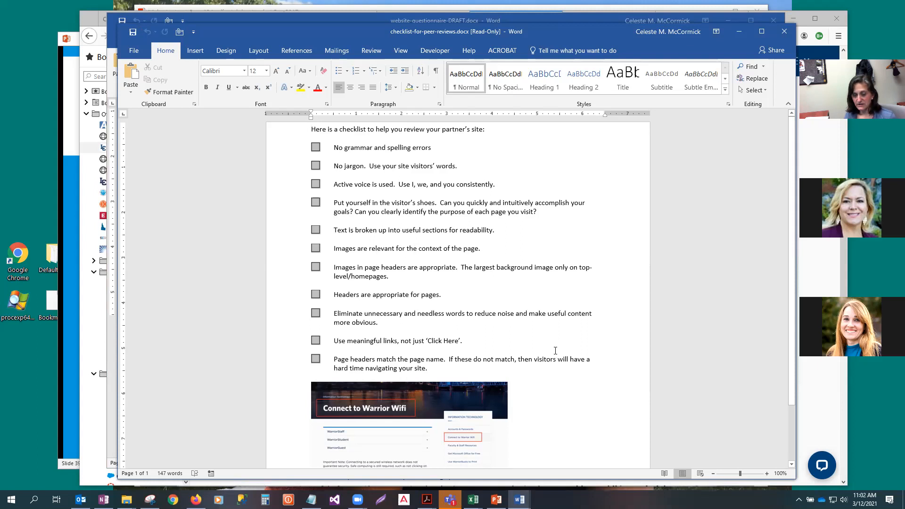
pyautogui.scroll(-3, 558, 349)
pyautogui.scroll(3, 555, 350)
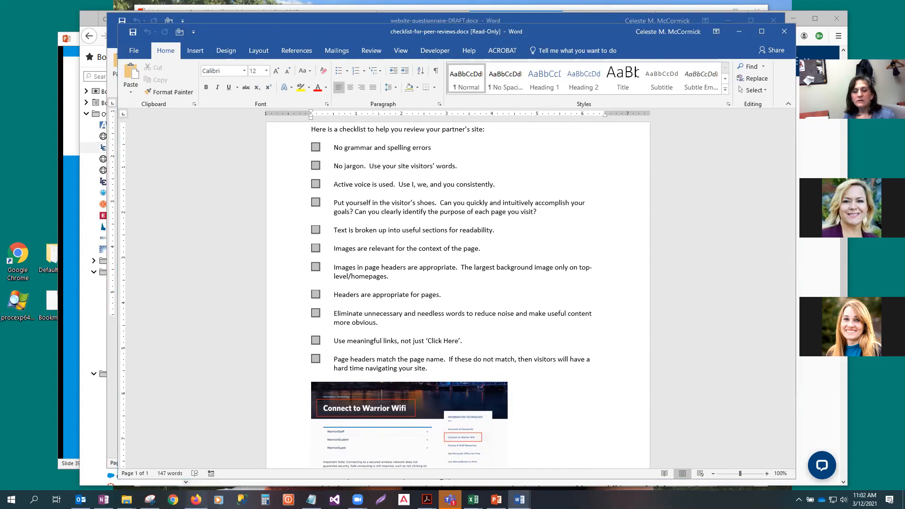
# Switch back to Firefox, locate the Employee Profile List component guide, and view the Information Technology Staff Directory page
pyautogui.click(196, 499)
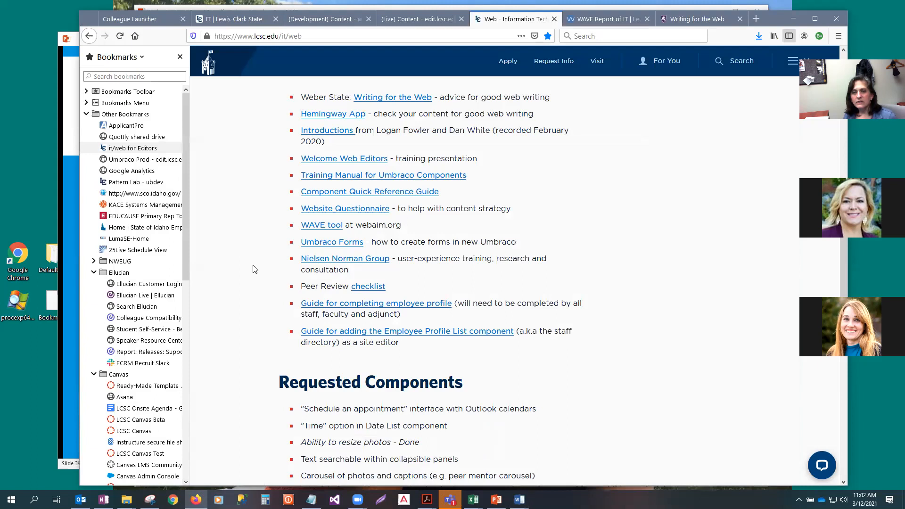
pyautogui.scroll(-1, 254, 269)
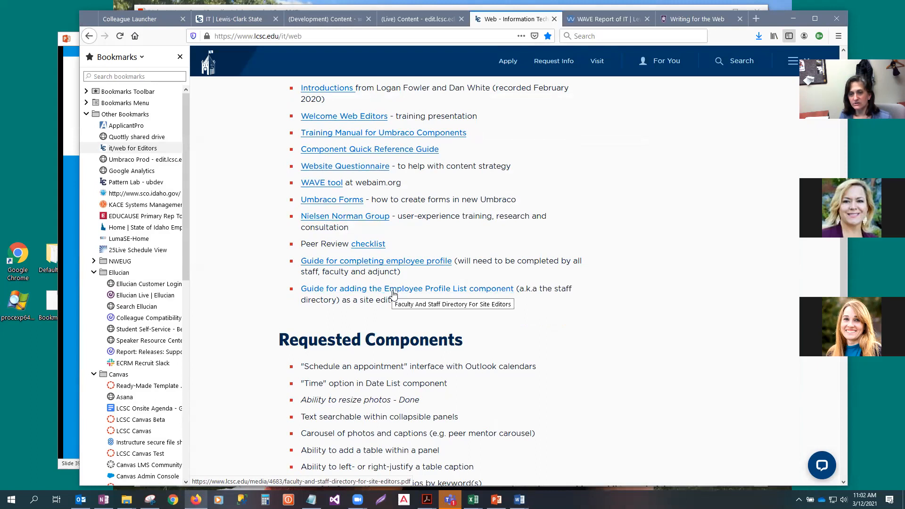
pyautogui.click(234, 18)
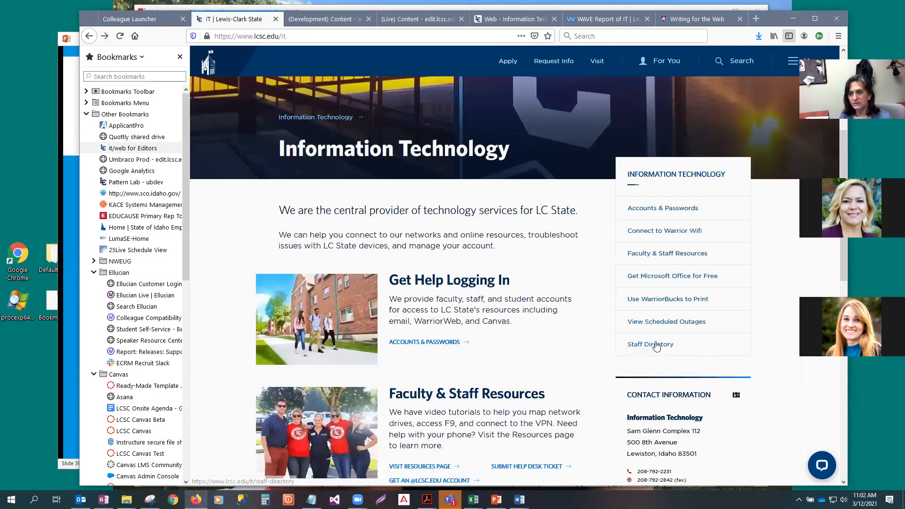
pyautogui.click(657, 346)
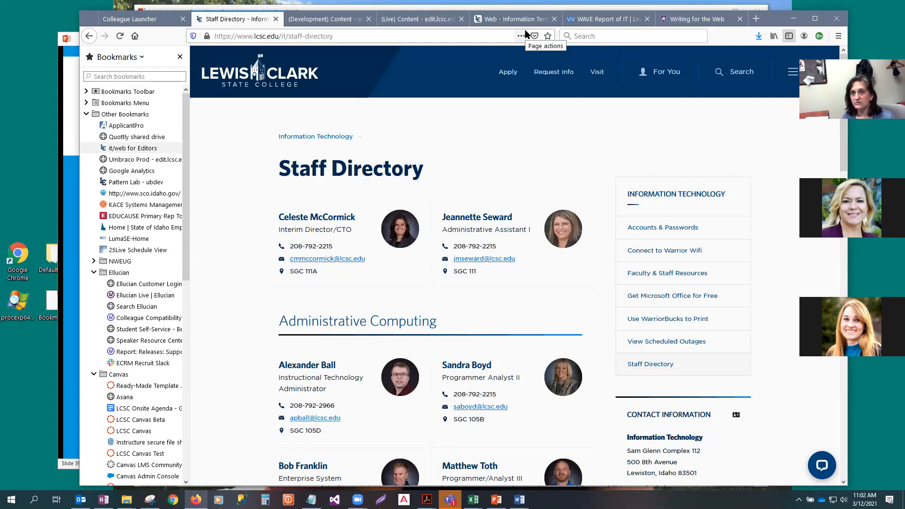
# Return to the Umbraco Web Editors page and examine the Requested Components list
pyautogui.click(515, 21)
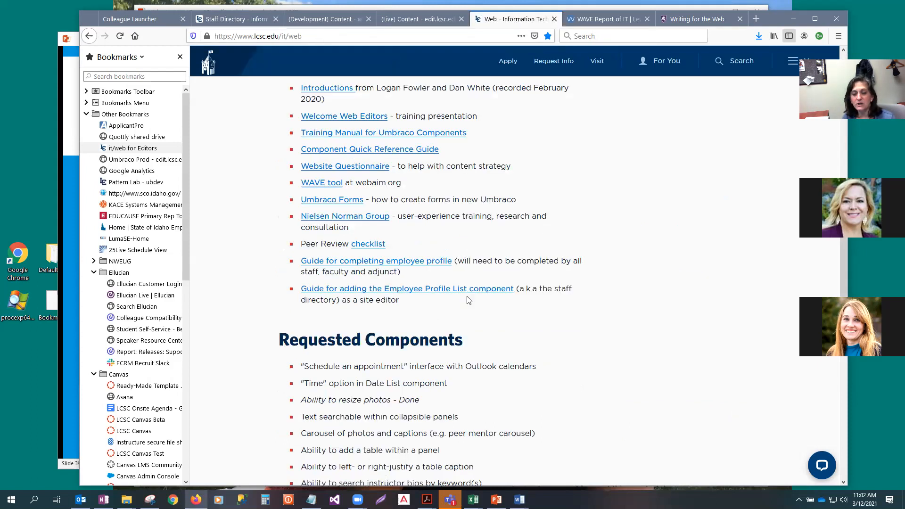
pyautogui.scroll(-5, 536, 358)
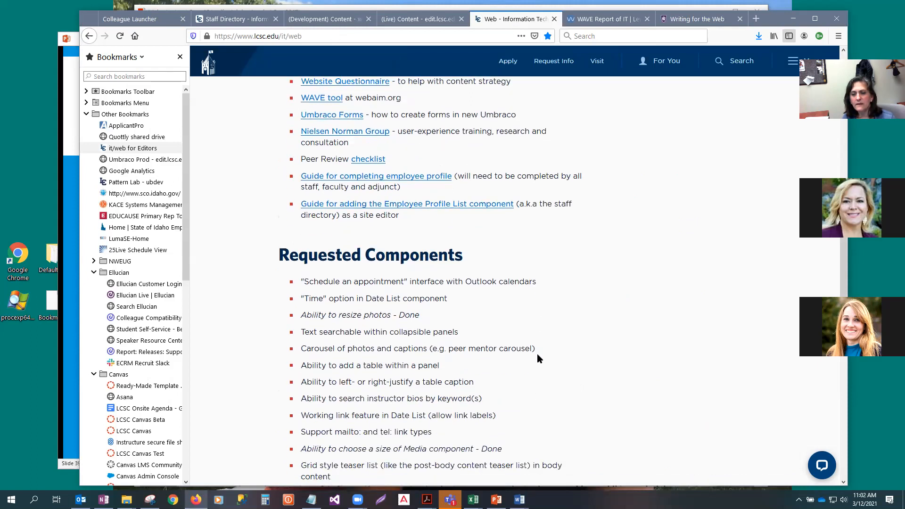
pyautogui.scroll(-3, 537, 358)
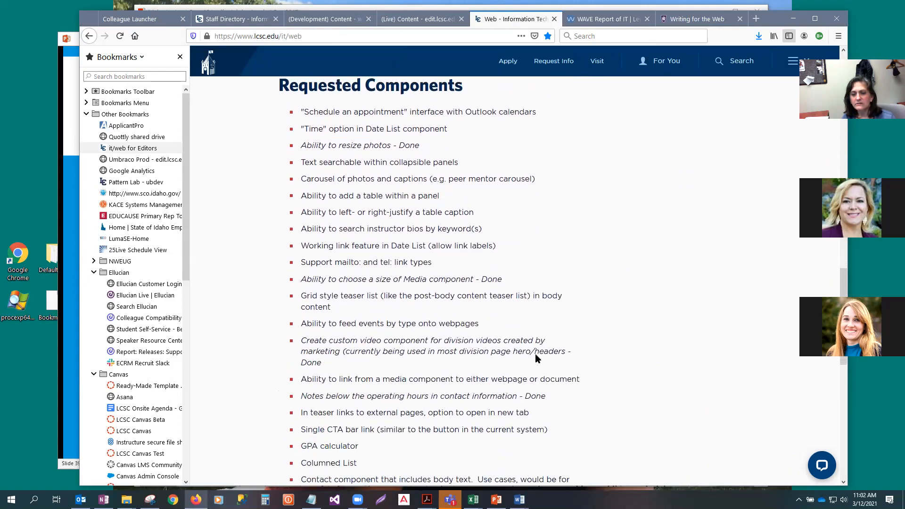
pyautogui.scroll(-8, 536, 357)
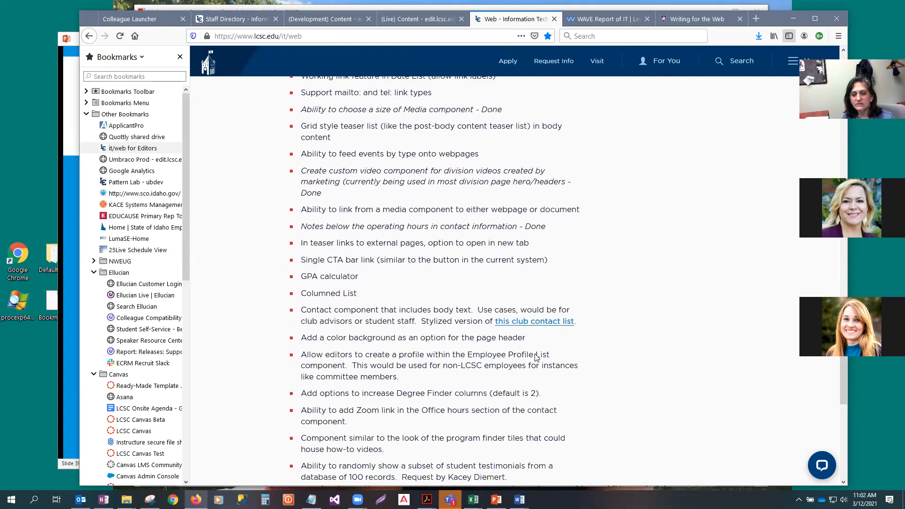
pyautogui.scroll(7, 649, 322)
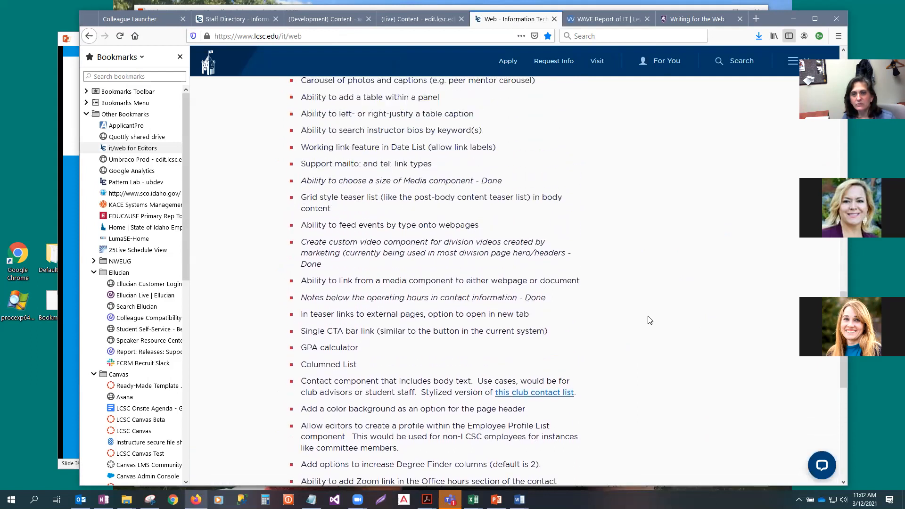
pyautogui.scroll(3, 650, 320)
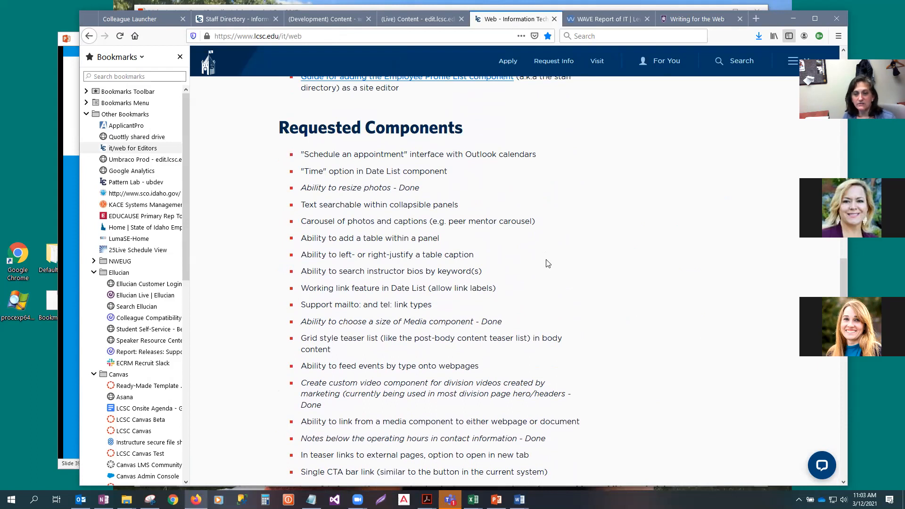
pyautogui.scroll(-2, 547, 262)
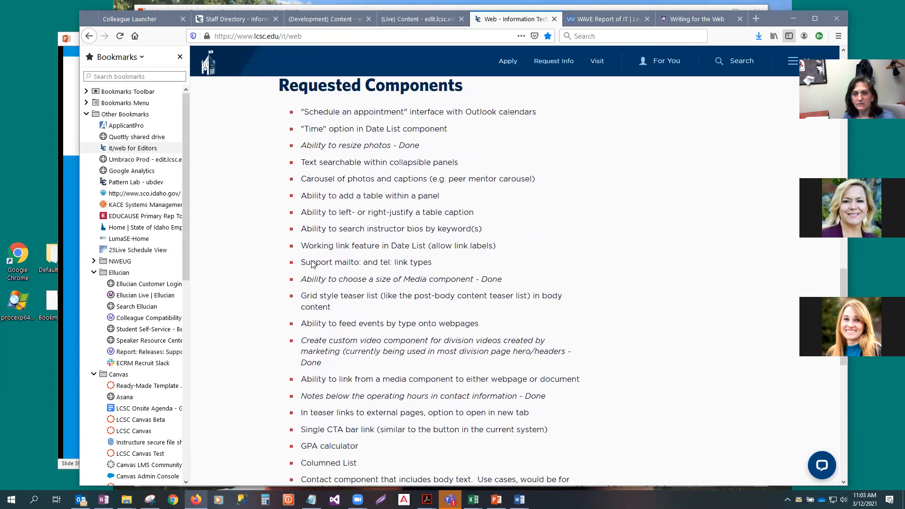
# Highlight the requests for mailto: and tel: link types and for choosing a size of Media component
pyautogui.moveTo(302, 262); pyautogui.dragTo(427, 268)
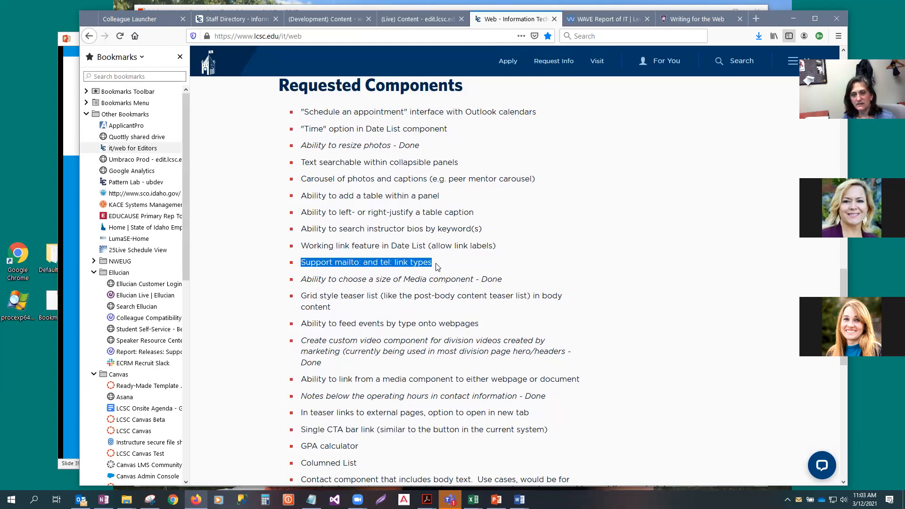
pyautogui.click(438, 267)
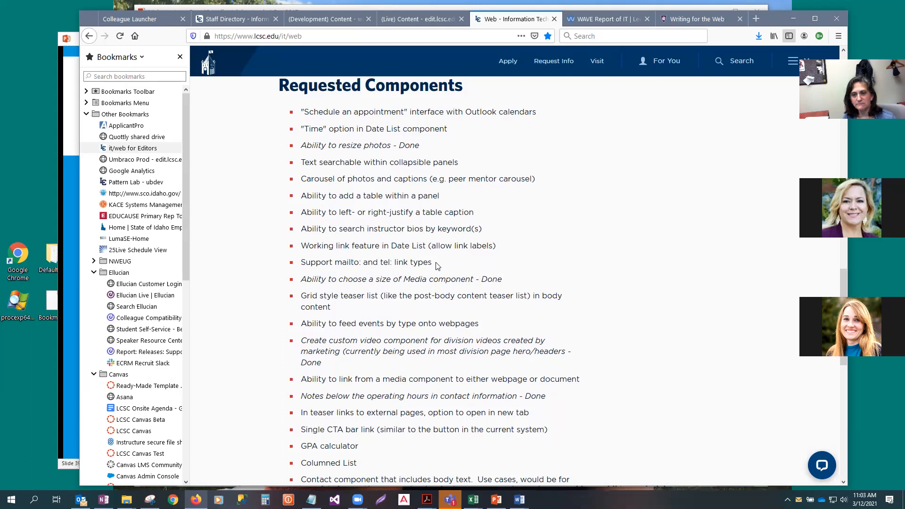
pyautogui.moveTo(302, 281); pyautogui.dragTo(505, 283)
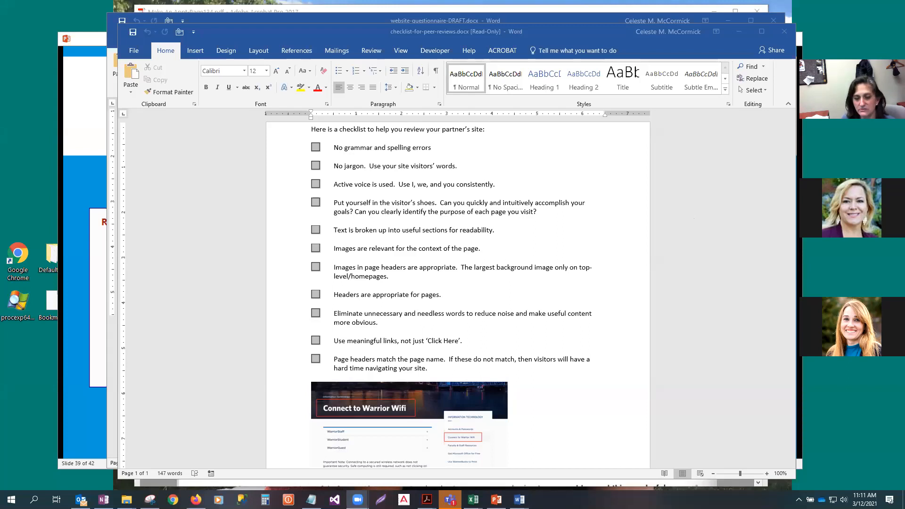
# In the Development Umbraco site, dismiss the pending Create options and open the Home page of the expanded test section under Demonstration Sections
pyautogui.click(218, 435)
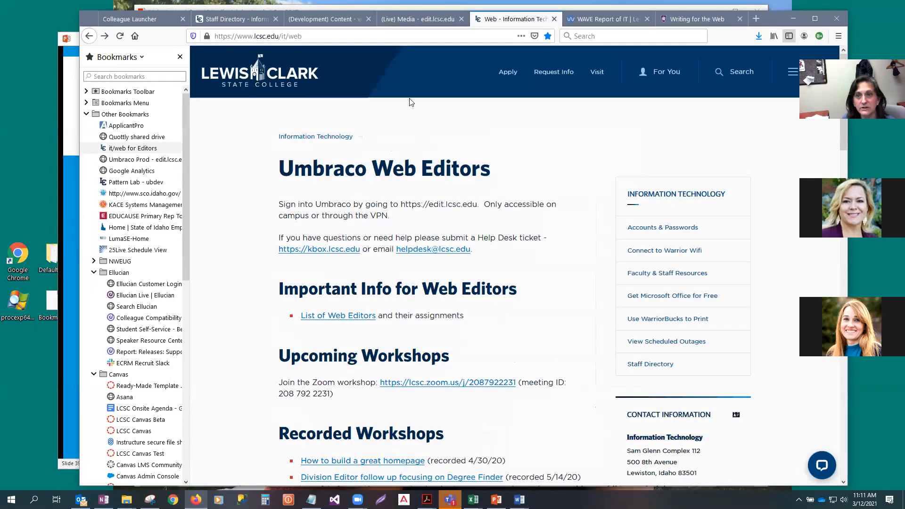
pyautogui.click(325, 21)
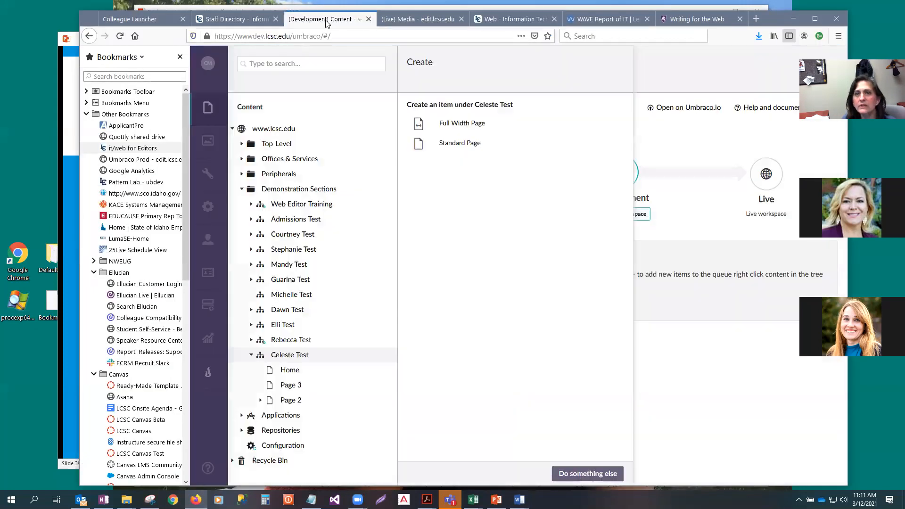
pyautogui.click(589, 474)
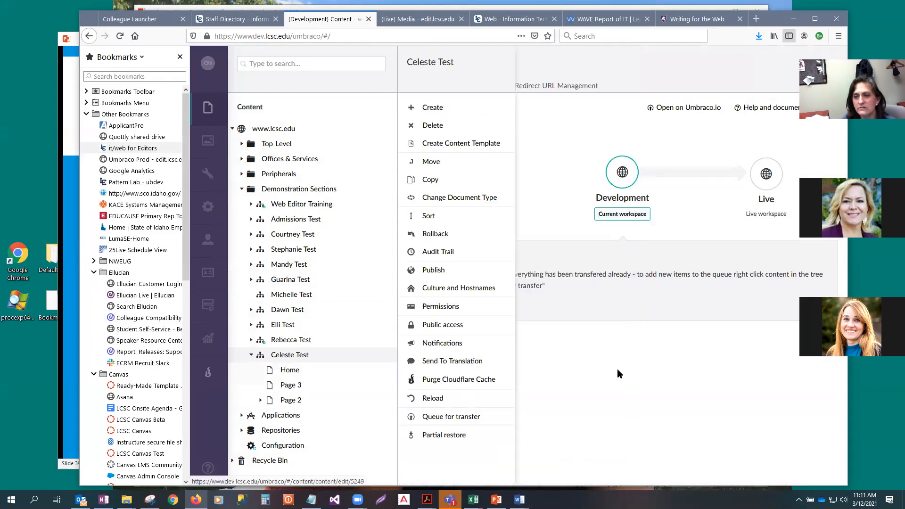
pyautogui.click(619, 374)
pyautogui.click(298, 354)
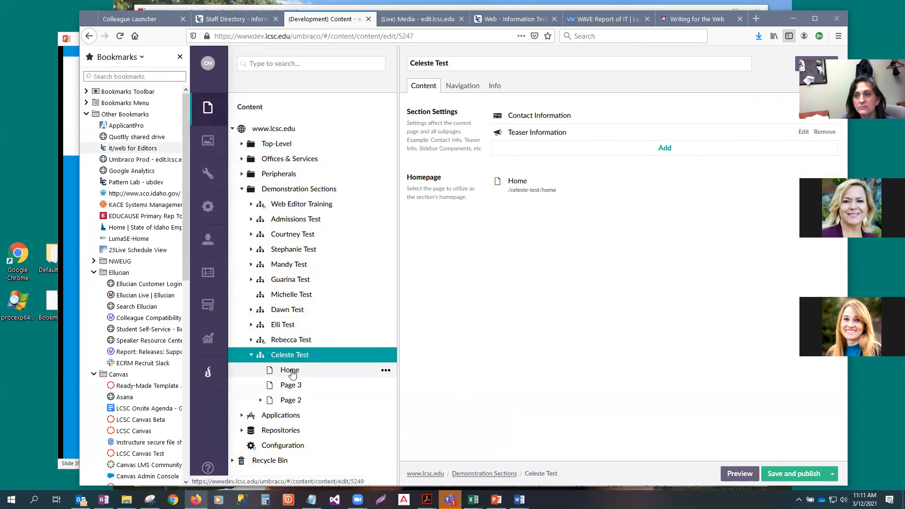
pyautogui.click(291, 370)
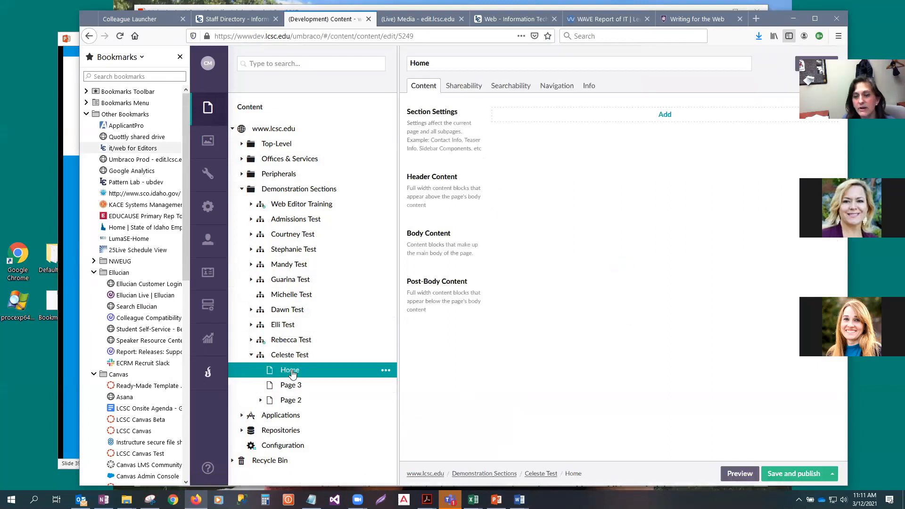
# Review the Shareability and Searchability settings of the test section's Home page
pyautogui.click(465, 87)
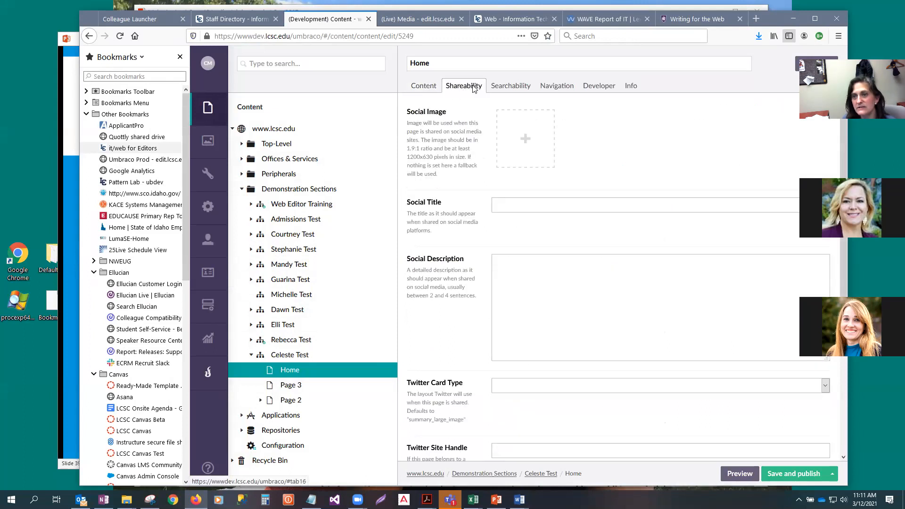
pyautogui.click(516, 88)
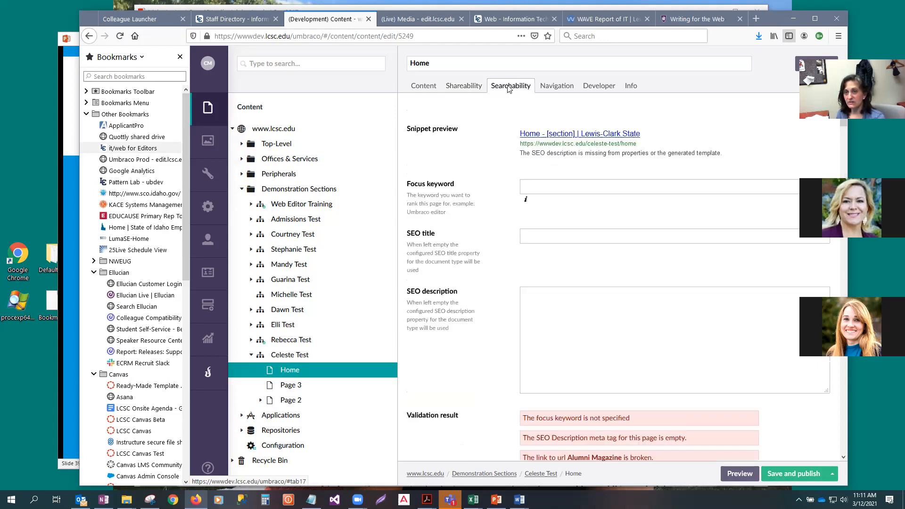
pyautogui.click(453, 87)
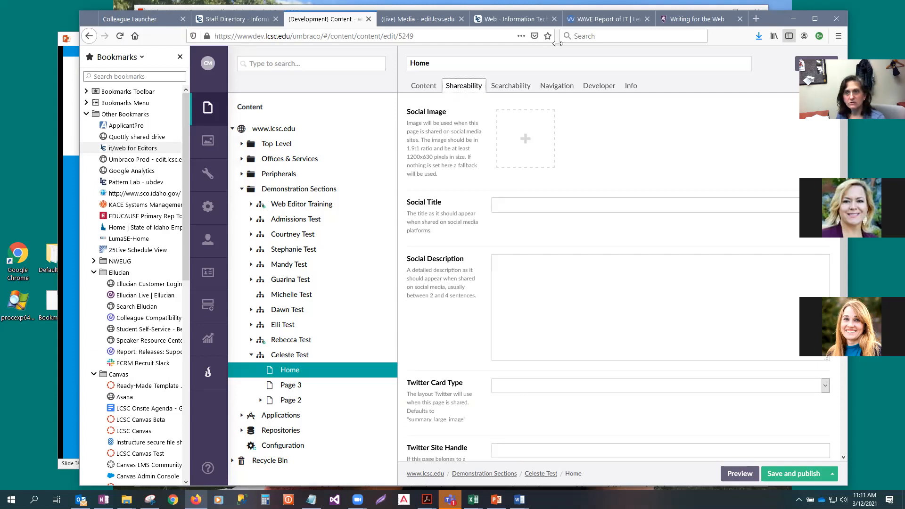
pyautogui.click(522, 20)
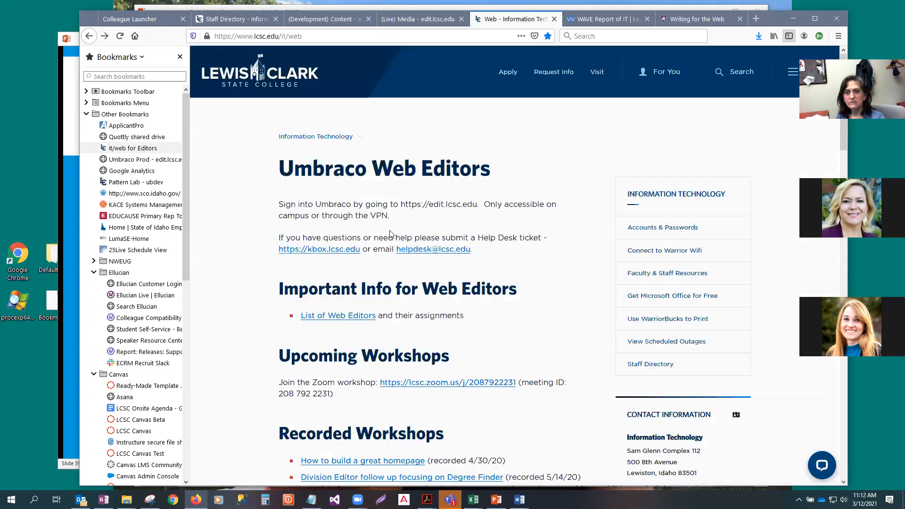
pyautogui.moveTo(400, 211); pyautogui.dragTo(477, 211)
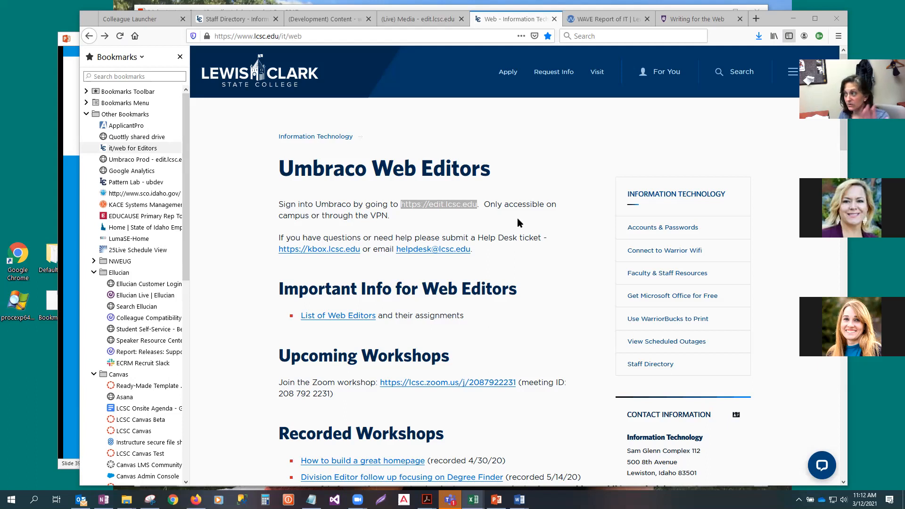
# Return to the Development Umbraco site and set the Home page's Social Image to the Memorial Day photo from Shared > Photos
pyautogui.click(331, 19)
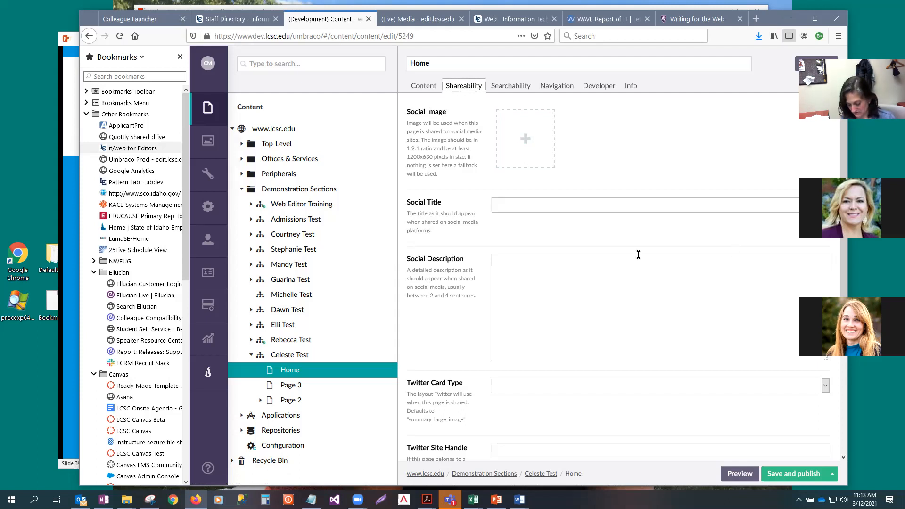
pyautogui.click(522, 138)
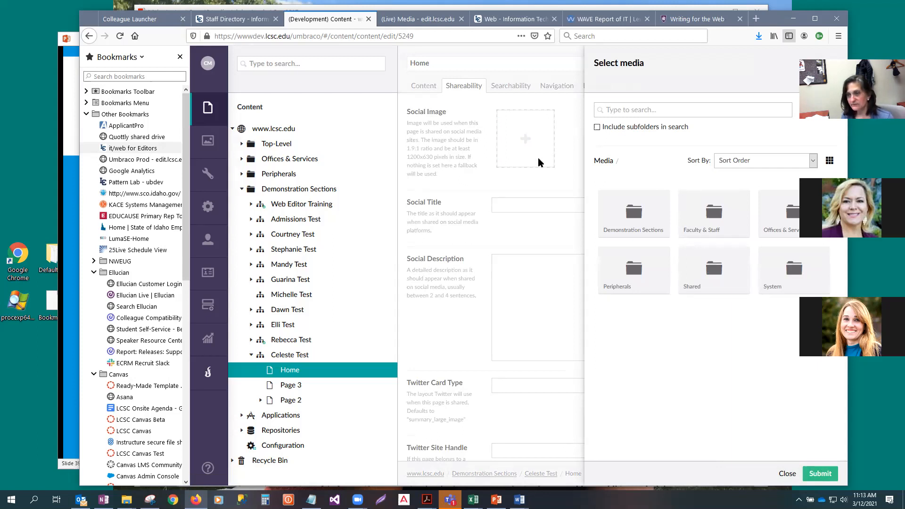
pyautogui.click(777, 235)
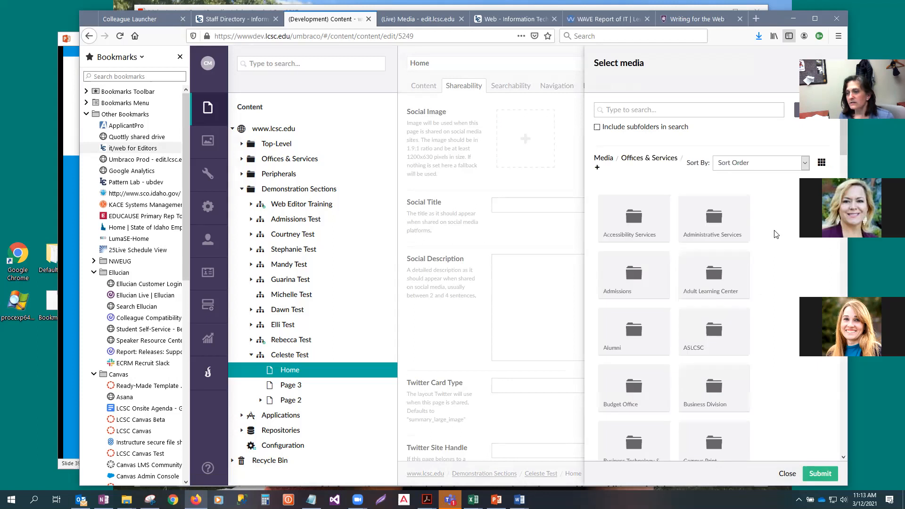
pyautogui.click(604, 158)
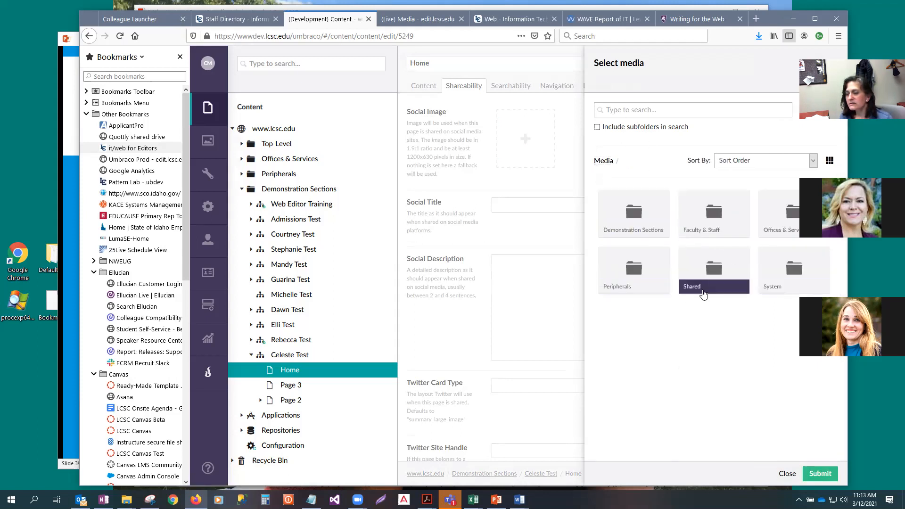
pyautogui.click(704, 289)
pyautogui.click(703, 236)
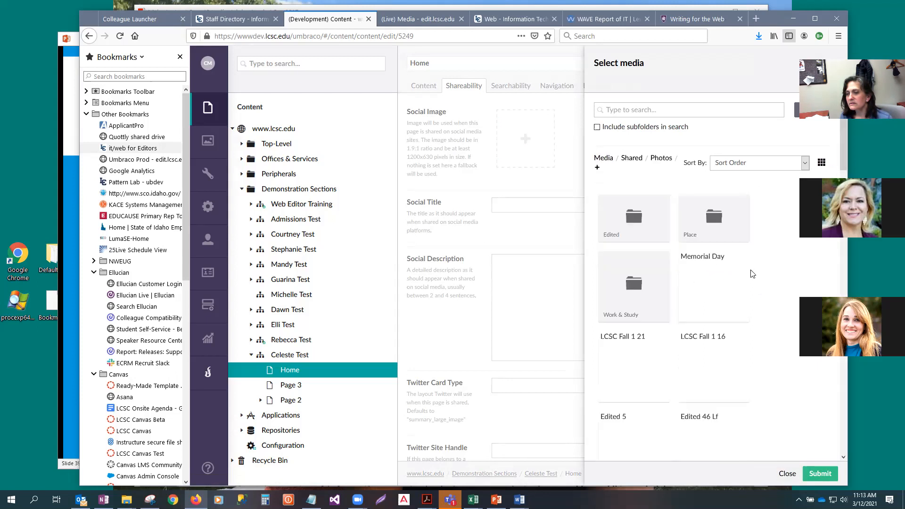
pyautogui.click(722, 295)
pyautogui.click(820, 474)
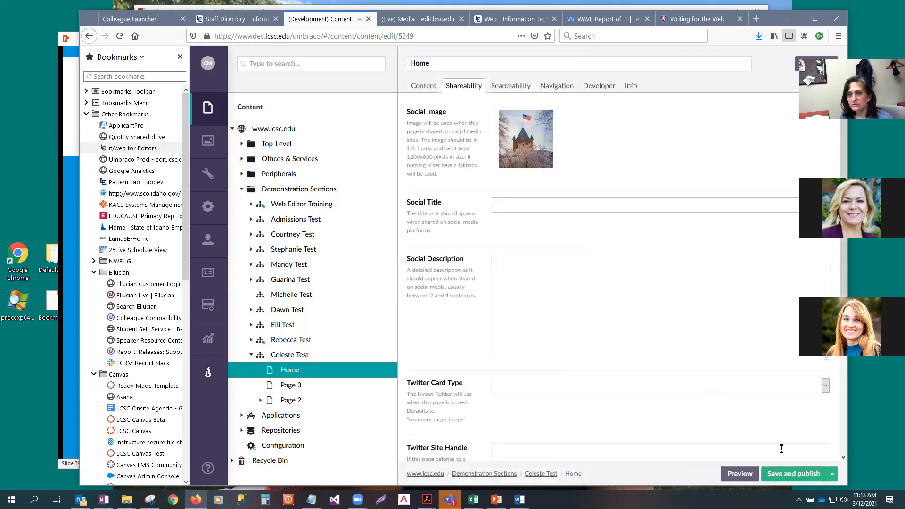
# Enter the test section's name as the Social Title and move on to the Social Description
pyautogui.click(583, 206)
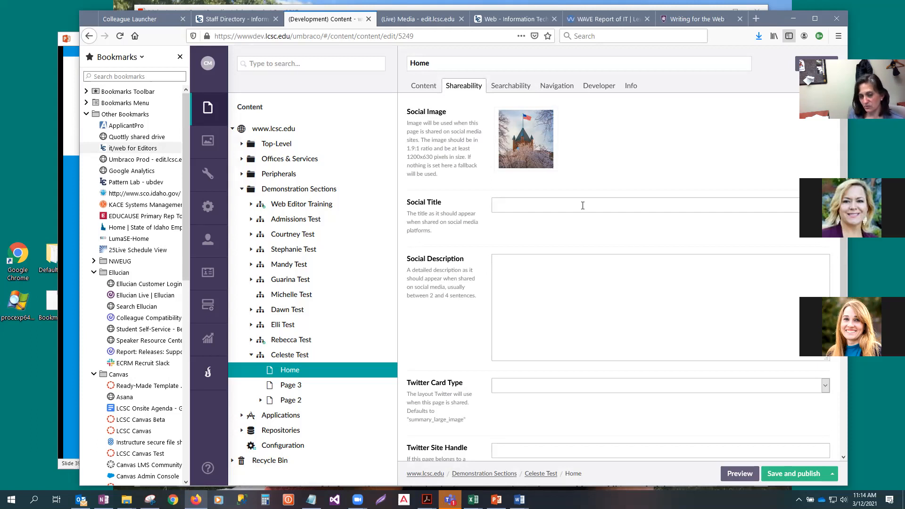
pyautogui.write('Celeste Test')
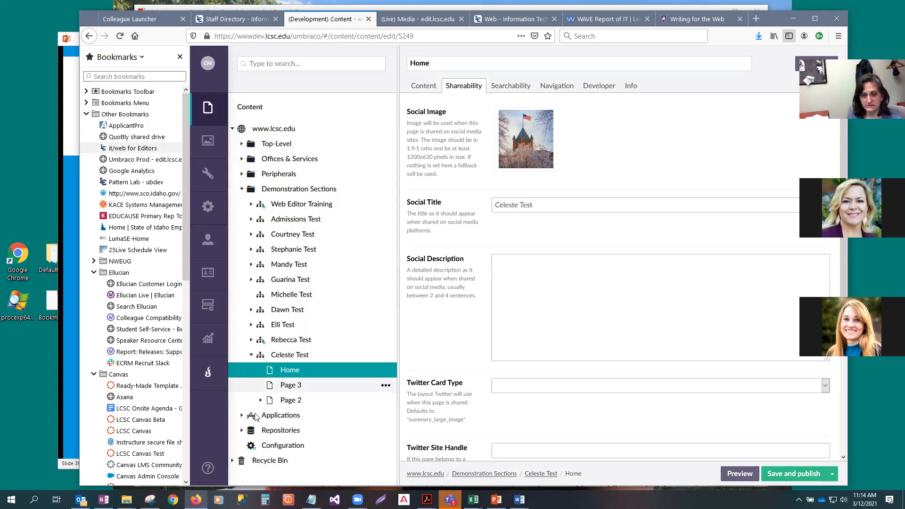
pyautogui.click(523, 279)
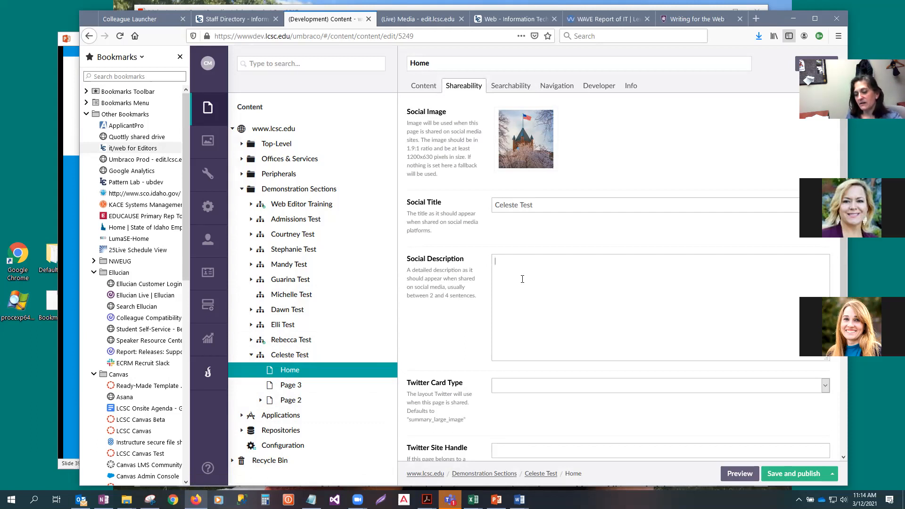
# Open Google in a new tab, search for umbrellas, and look through the result titles and descriptions
pyautogui.click(760, 17)
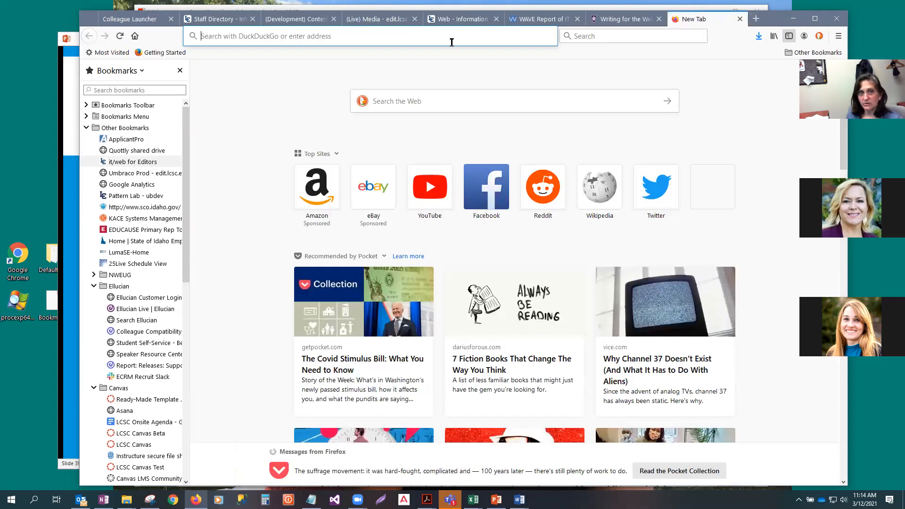
pyautogui.write('goog')
pyautogui.press('Return')
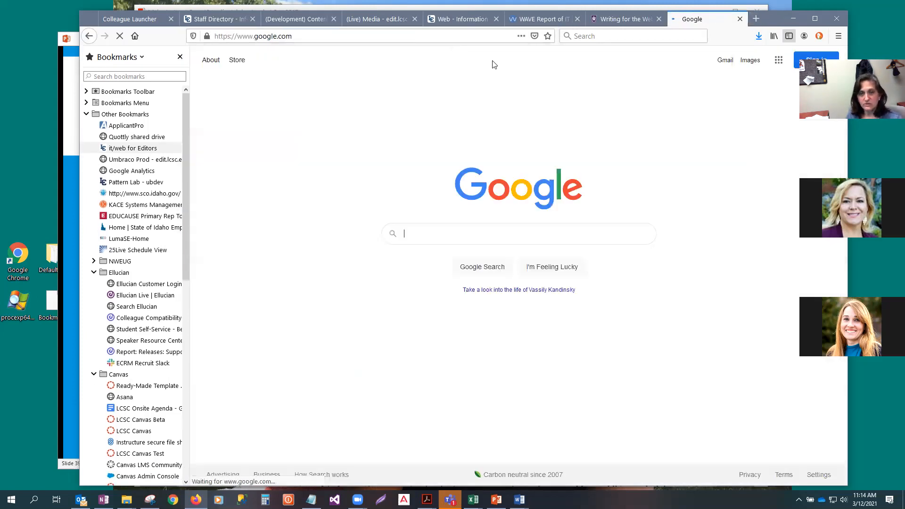
pyautogui.write('umbr')
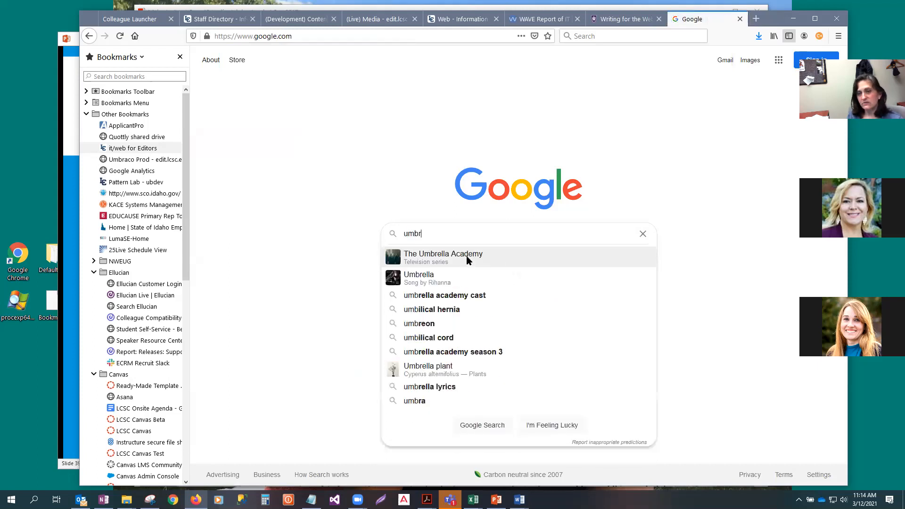
pyautogui.write('ellas')
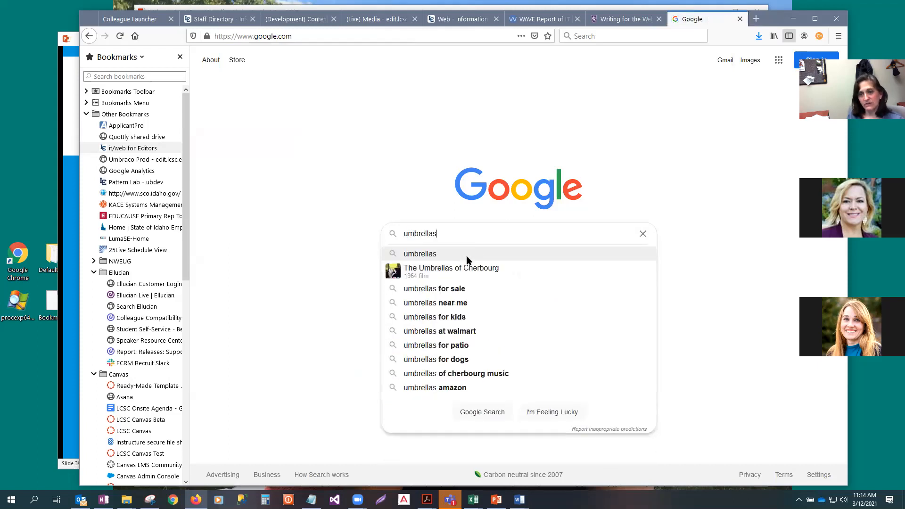
pyautogui.press('Return')
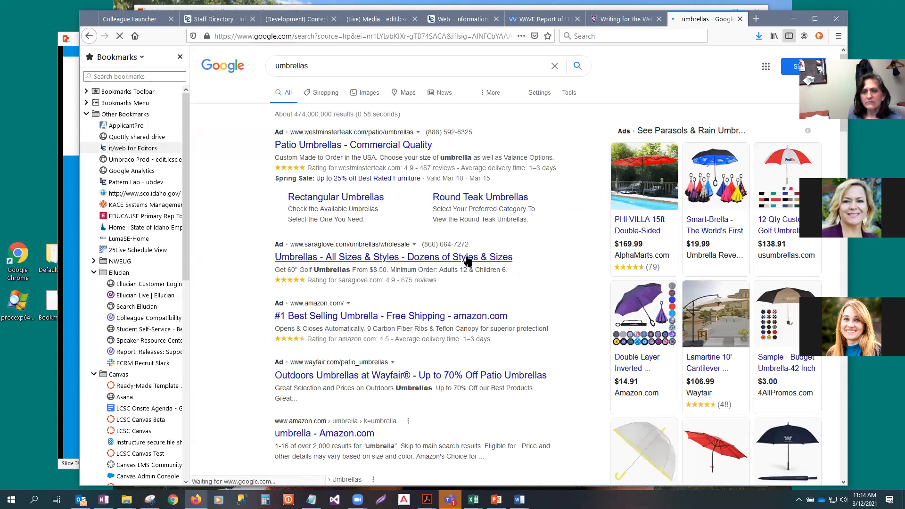
pyautogui.scroll(-3, 331, 347)
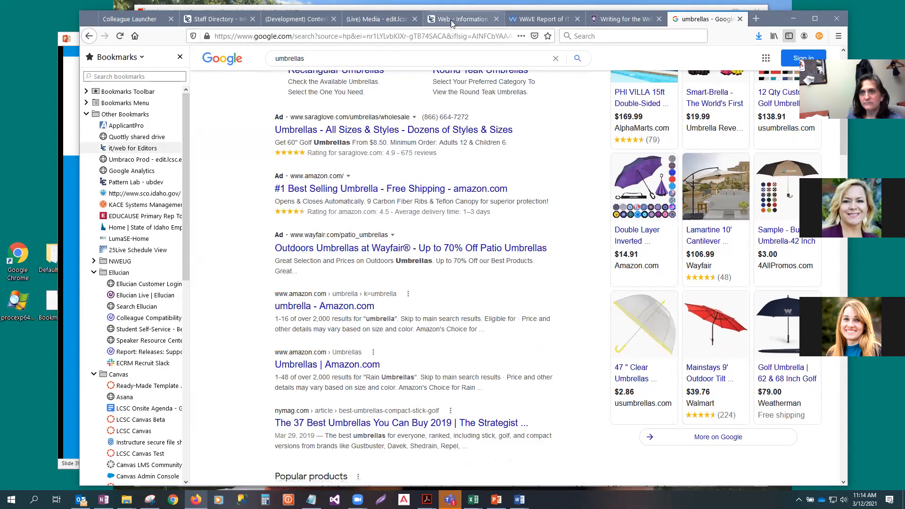
# Return to the Home page in Umbraco and enter a Social Description reading "All about" followed by the test section's name
pyautogui.click(302, 20)
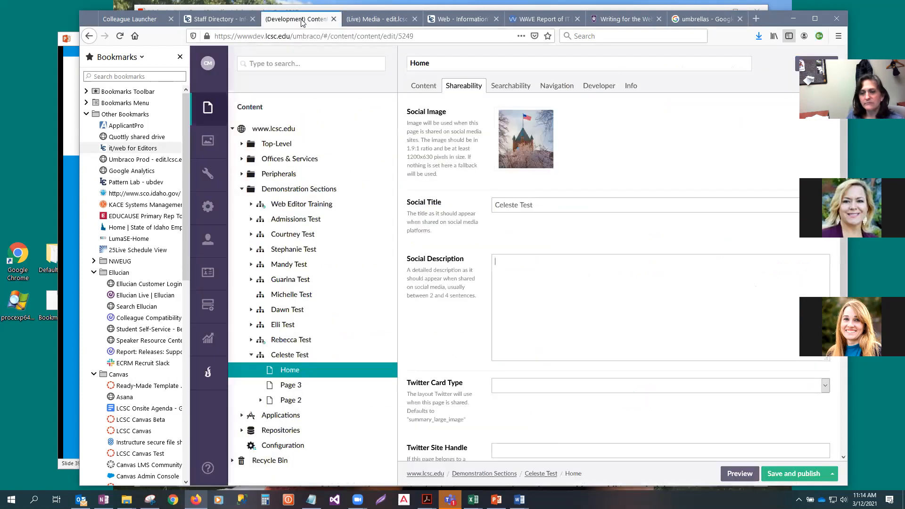
pyautogui.click(546, 284)
pyautogui.write('All about Celte')
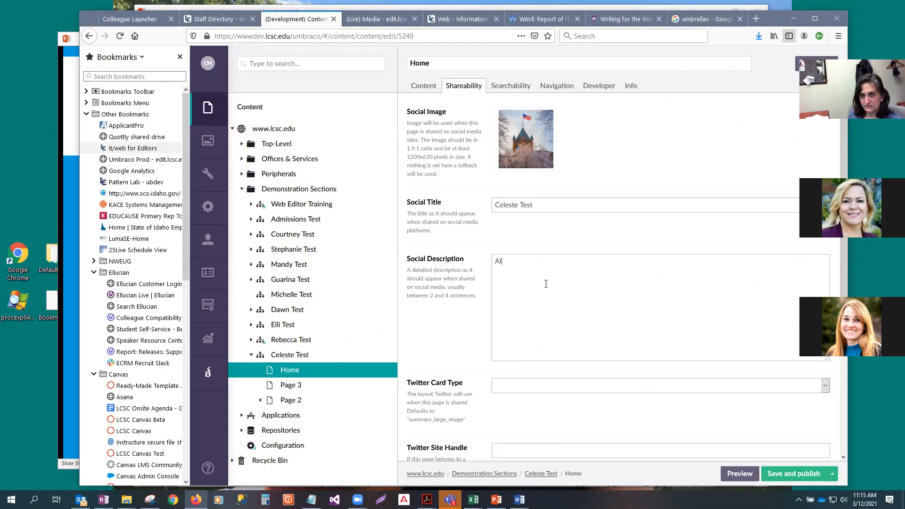
pyautogui.press('BackSpace')
pyautogui.press('BackSpace')
pyautogui.press('BackSpace')
pyautogui.write('est')
pyautogui.press('BackSpace')
pyautogui.press('BackSpace')
pyautogui.press('BackSpace')
pyautogui.write('leste Test.')
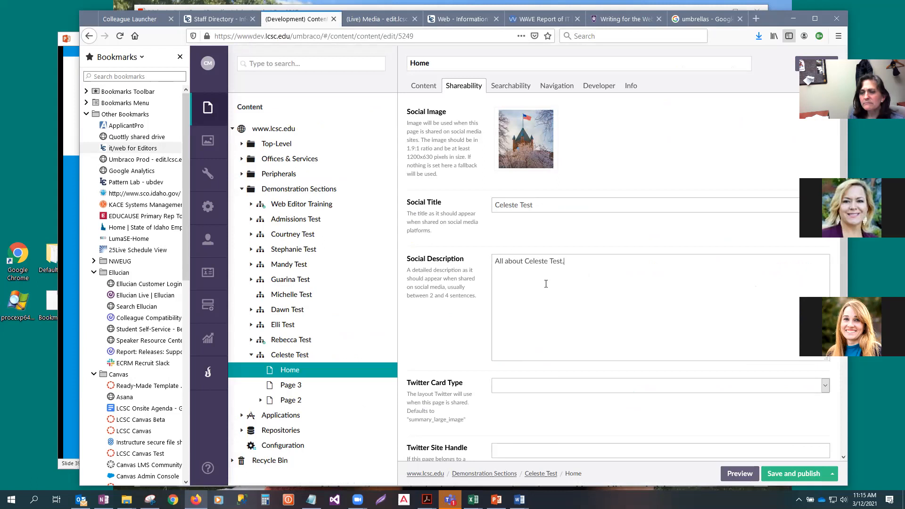
# Clear the text from the Social Description
pyautogui.press('BackSpace')
pyautogui.press('BackSpace')
pyautogui.press('BackSpace')
pyautogui.press('BackSpace')
pyautogui.press('BackSpace')
pyautogui.press('BackSpace')
pyautogui.press('BackSpace')
pyautogui.press('BackSpace')
pyautogui.press('BackSpace')
pyautogui.press('BackSpace')
pyautogui.press('BackSpace')
pyautogui.press('BackSpace')
pyautogui.press('BackSpace')
pyautogui.press('BackSpace')
pyautogui.press('BackSpace')
pyautogui.press('BackSpace')
pyautogui.press('BackSpace')
pyautogui.press('BackSpace')
pyautogui.press('BackSpace')
pyautogui.press('BackSpace')
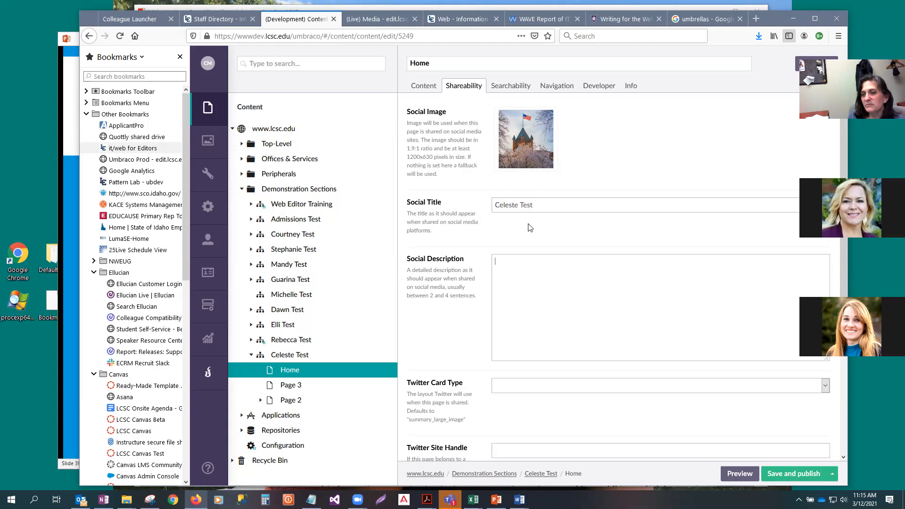
# Replace the Social Title with "Workforce Training at LC State"
pyautogui.moveTo(540, 205); pyautogui.dragTo(470, 211)
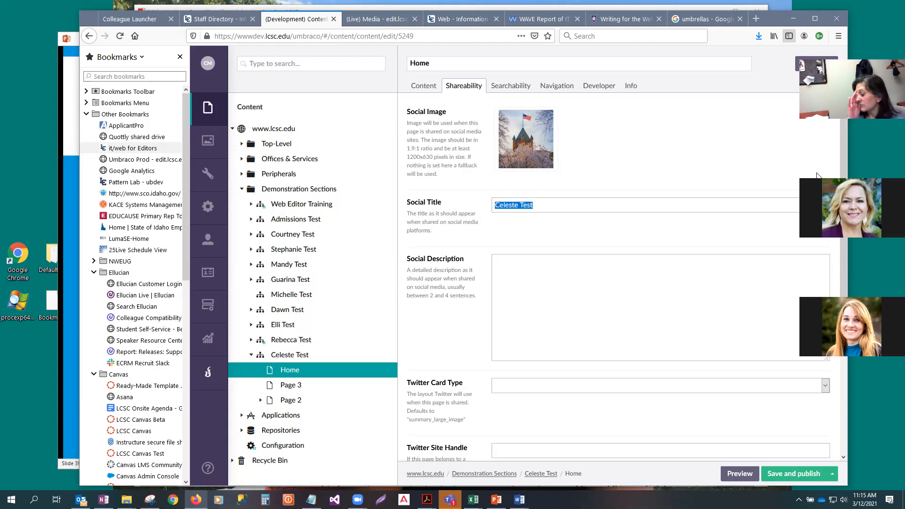
pyautogui.press('BackSpace')
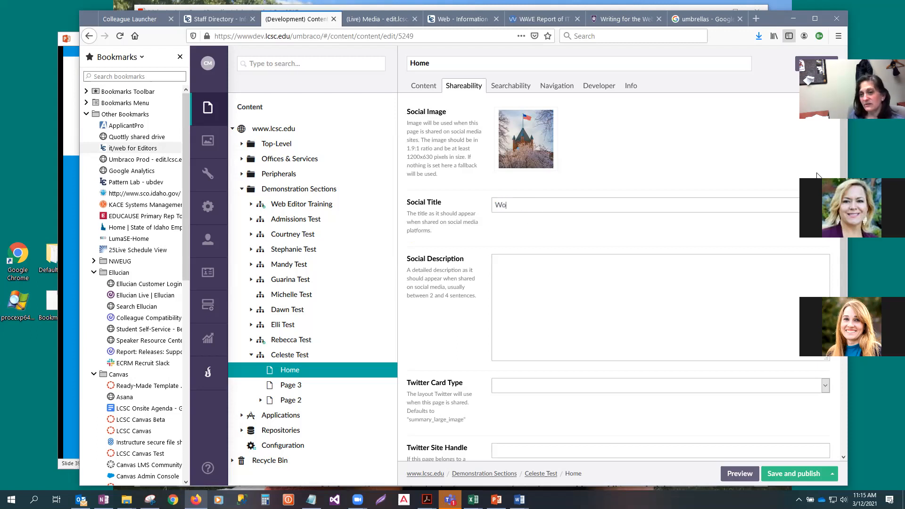
pyautogui.write('W')
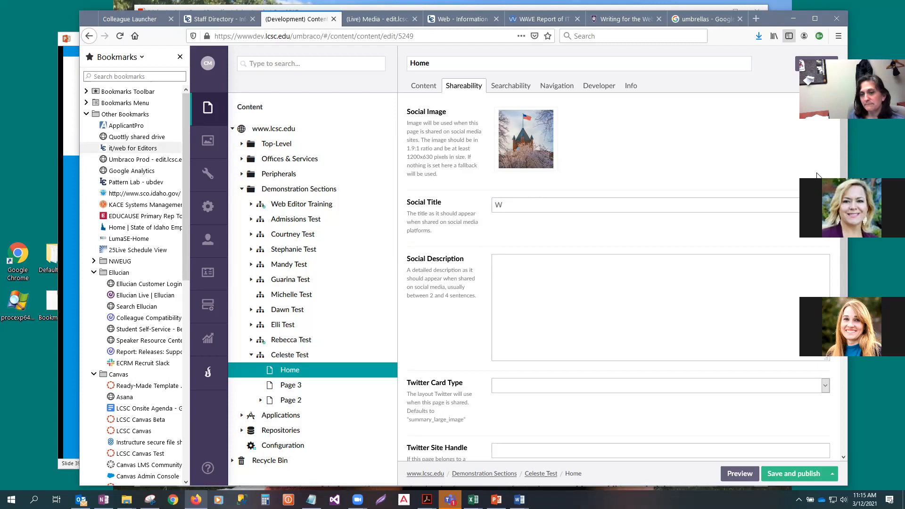
pyautogui.write('orkforce Training at LC State')
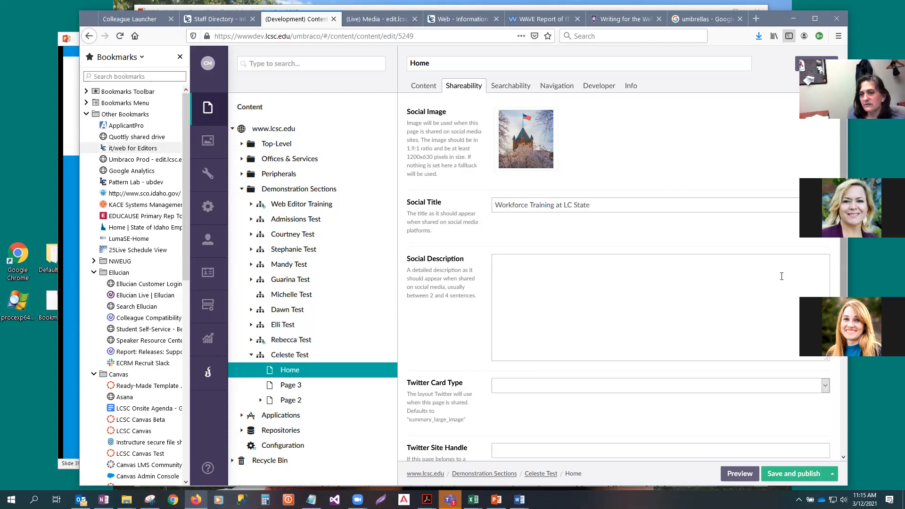
# Draft a Social Description beginning "Are you interested in a career"
pyautogui.click(614, 295)
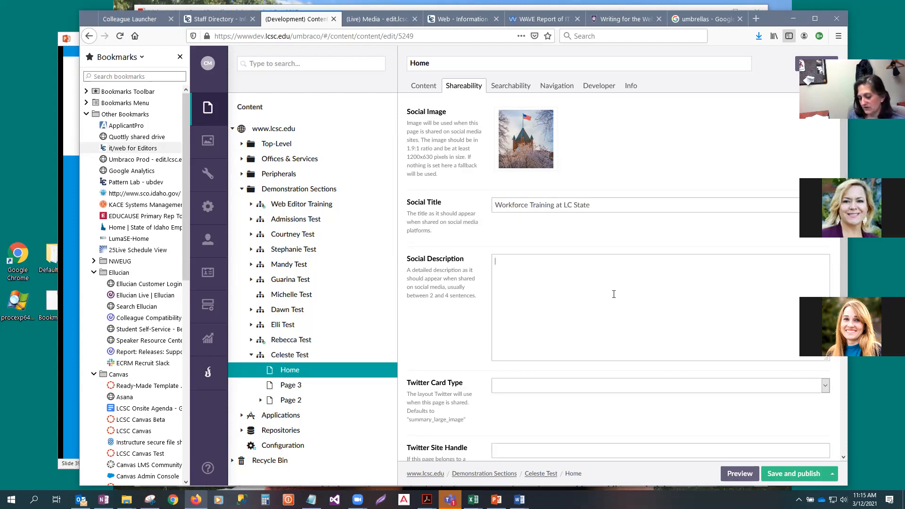
pyautogui.write('Are you')
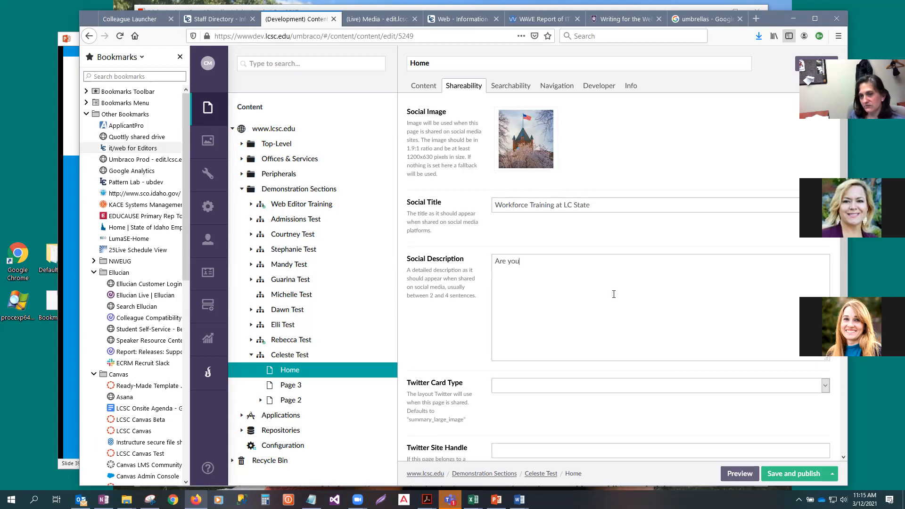
pyautogui.write(' interested in a w')
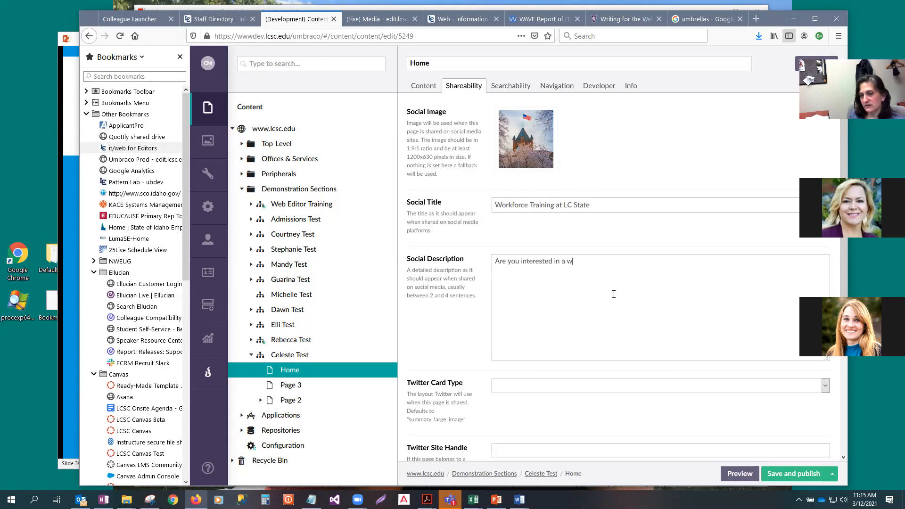
pyautogui.write('elding c')
pyautogui.press('BackSpace')
pyautogui.press('BackSpace')
pyautogui.press('BackSpace')
pyautogui.press('BackSpace')
pyautogui.press('BackSpace')
pyautogui.press('BackSpace')
pyautogui.press('BackSpace')
pyautogui.press('BackSpace')
pyautogui.press('BackSpace')
pyautogui.write('ce')
pyautogui.press('BackSpace')
pyautogui.write('areer')
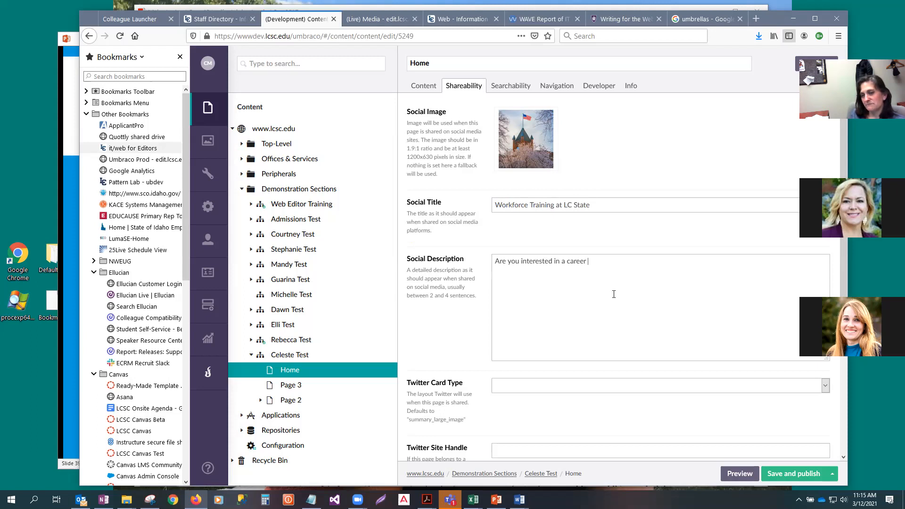
# Delete the unfinished career question from the Social Description
pyautogui.press('BackSpace')
pyautogui.press('BackSpace')
pyautogui.press('BackSpace')
pyautogui.press('BackSpace')
pyautogui.press('BackSpace')
pyautogui.press('BackSpace')
pyautogui.press('BackSpace')
pyautogui.press('BackSpace')
pyautogui.press('BackSpace')
pyautogui.press('BackSpace')
pyautogui.press('BackSpace')
pyautogui.press('BackSpace')
pyautogui.press('BackSpace')
pyautogui.press('BackSpace')
pyautogui.press('BackSpace')
pyautogui.press('BackSpace')
pyautogui.press('BackSpace')
pyautogui.press('BackSpace')
pyautogui.press('BackSpace')
pyautogui.press('BackSpace')
# Start the Social Description with "We offer workforce development classes ranging from CNA"
pyautogui.write('We o')
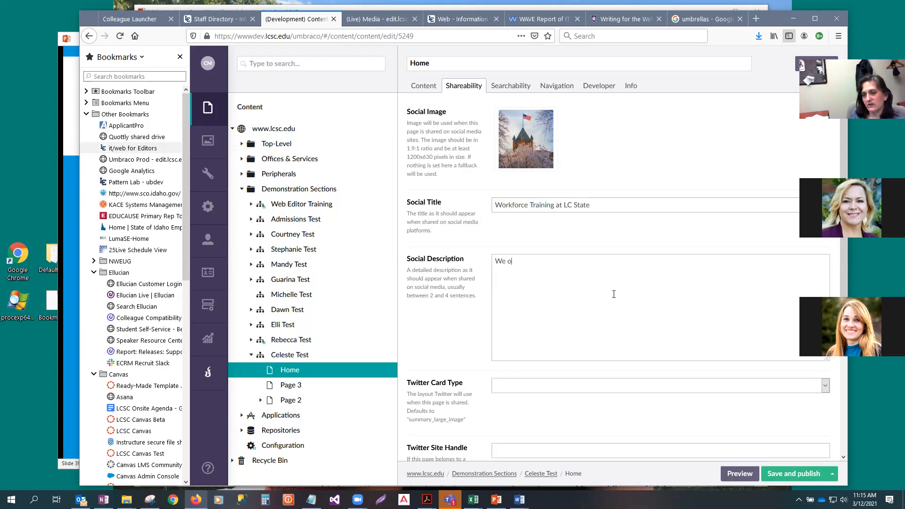
pyautogui.write('ffer class')
pyautogui.press('BackSpace')
pyautogui.press('BackSpace')
pyautogui.press('BackSpace')
pyautogui.press('BackSpace')
pyautogui.write('workforc')
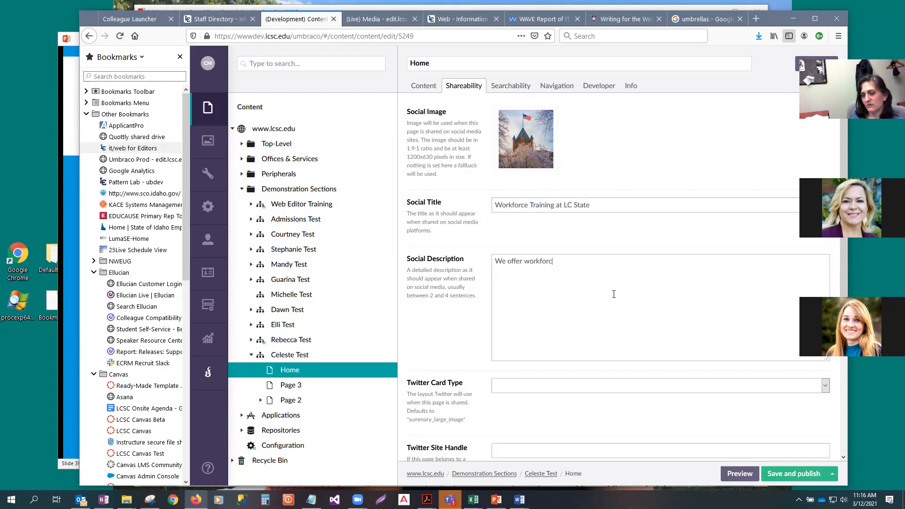
pyautogui.write('e development c')
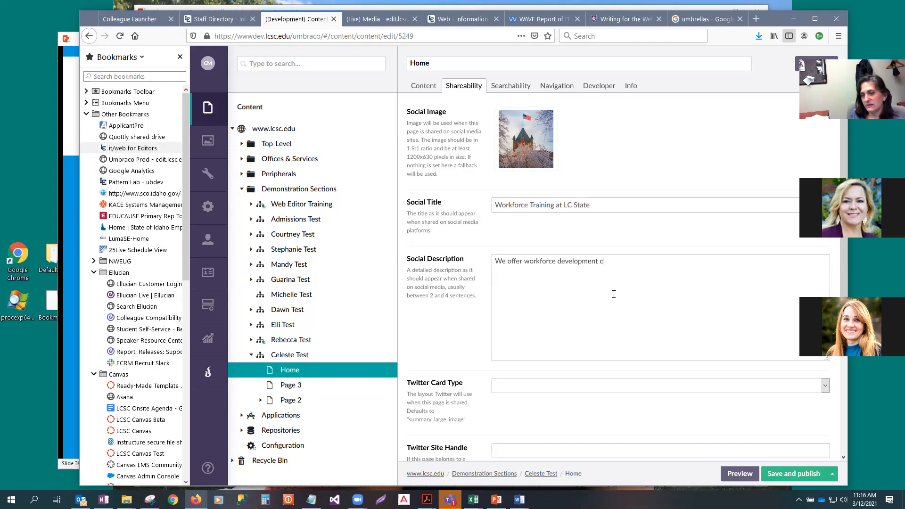
pyautogui.write('lasses ranging from')
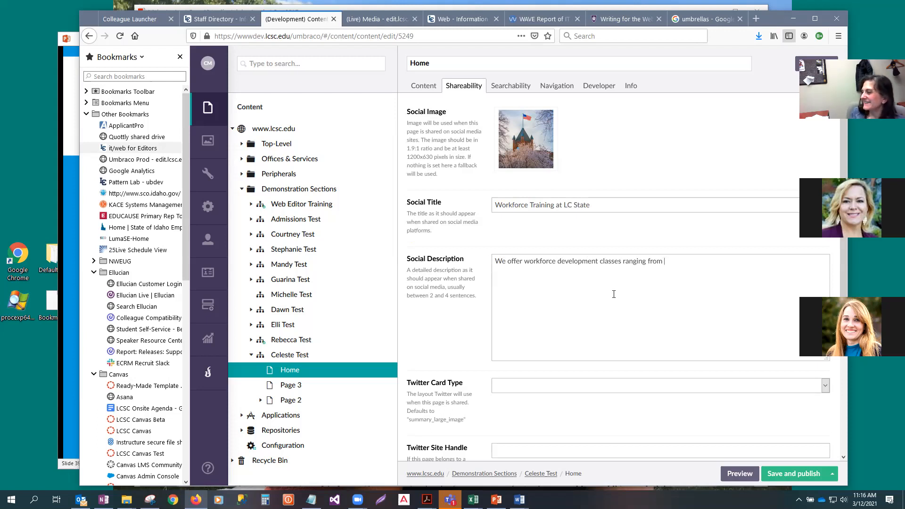
pyautogui.write('C')
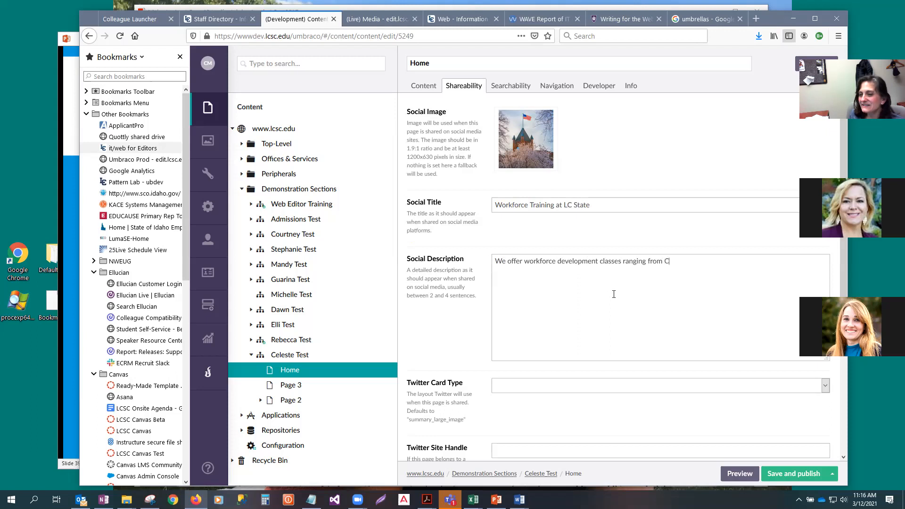
pyautogui.write('NA, electrici')
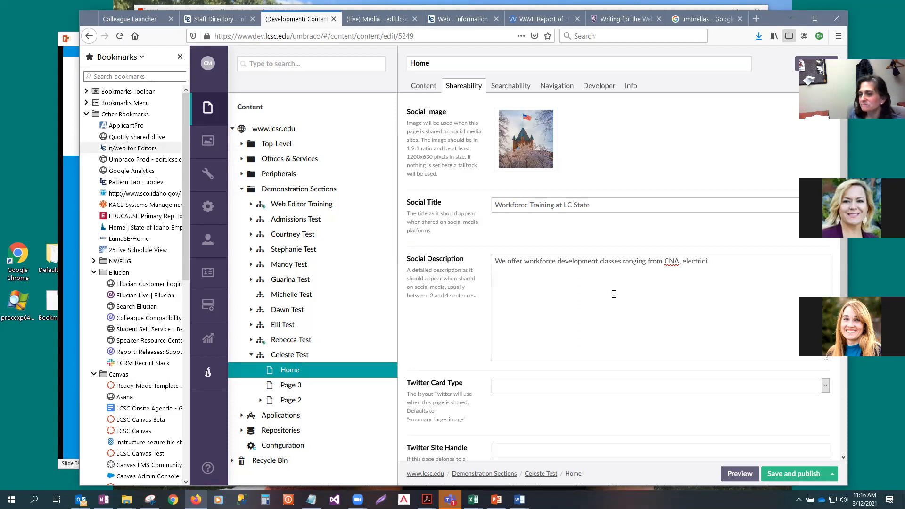
# Continue the Social Description after CNA with "to electrician to welding and more", correcting the spelling of electrician
pyautogui.press('BackSpace')
pyautogui.press('BackSpace')
pyautogui.press('BackSpace')
pyautogui.press('BackSpace')
pyautogui.press('BackSpace')
pyautogui.press('BackSpace')
pyautogui.press('BackSpace')
pyautogui.press('BackSpace')
pyautogui.press('BackSpace')
pyautogui.press('BackSpace')
pyautogui.press('BackSpace')
pyautogui.write('to e')
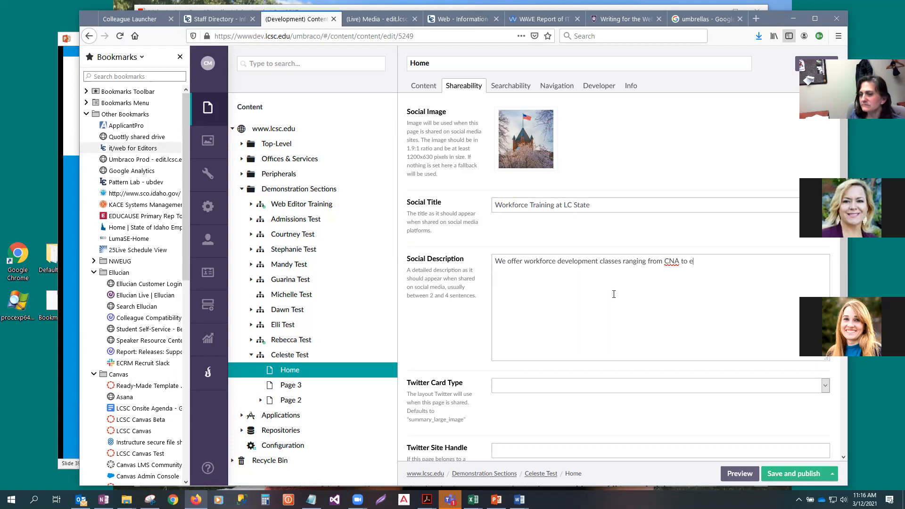
pyautogui.write('lectric')
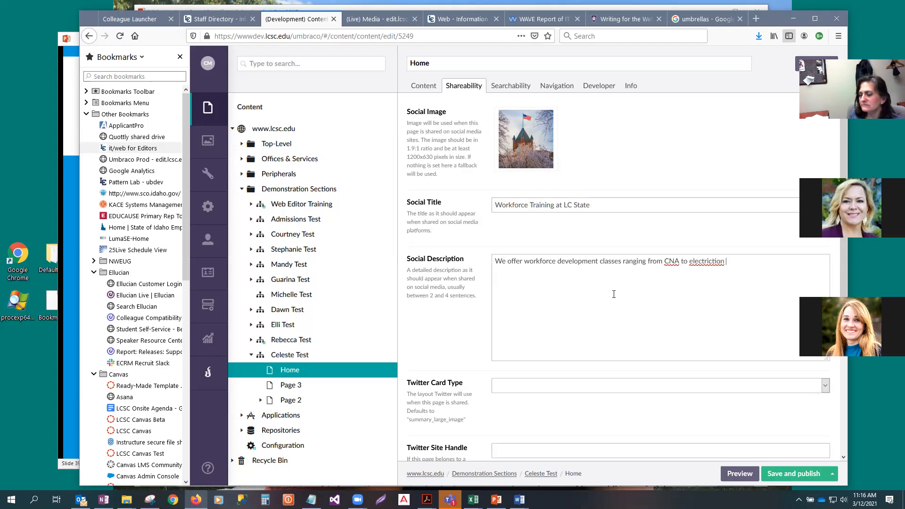
pyautogui.write('tion')
pyautogui.press('BackSpace')
pyautogui.press('BackSpace')
pyautogui.press('BackSpace')
pyautogui.press('BackSpace')
pyautogui.press('BackSpace')
pyautogui.press('BackSpace')
pyautogui.press('BackSpace')
pyautogui.press('BackSpace')
pyautogui.press('BackSpace')
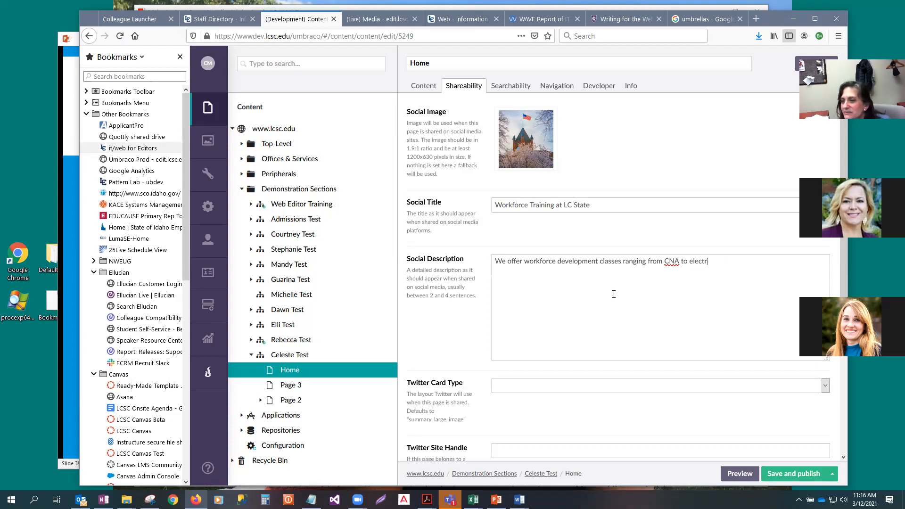
pyautogui.write('ctrician ')
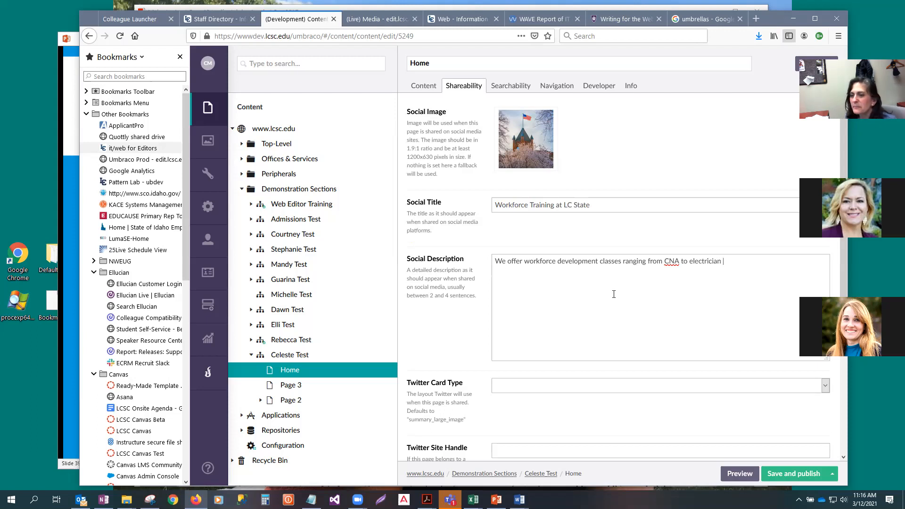
pyautogui.write('to welding and more')
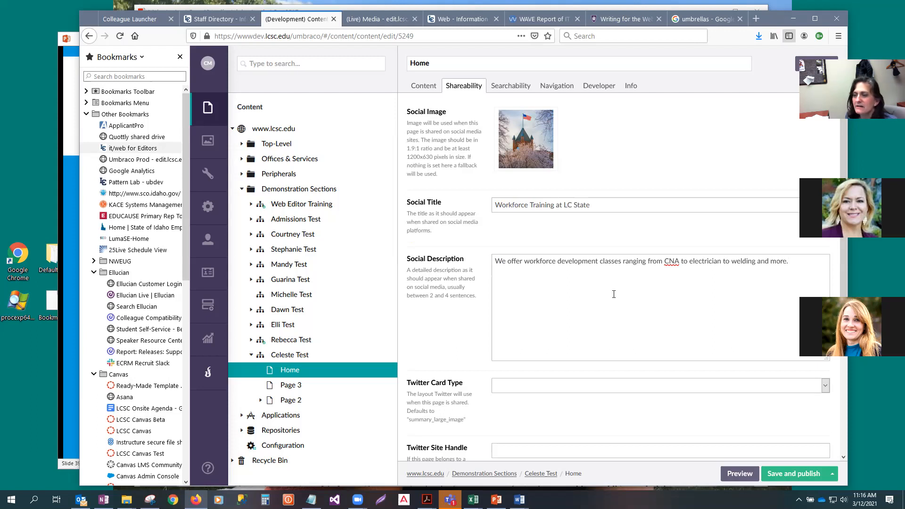
# End the first Social Description sentence and add "Classes cost from $50-$500 and start every two weeks."
pyautogui.write('.  Classe')
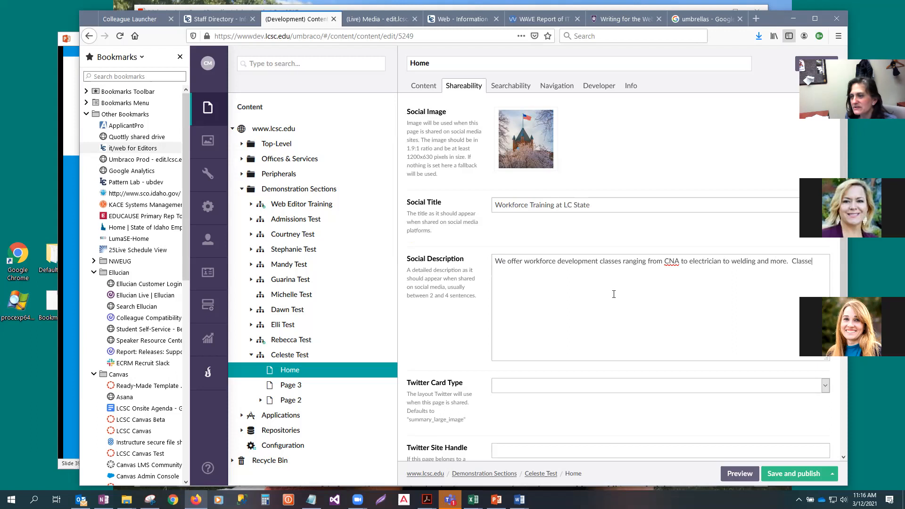
pyautogui.write('s co')
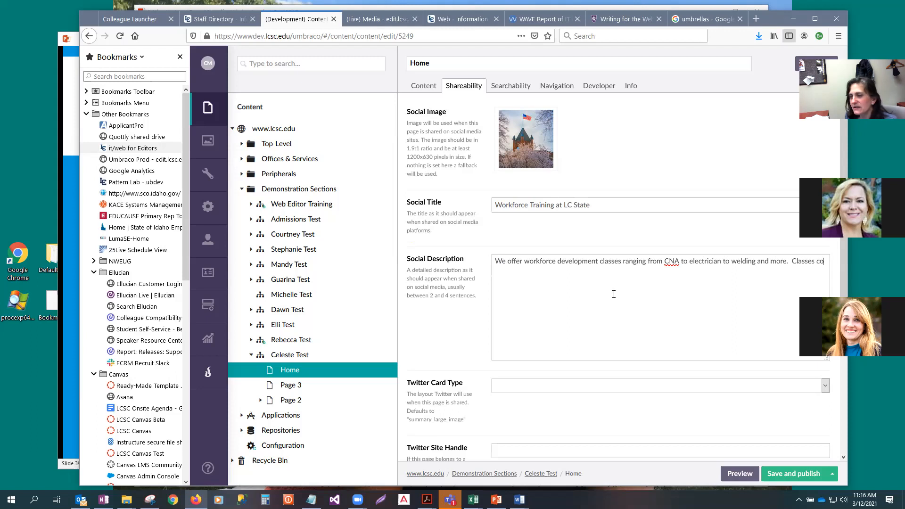
pyautogui.write('st from $5')
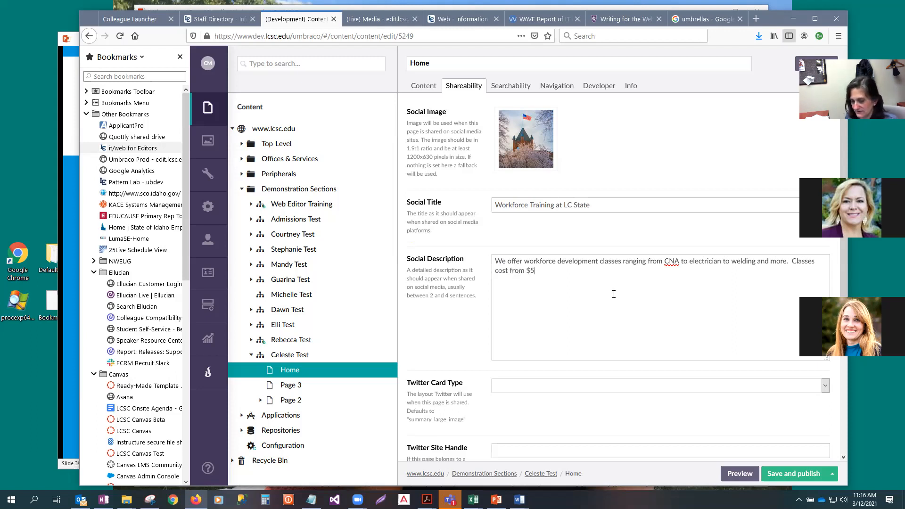
pyautogui.write('0-$500')
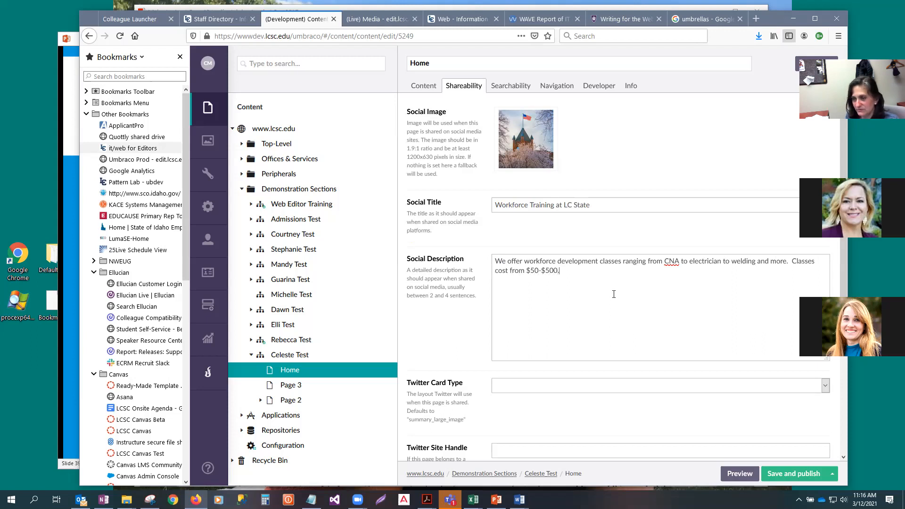
pyautogui.write(' and ')
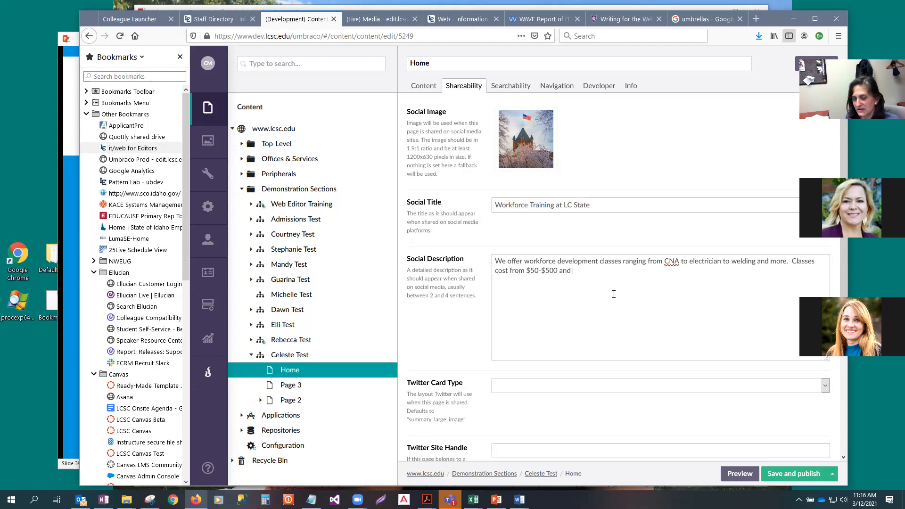
pyautogui.write('start every two weeks.')
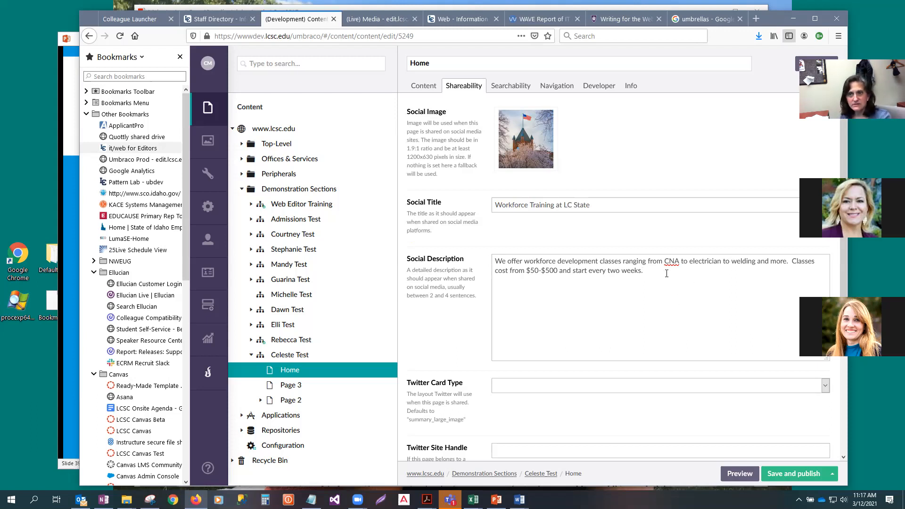
# Save the Home page's social sharing settings and open its Searchability settings
pyautogui.scroll(-3, 577, 305)
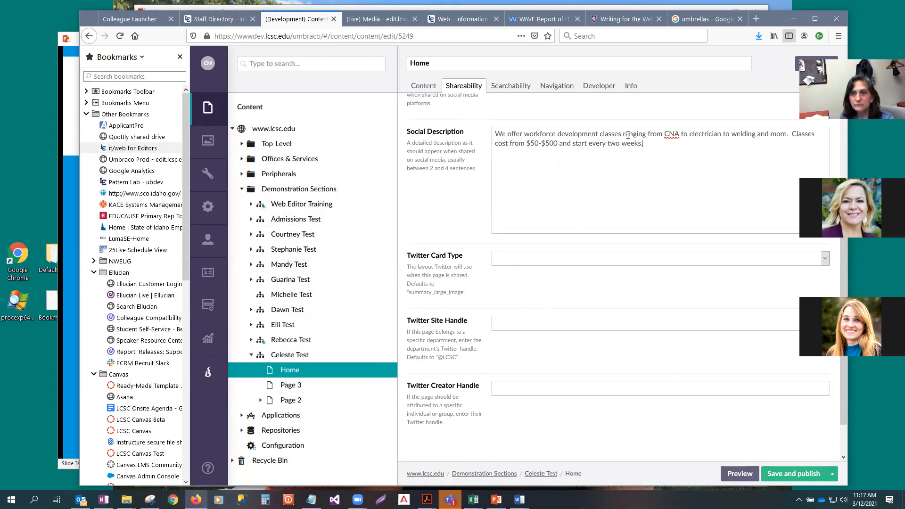
pyautogui.scroll(3, 560, 166)
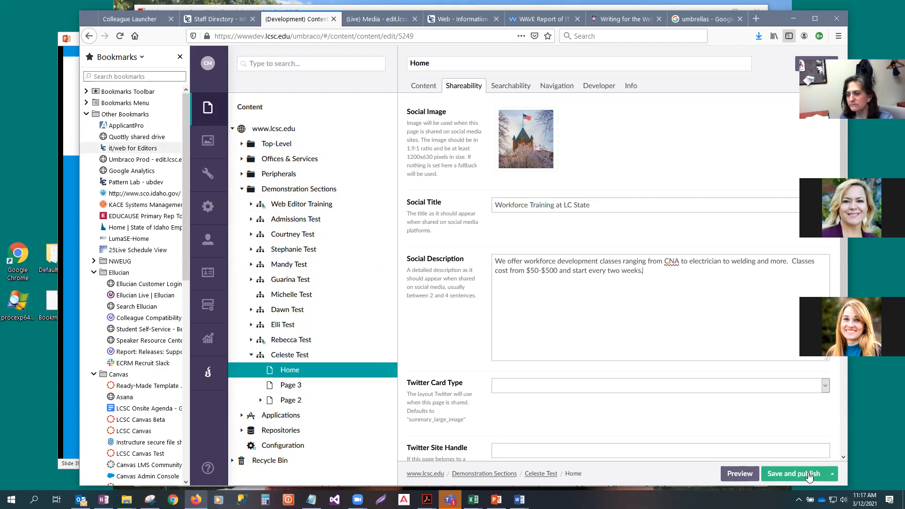
pyautogui.click(832, 474)
pyautogui.click(777, 420)
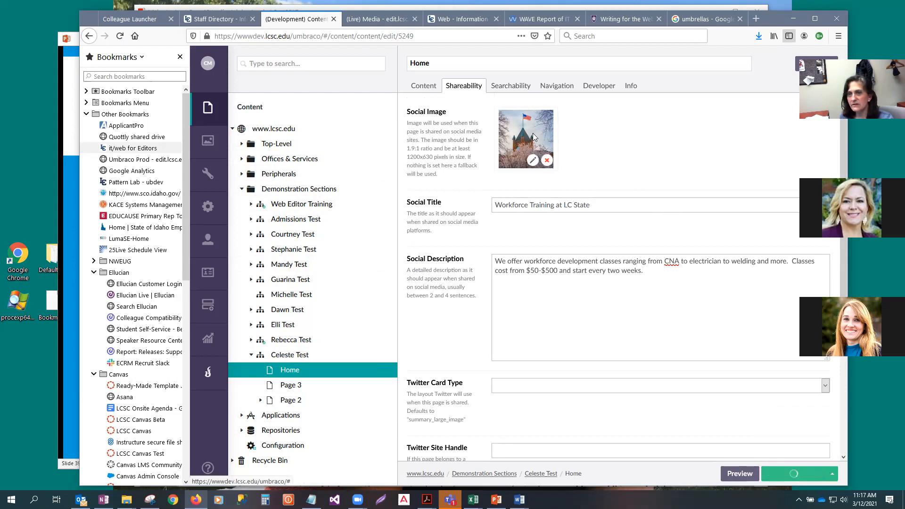
pyautogui.click(517, 90)
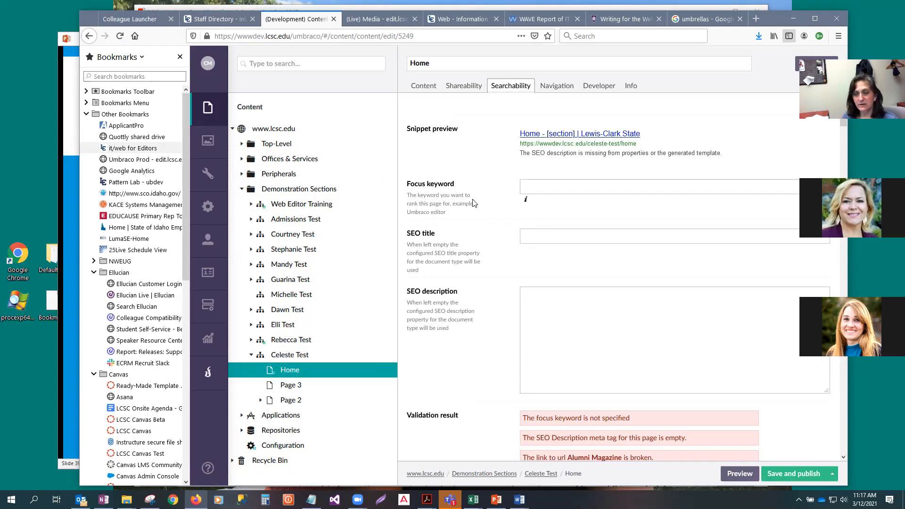
pyautogui.click(560, 313)
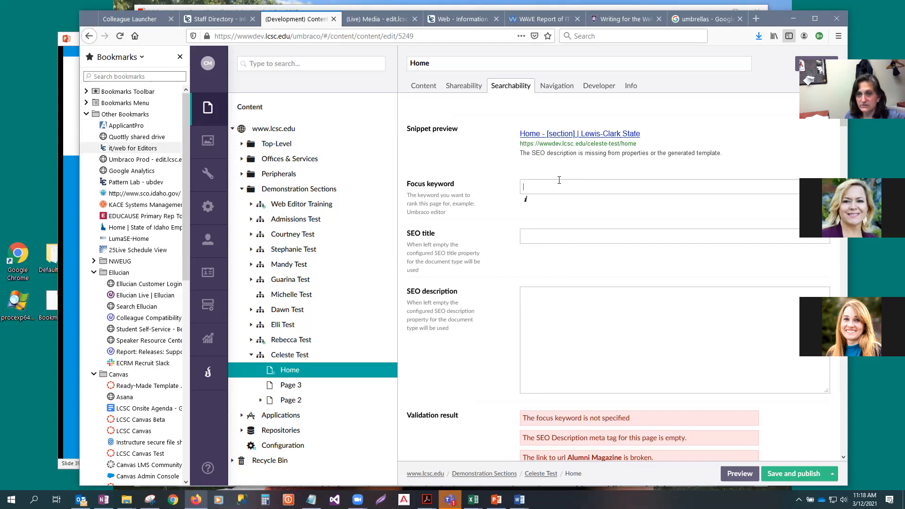
pyautogui.write('workforce')
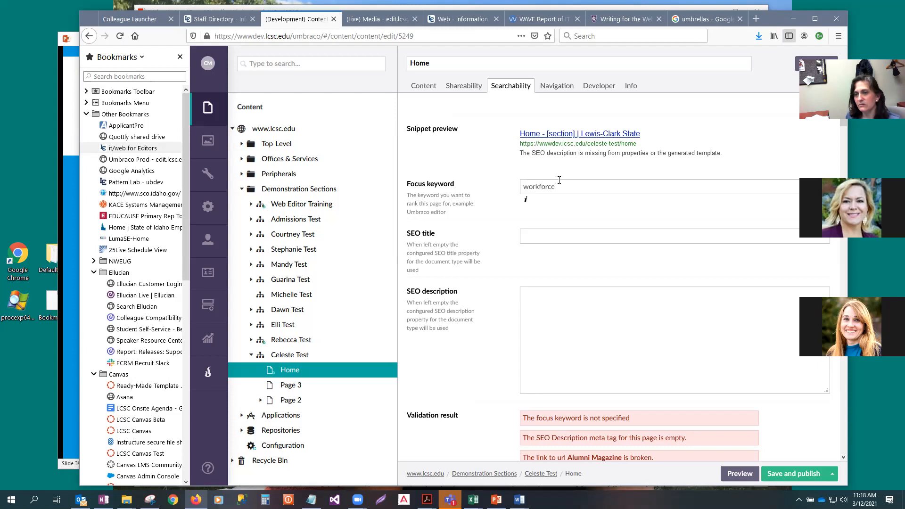
pyautogui.press('BackSpace')
pyautogui.press('BackSpace')
pyautogui.press('BackSpace')
pyautogui.press('BackSpace')
pyautogui.press('BackSpace')
pyautogui.press('BackSpace')
pyautogui.press('BackSpace')
pyautogui.press('BackSpace')
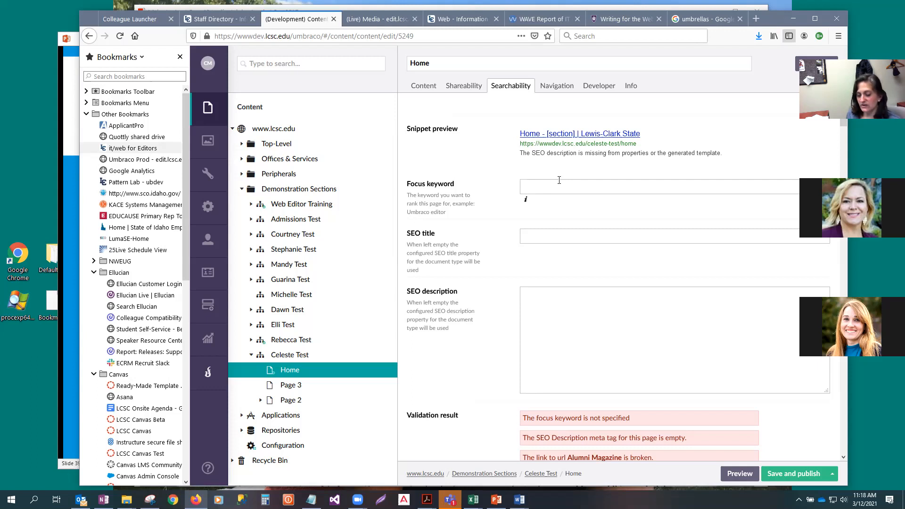
# Set the page's focus keyword to "career training"
pyautogui.click(560, 180)
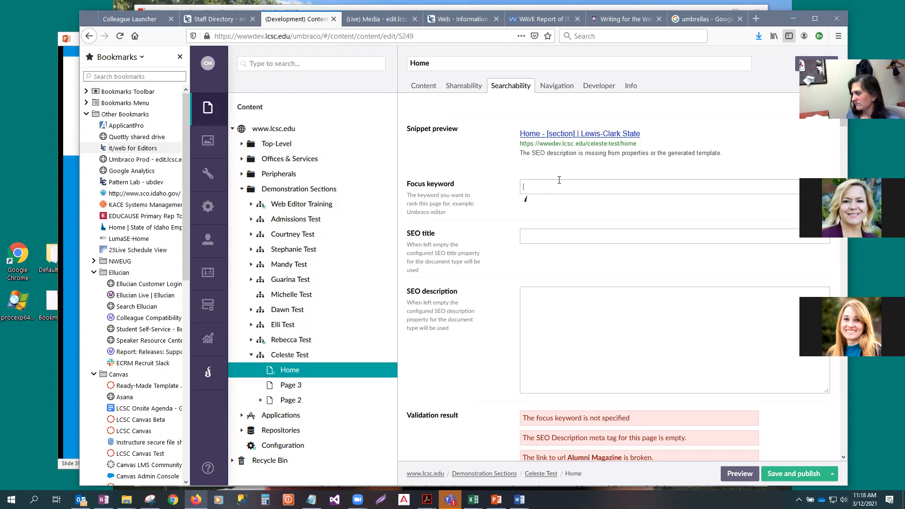
pyautogui.write('career')
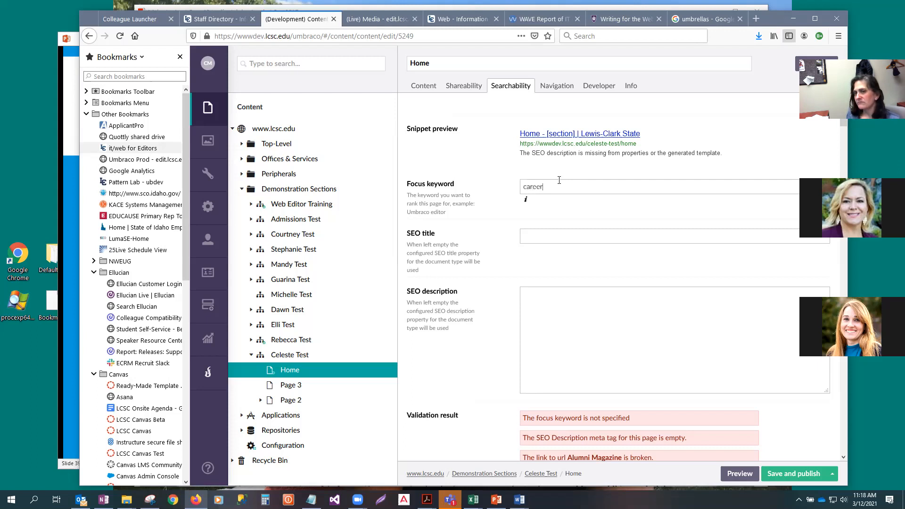
pyautogui.write(' training')
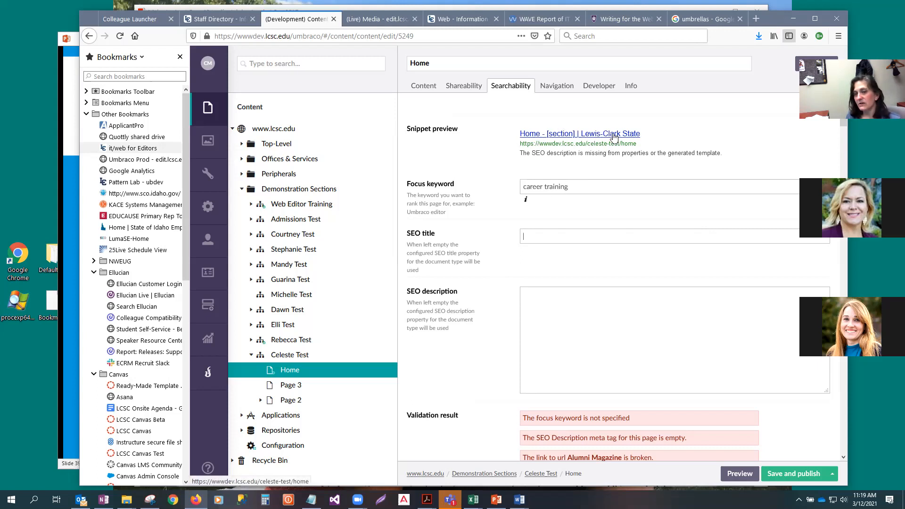
# Check the page's Social Title for reference and set the SEO title to "Career and Workforce Training"
pyautogui.click(461, 86)
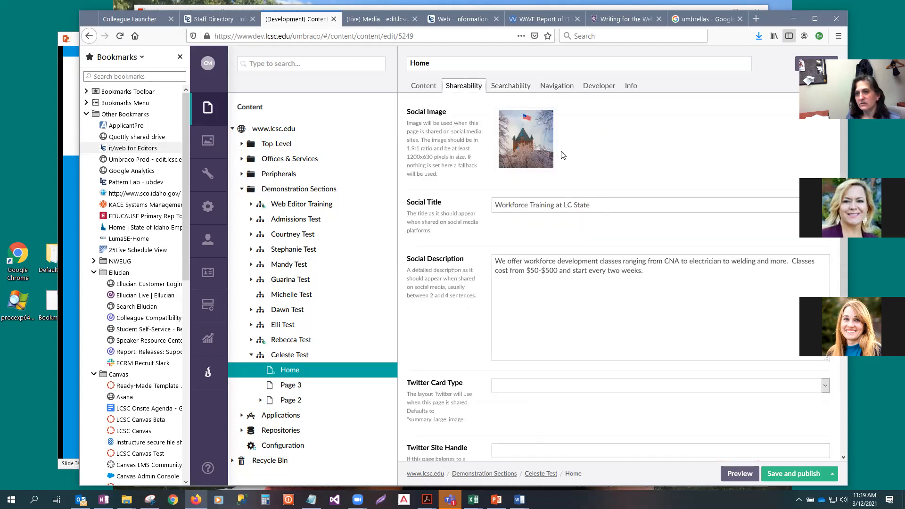
pyautogui.click(511, 87)
pyautogui.click(557, 230)
pyautogui.write('Career and Workforce Training')
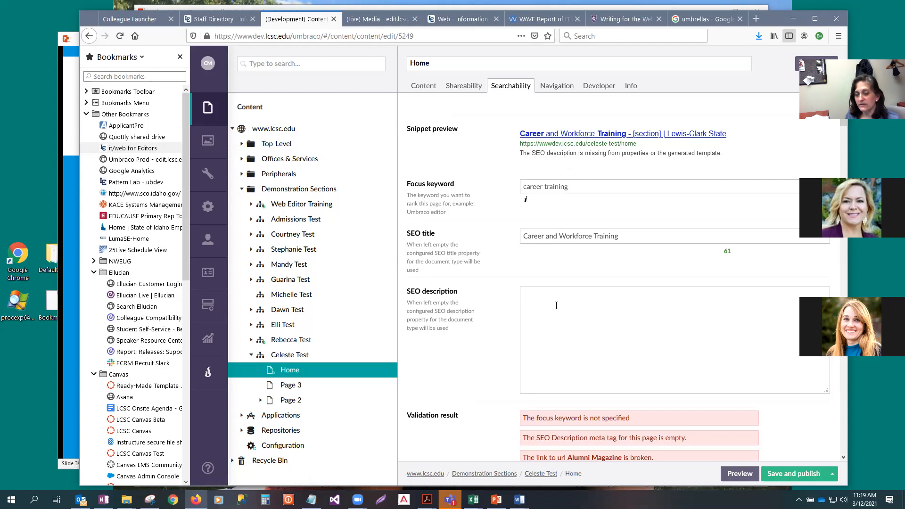
# Copy the full Social Description text into the SEO description
pyautogui.click(464, 85)
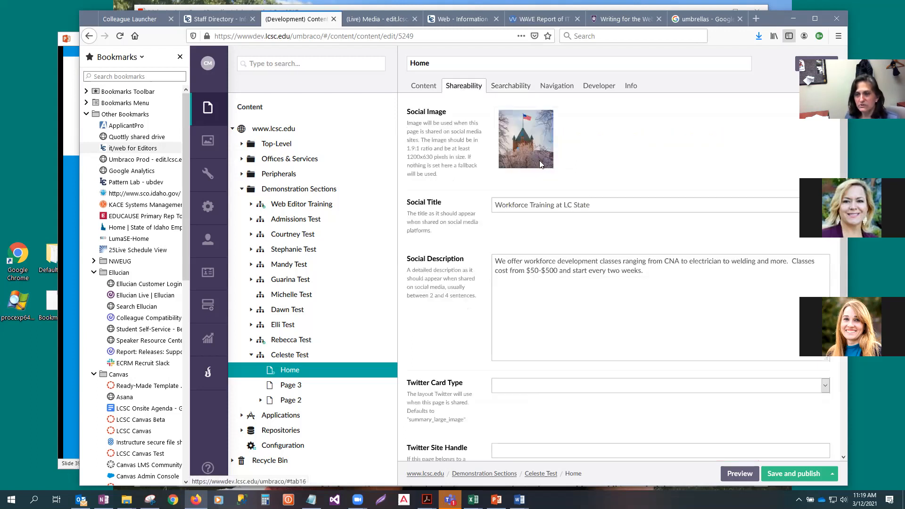
pyautogui.moveTo(645, 272); pyautogui.dragTo(495, 260)
pyautogui.hotkey('ctrl', 'c')
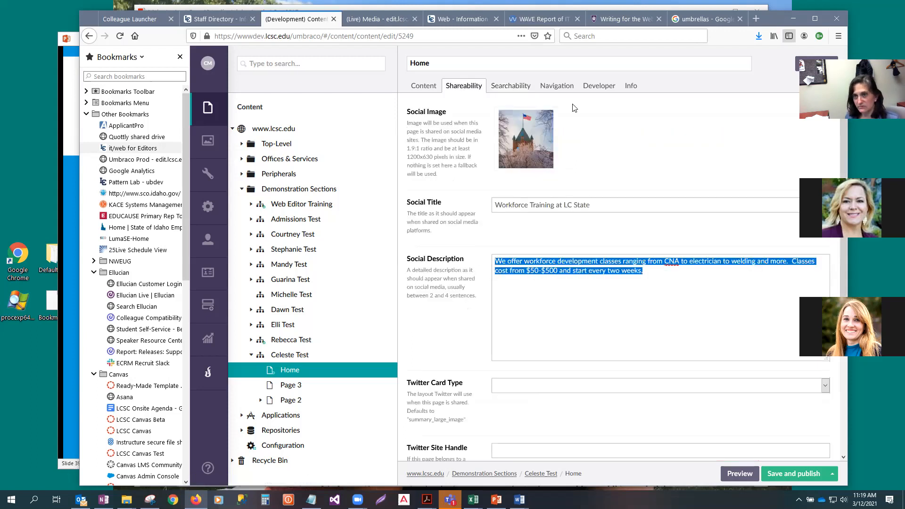
pyautogui.click(511, 85)
pyautogui.hotkey('ctrl', 'v')
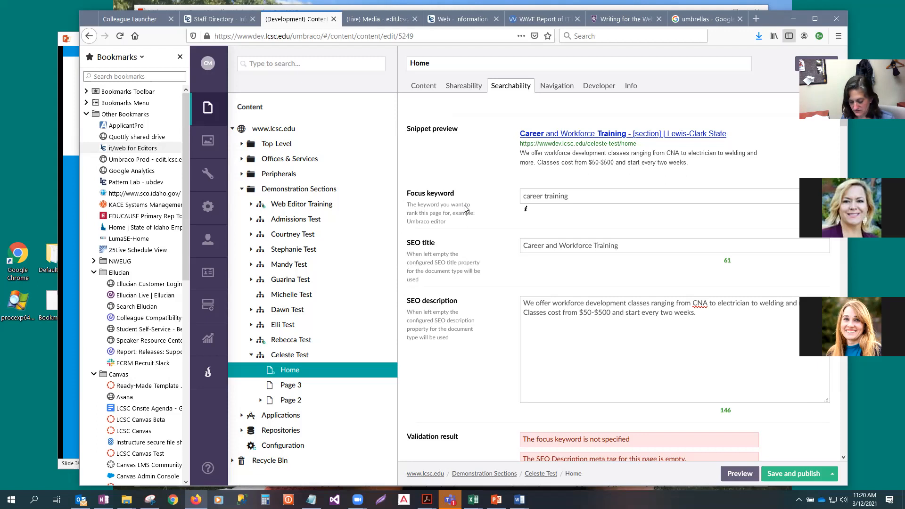
# Save and publish the Home page, and review the SEO validation results below the SEO description
pyautogui.scroll(-5, 502, 325)
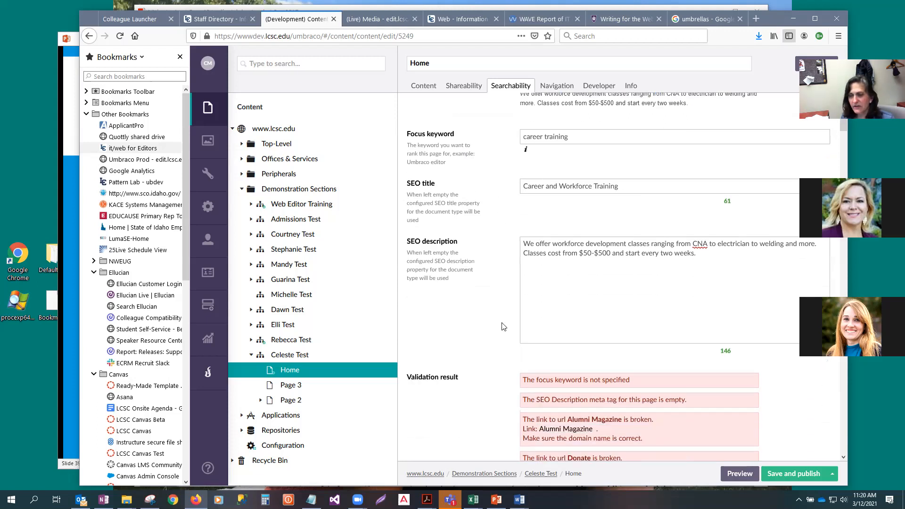
pyautogui.scroll(-9, 502, 326)
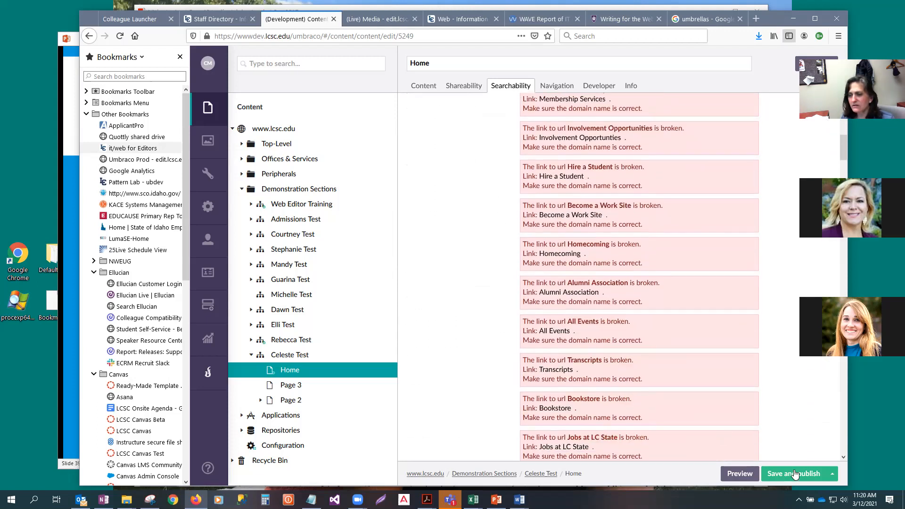
pyautogui.click(801, 477)
pyautogui.scroll(6, 784, 282)
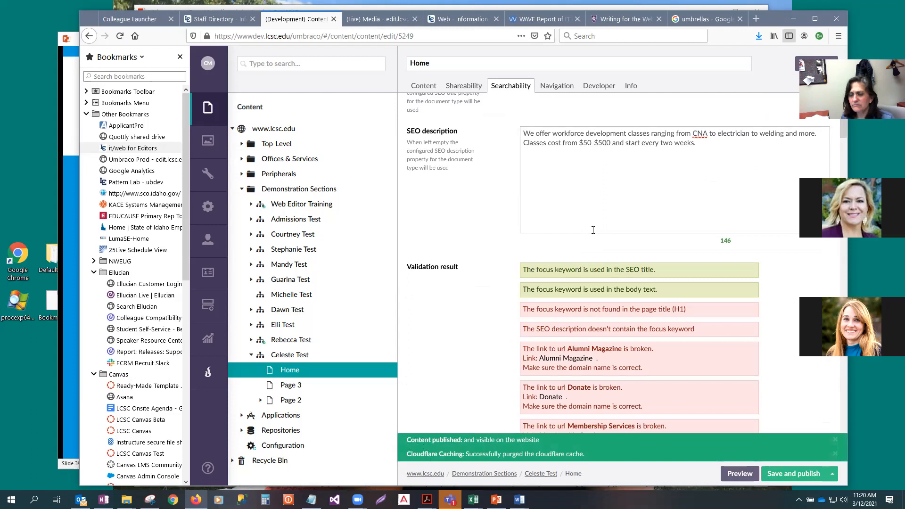
# Compare the Home page's focus keyword with the wording of its SEO description
pyautogui.scroll(4, 593, 231)
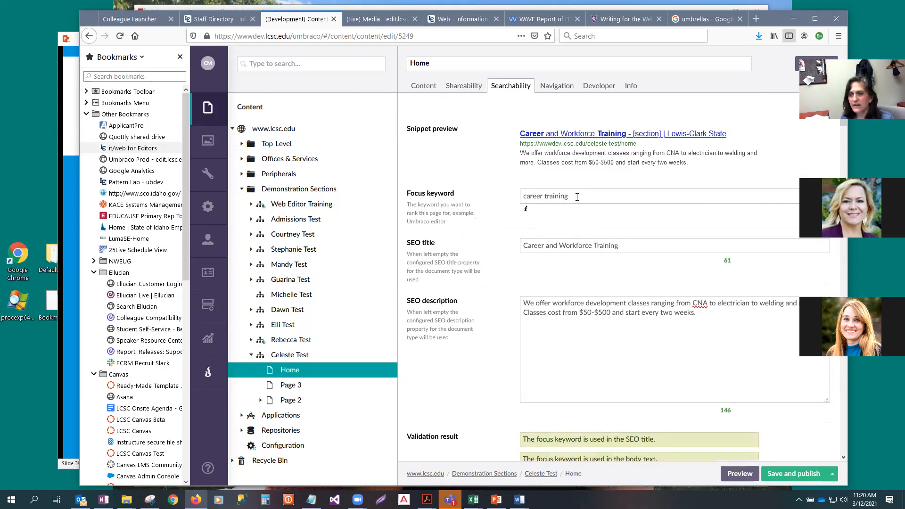
pyautogui.moveTo(581, 198); pyautogui.dragTo(519, 197)
pyautogui.moveTo(707, 314); pyautogui.dragTo(519, 300)
pyautogui.click(501, 263)
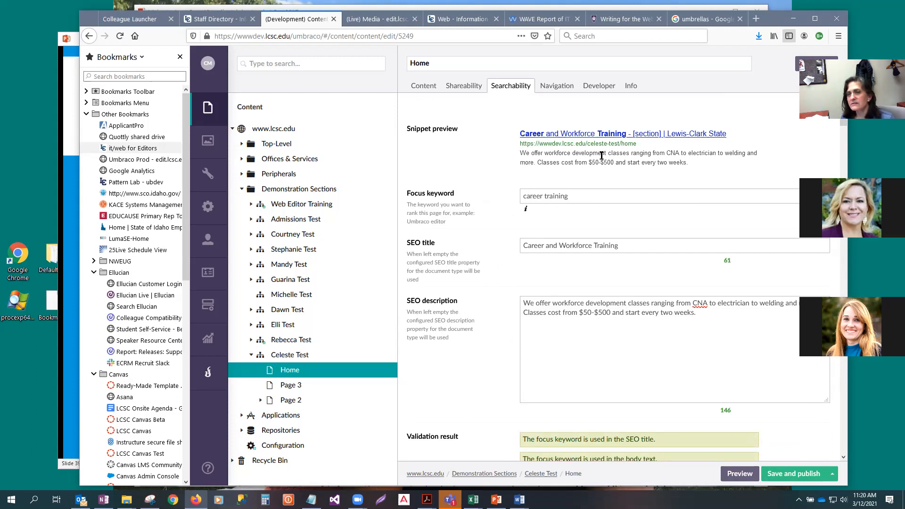
# Change "workforce" to "career and workforce" in the SEO description, save the page, and review the validation results
pyautogui.click(585, 303)
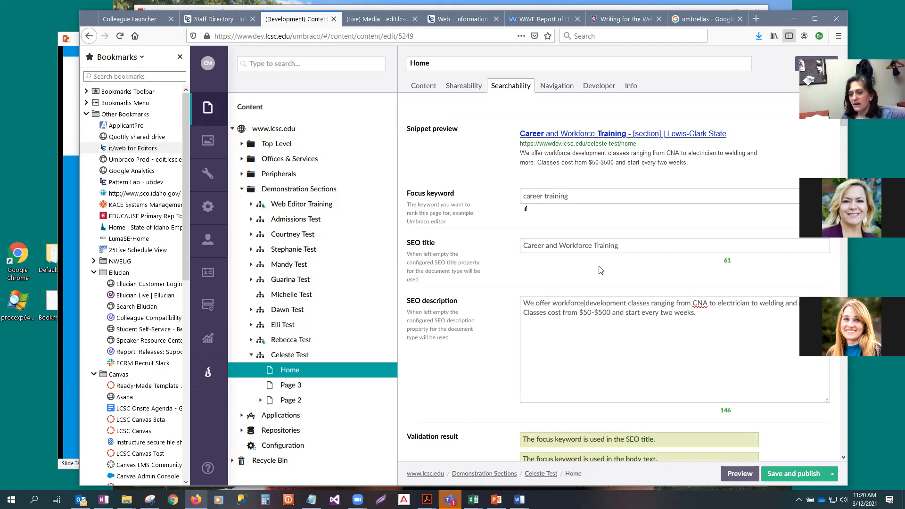
pyautogui.press('BackSpace')
pyautogui.press('BackSpace')
pyautogui.press('BackSpace')
pyautogui.press('BackSpace')
pyautogui.press('BackSpace')
pyautogui.press('BackSpace')
pyautogui.press('BackSpace')
pyautogui.press('BackSpace')
pyautogui.press('BackSpace')
pyautogui.write('career and workforce')
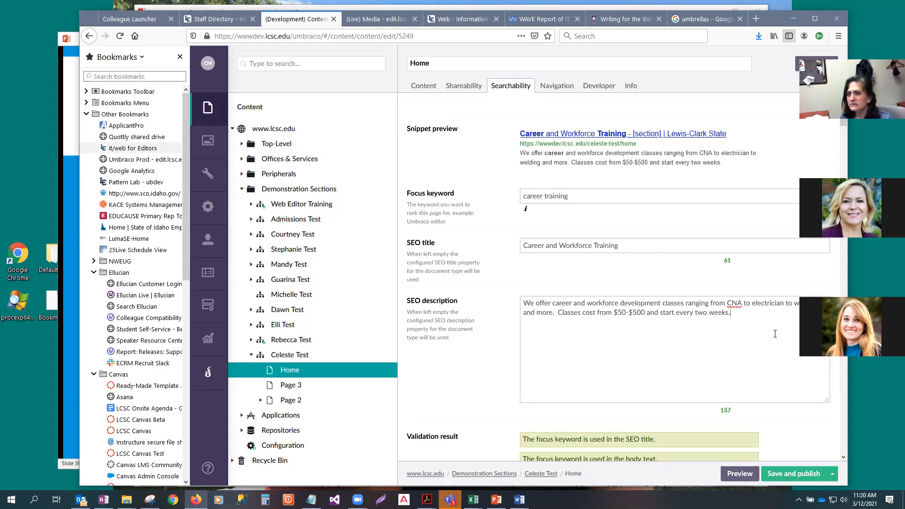
pyautogui.scroll(-2, 685, 326)
pyautogui.hotkey('ctrl', 's')
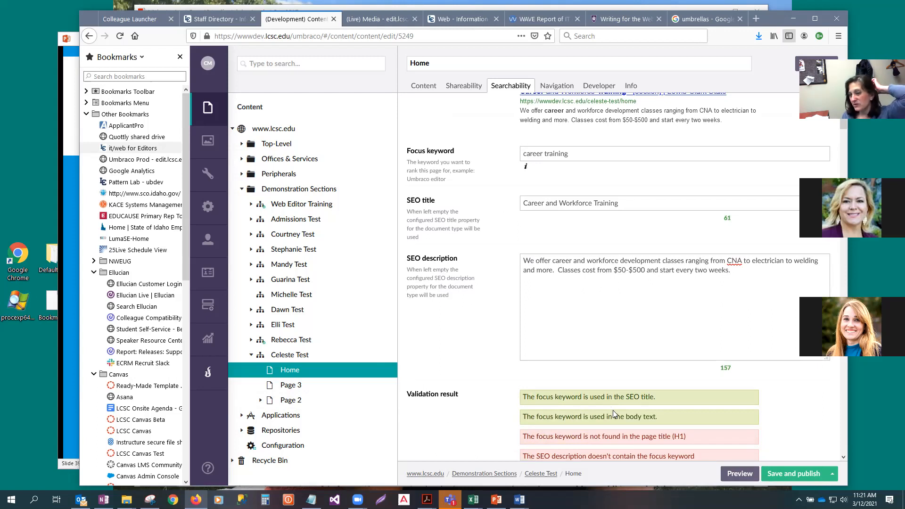
pyautogui.scroll(2, 689, 227)
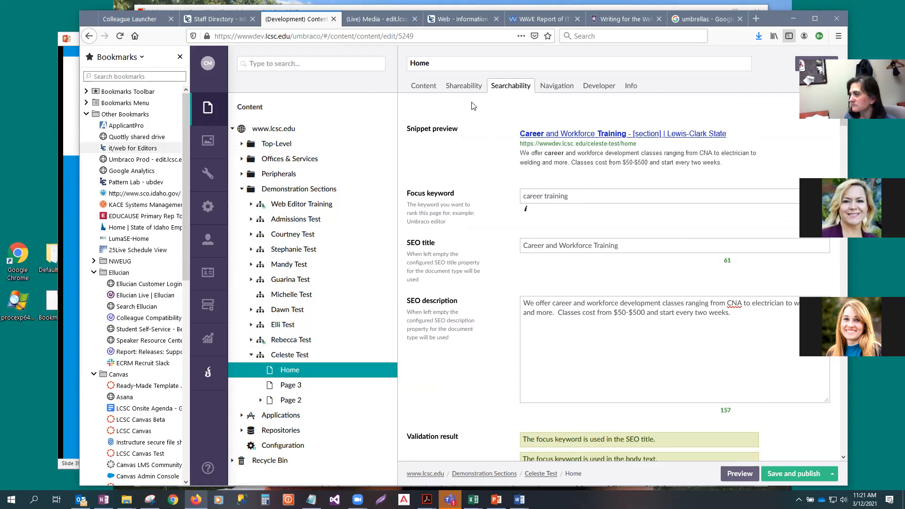
# Open the Workforce Training Home page in the live site's content and check its social sharing and search settings
pyautogui.click(370, 20)
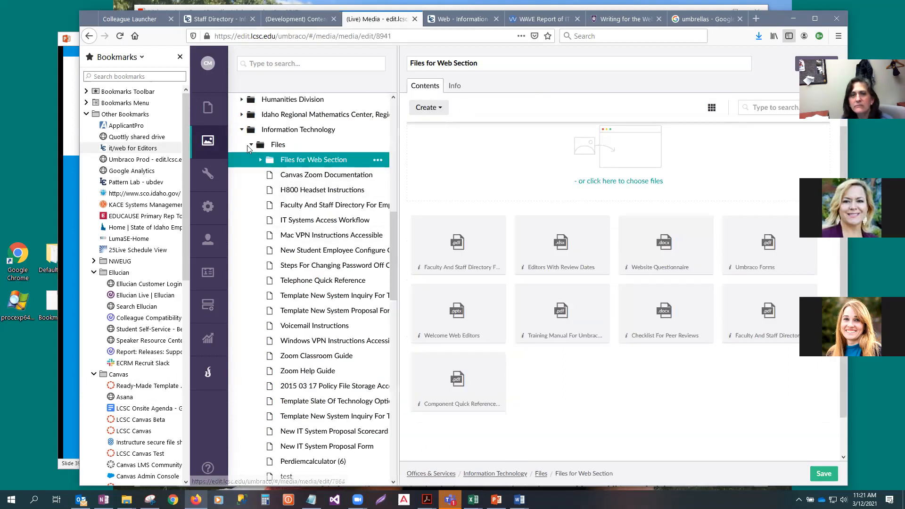
pyautogui.click(243, 131)
pyautogui.scroll(4, 253, 153)
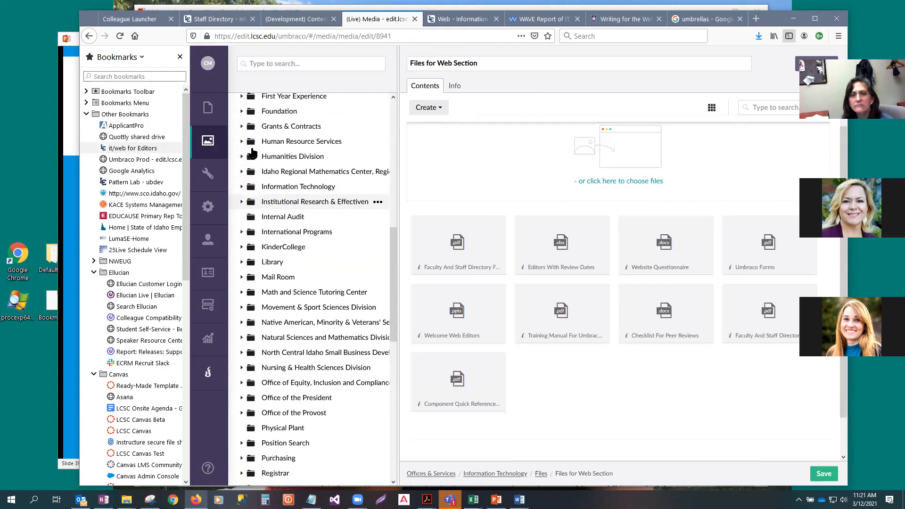
pyautogui.scroll(-10, 253, 154)
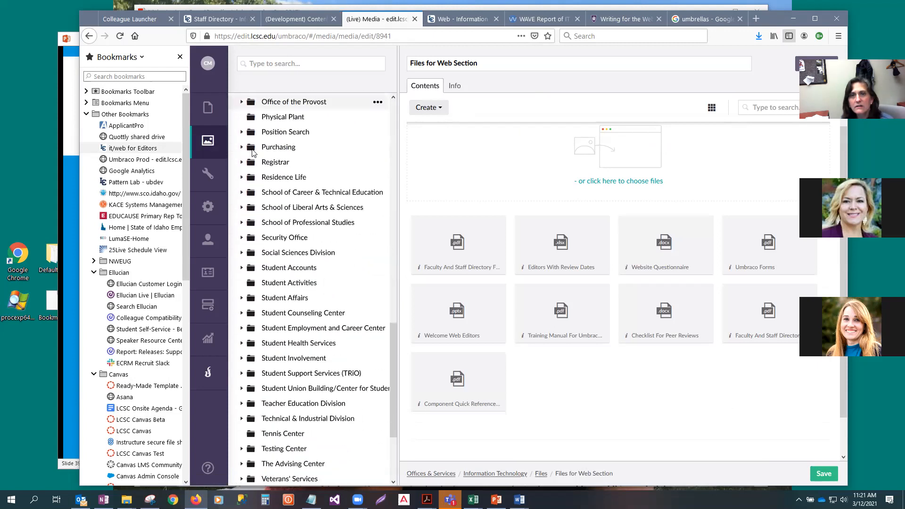
pyautogui.click(208, 108)
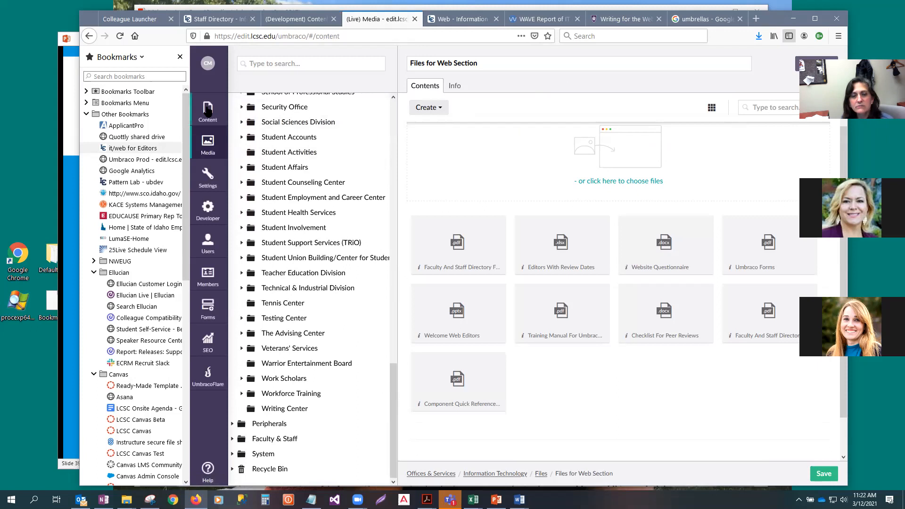
pyautogui.scroll(-3, 261, 285)
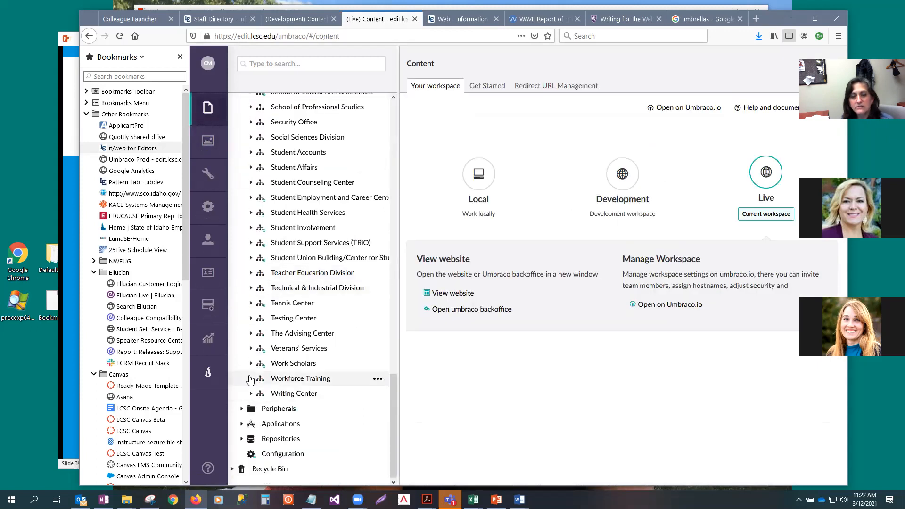
pyautogui.click(251, 379)
pyautogui.click(297, 394)
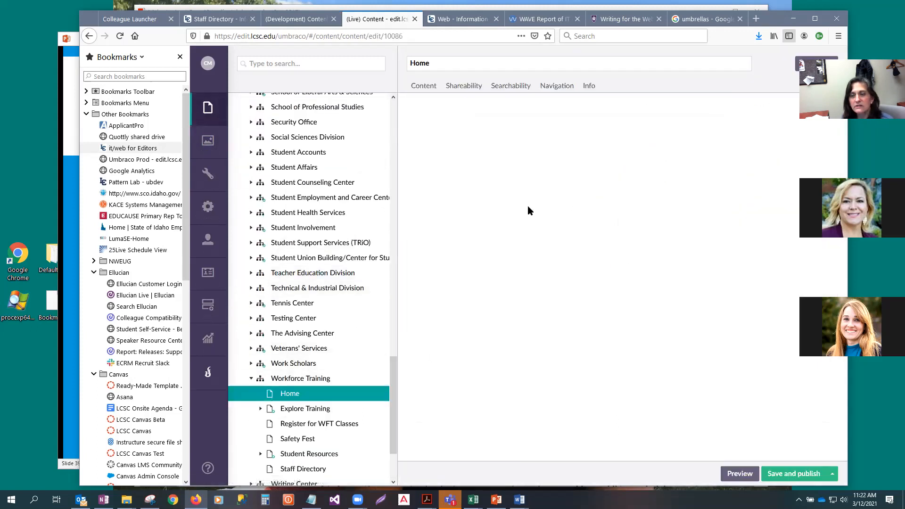
pyautogui.click(465, 86)
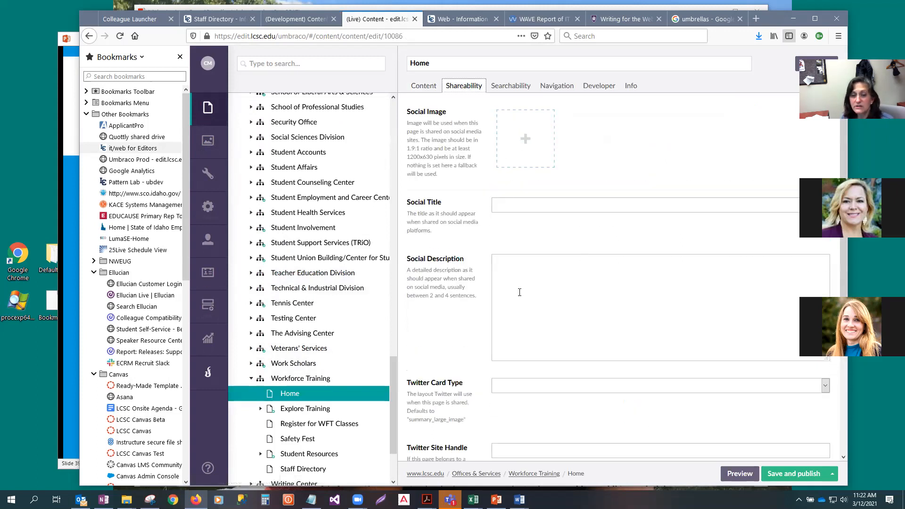
pyautogui.click(510, 86)
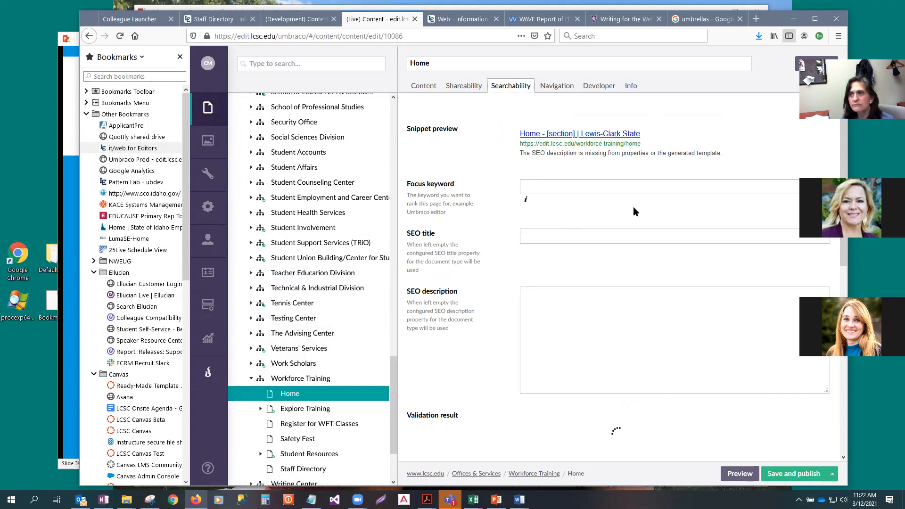
# Search the web for "workforce training" in a new browser tab and look through the result titles and descriptions
pyautogui.click(756, 19)
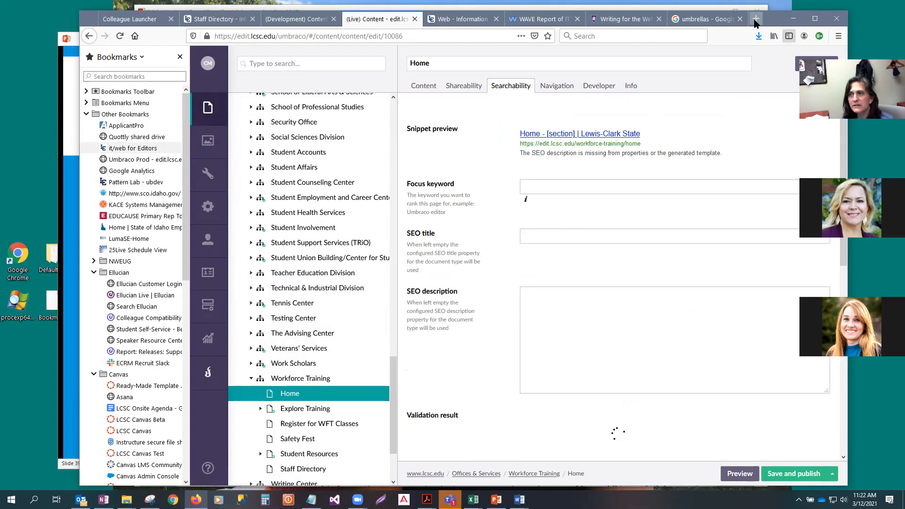
pyautogui.click(282, 37)
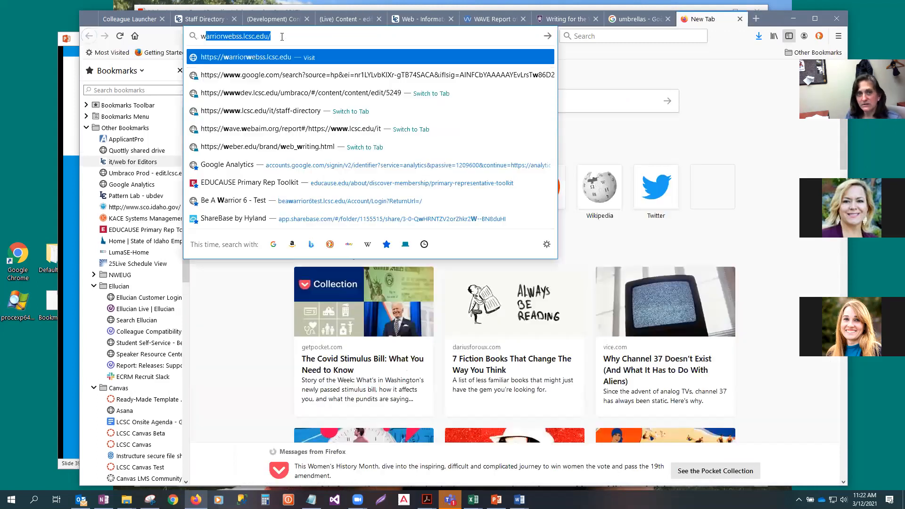
pyautogui.write('workforce training')
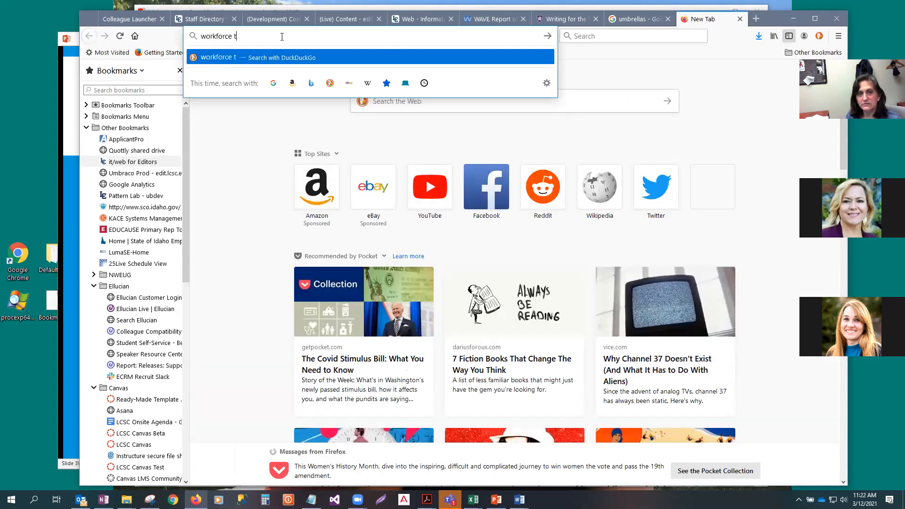
pyautogui.press('Return')
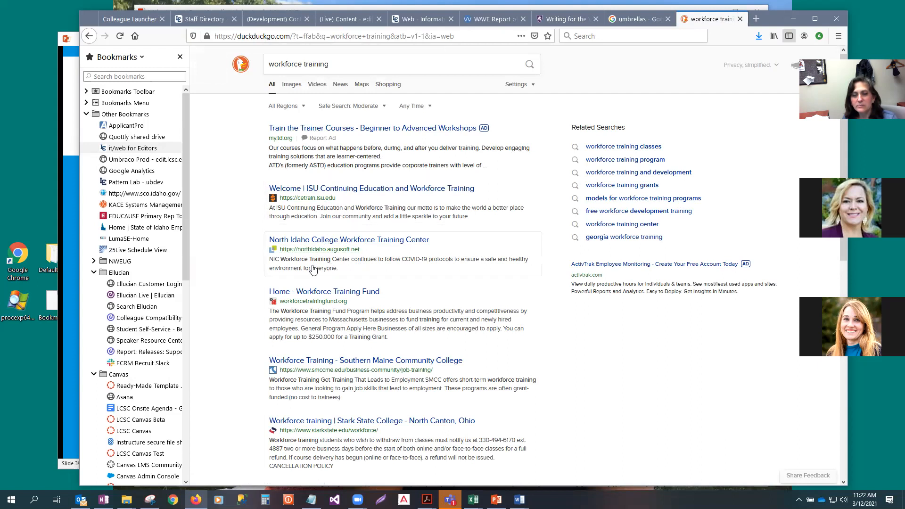
pyautogui.scroll(-3, 320, 339)
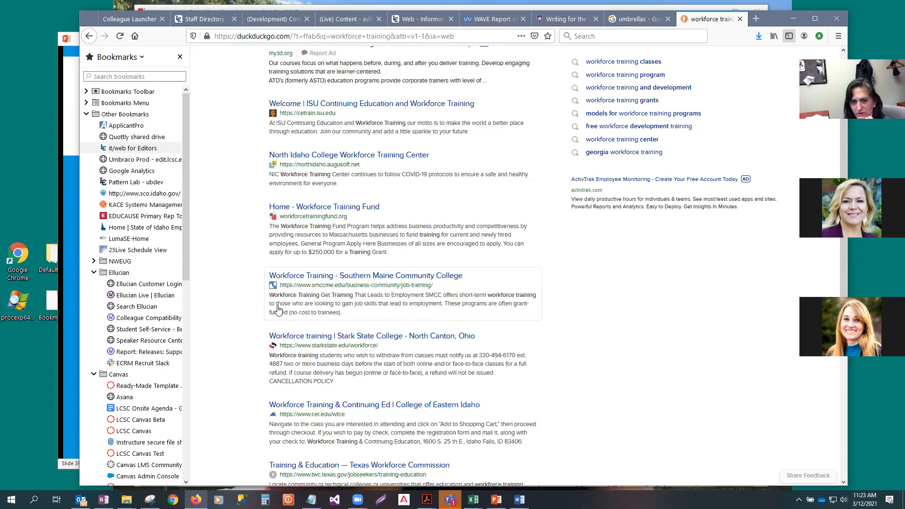
pyautogui.scroll(-1, 355, 319)
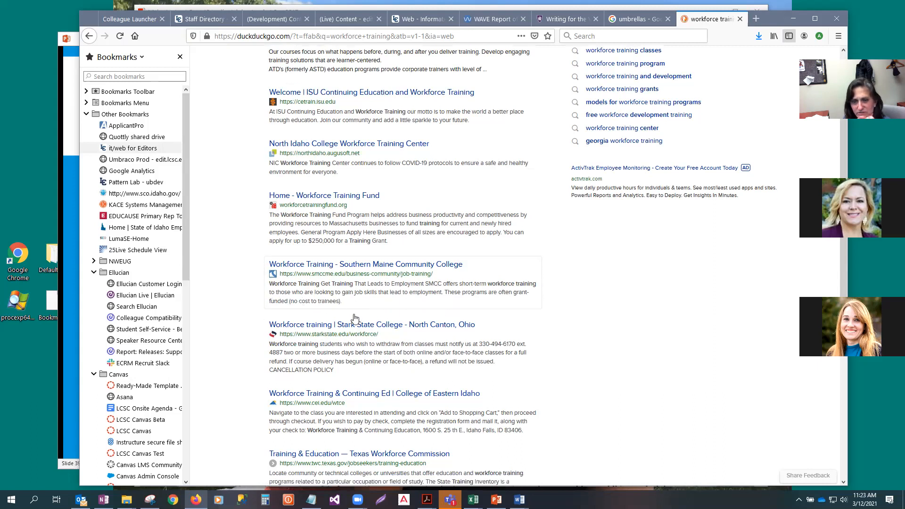
pyautogui.scroll(3, 384, 135)
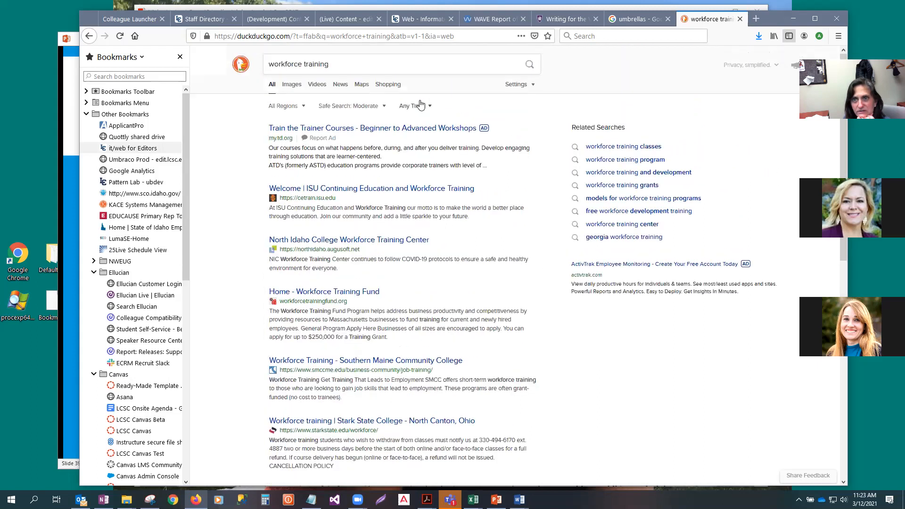
# Search the web for "international students" and look through the results
pyautogui.click(298, 63)
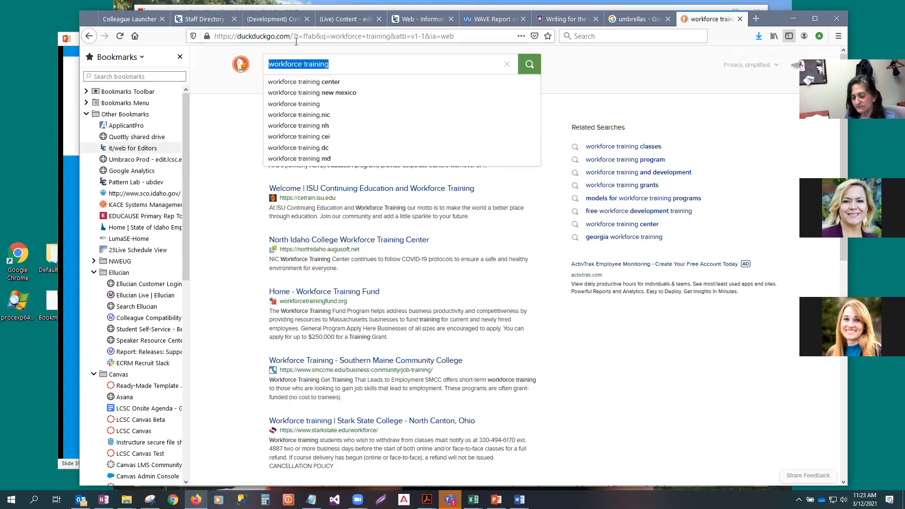
pyautogui.write('internatai')
pyautogui.press('BackSpace')
pyautogui.press('BackSpace')
pyautogui.write('ional students')
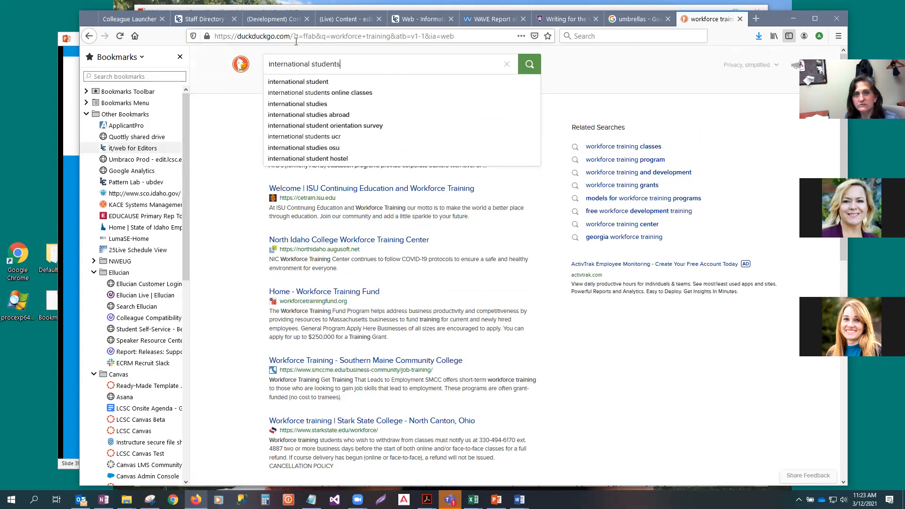
pyautogui.press('Return')
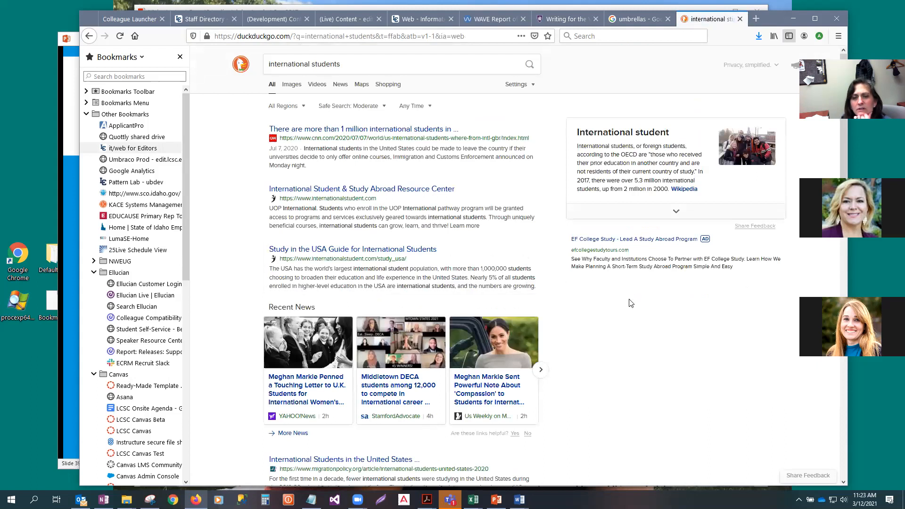
pyautogui.scroll(-3, 626, 301)
pyautogui.scroll(-4, 626, 306)
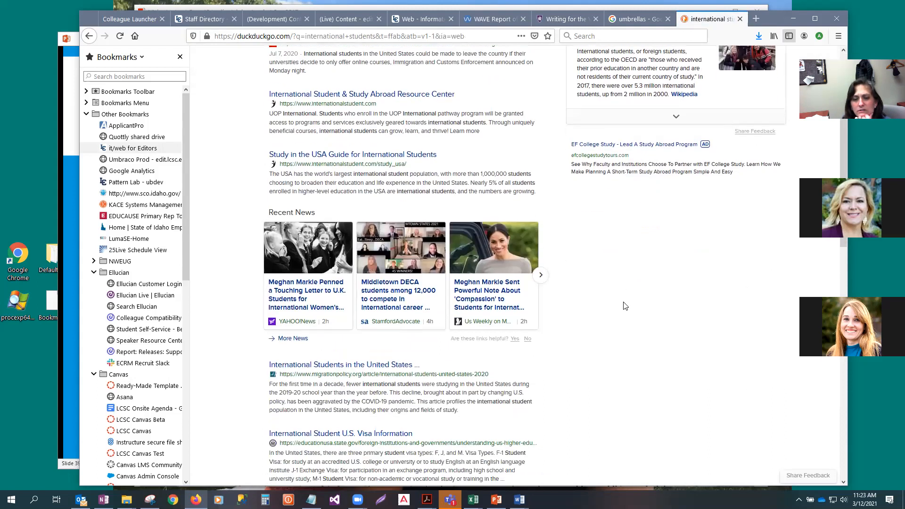
pyautogui.scroll(-3, 624, 305)
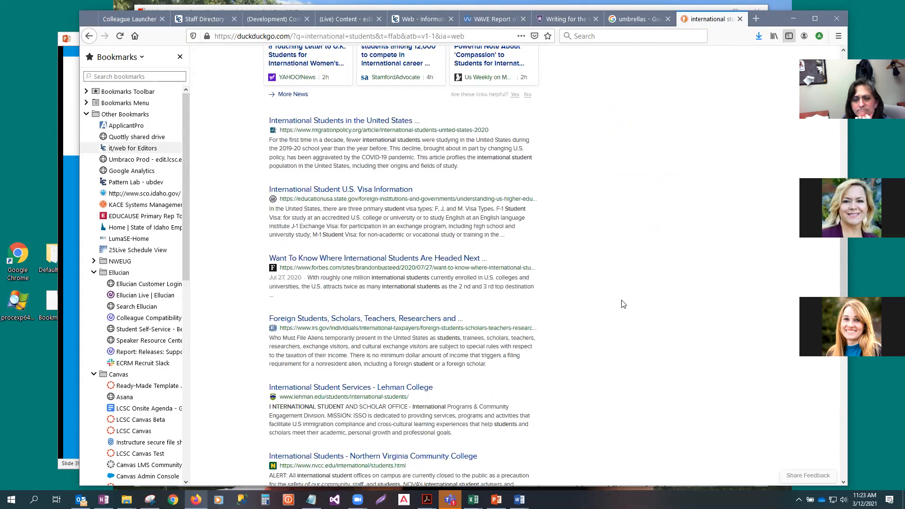
pyautogui.scroll(9, 624, 304)
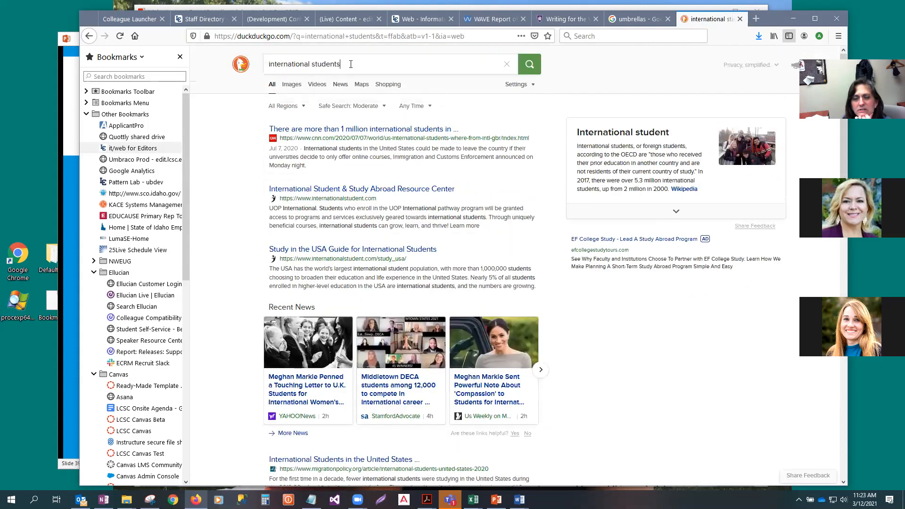
# Change the web search to "international education" and examine the listed result titles and descriptions
pyautogui.click(350, 64)
pyautogui.press('BackSpace')
pyautogui.press('BackSpace')
pyautogui.press('BackSpace')
pyautogui.press('BackSpace')
pyautogui.press('BackSpace')
pyautogui.press('BackSpace')
pyautogui.press('BackSpace')
pyautogui.press('BackSpace')
pyautogui.write('education')
pyautogui.press('Return')
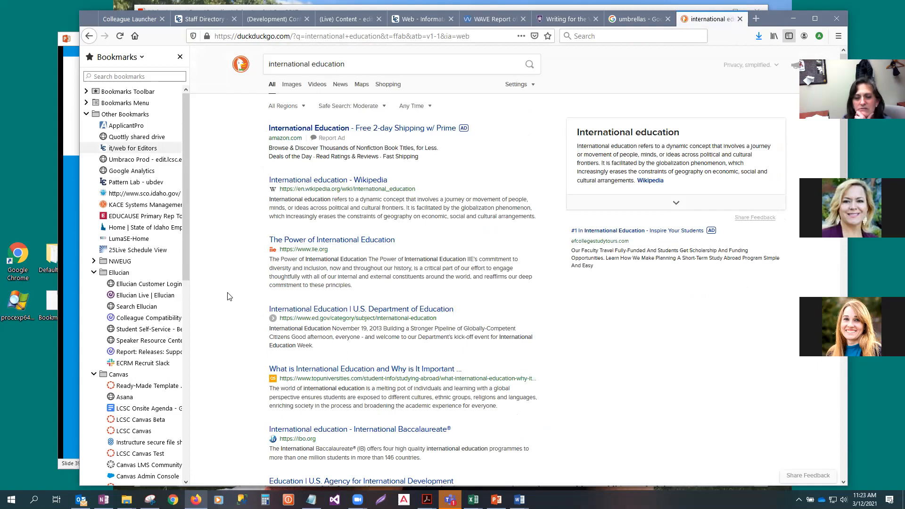
pyautogui.scroll(-3, 229, 296)
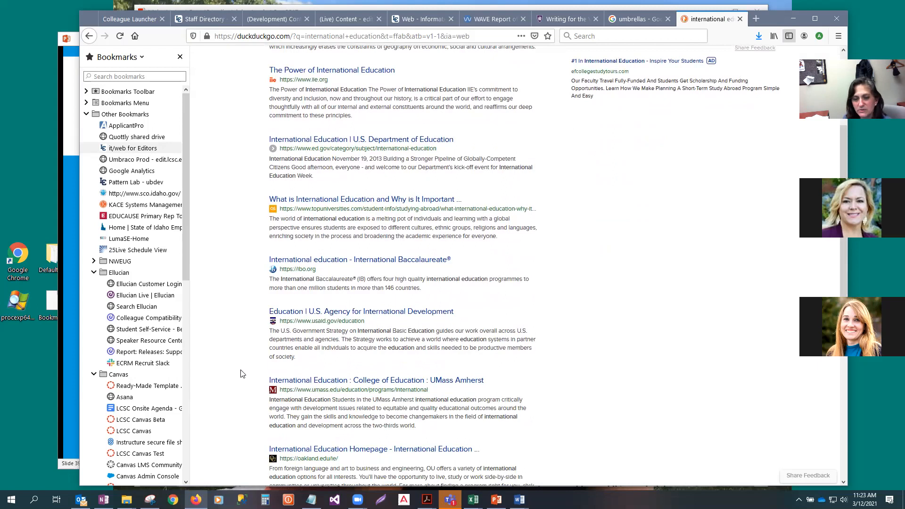
pyautogui.scroll(-2, 240, 349)
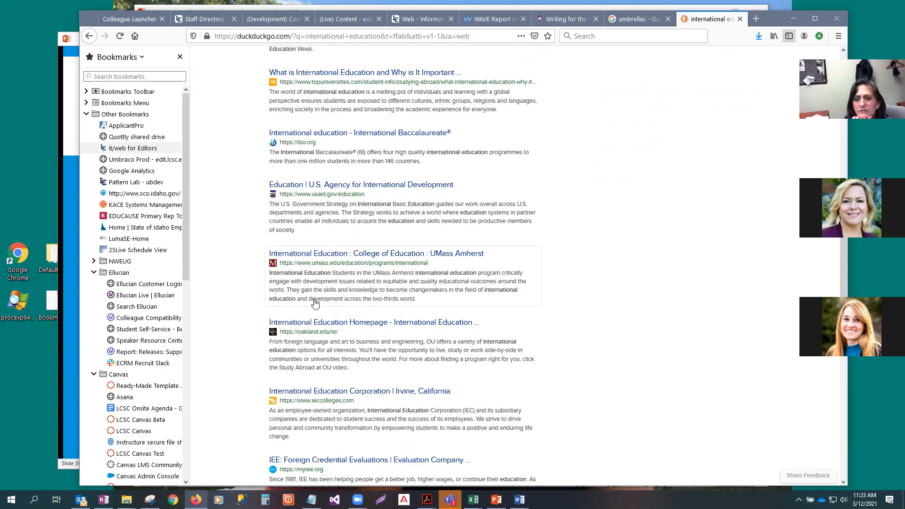
pyautogui.scroll(-1, 315, 304)
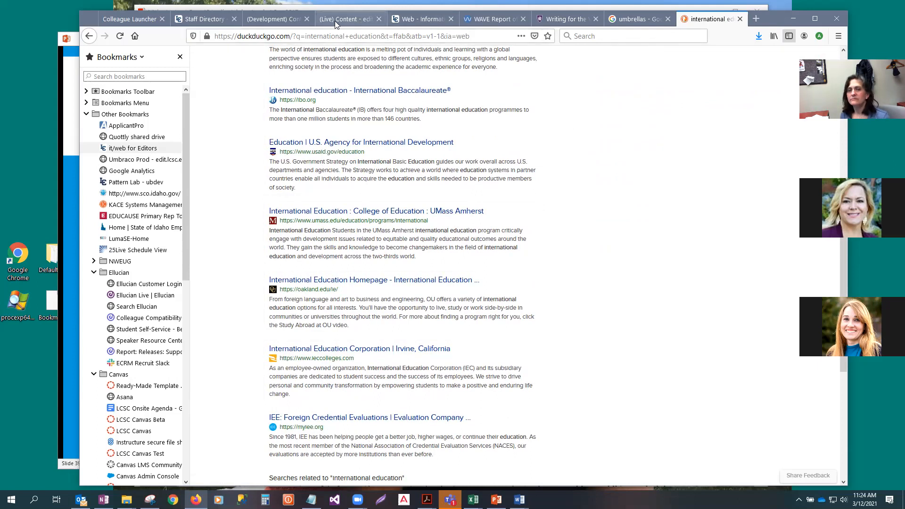
# Return to the live site's content and open the International Programs Home page
pyautogui.click(352, 20)
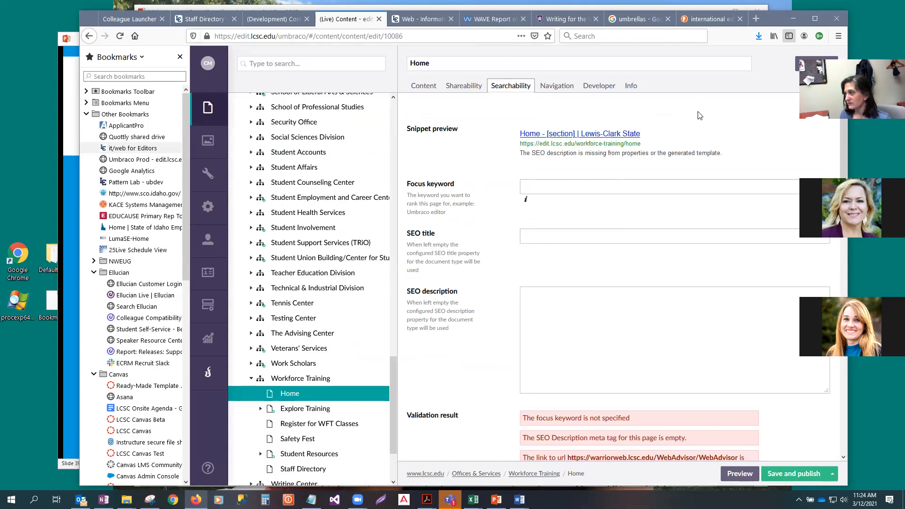
pyautogui.scroll(10, 260, 179)
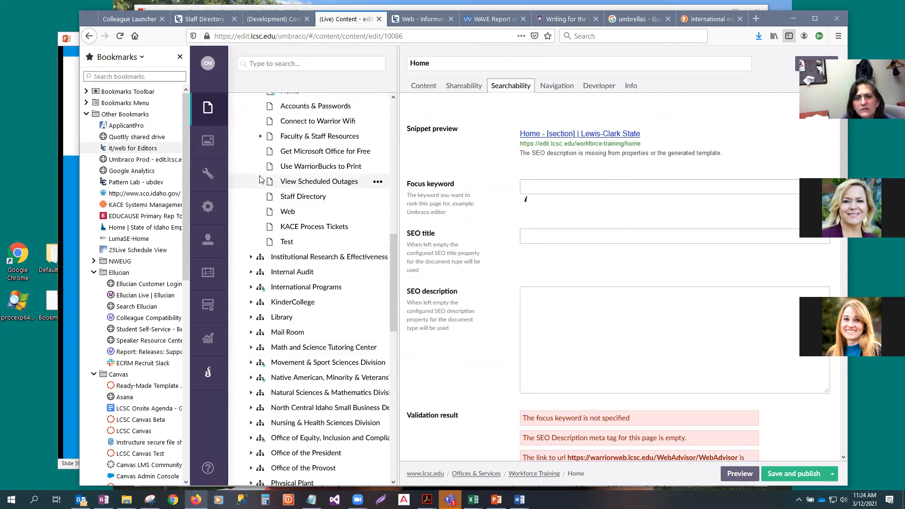
pyautogui.click(253, 288)
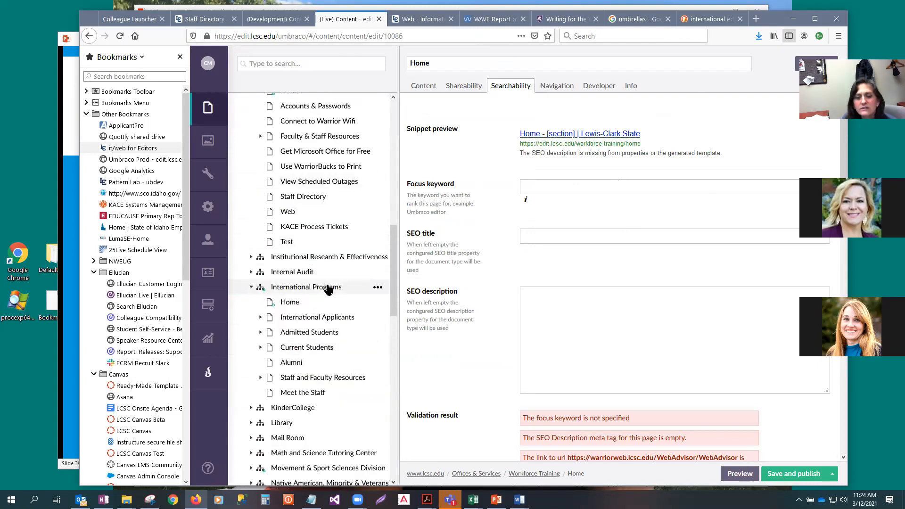
pyautogui.click(290, 305)
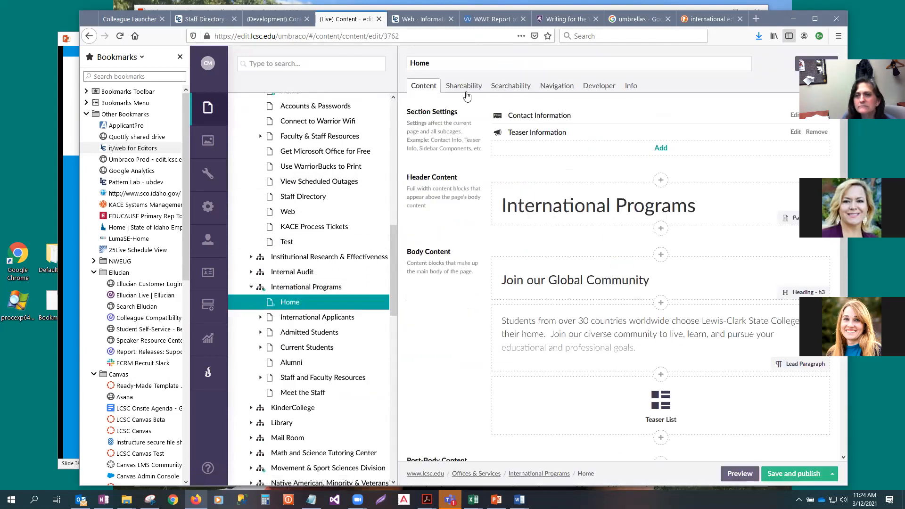
# Examine the International Programs Home page's social image, title and description, and open its search optimization settings
pyautogui.click(465, 89)
pyautogui.moveTo(543, 150)
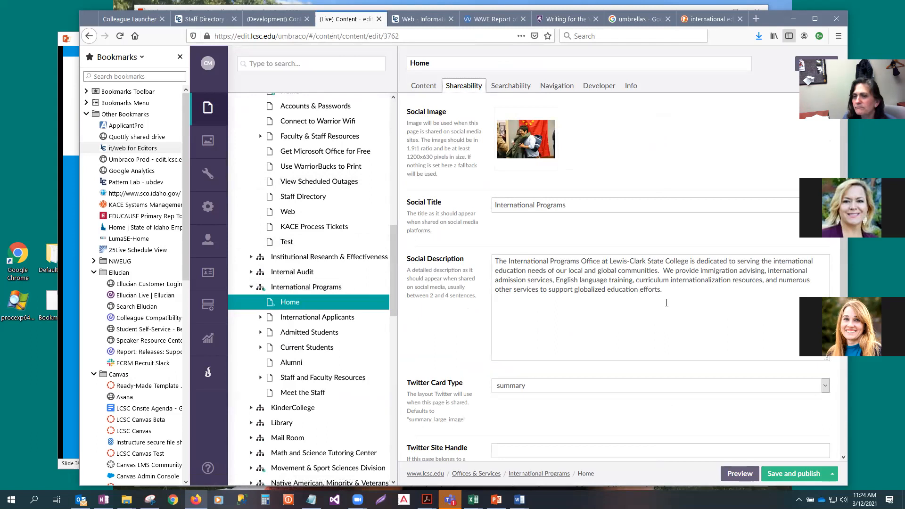
pyautogui.scroll(-2, 666, 302)
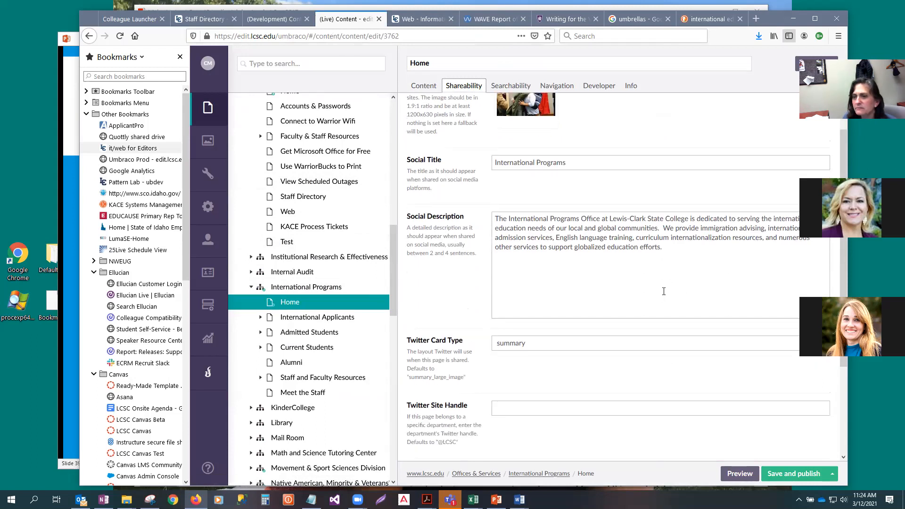
pyautogui.scroll(2, 535, 242)
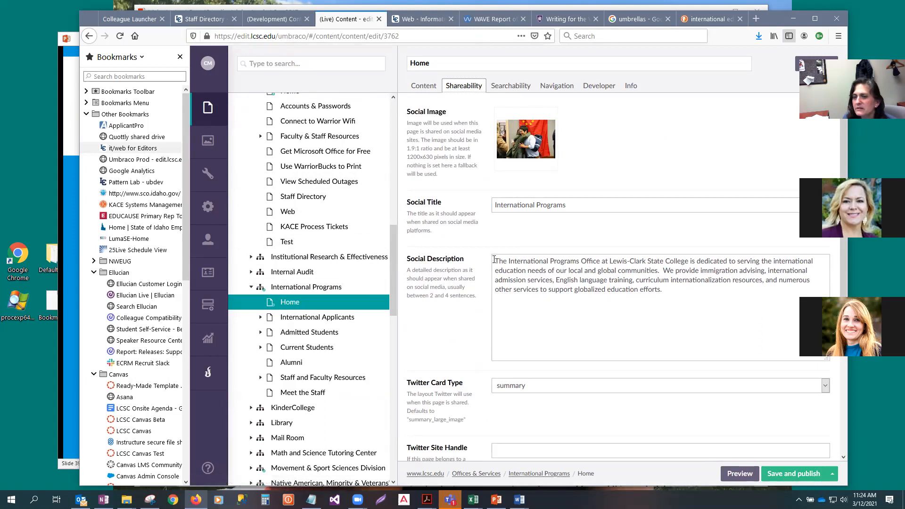
pyautogui.moveTo(494, 261); pyautogui.dragTo(689, 273)
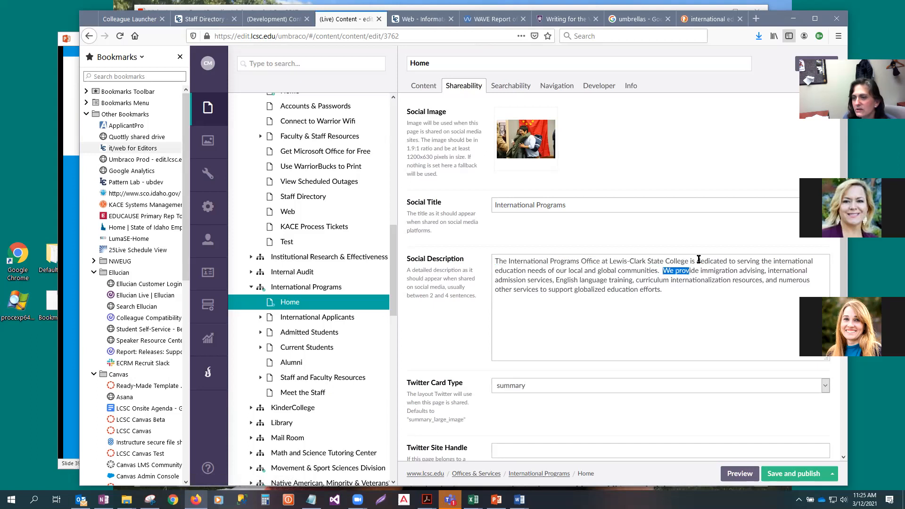
pyautogui.click(685, 261)
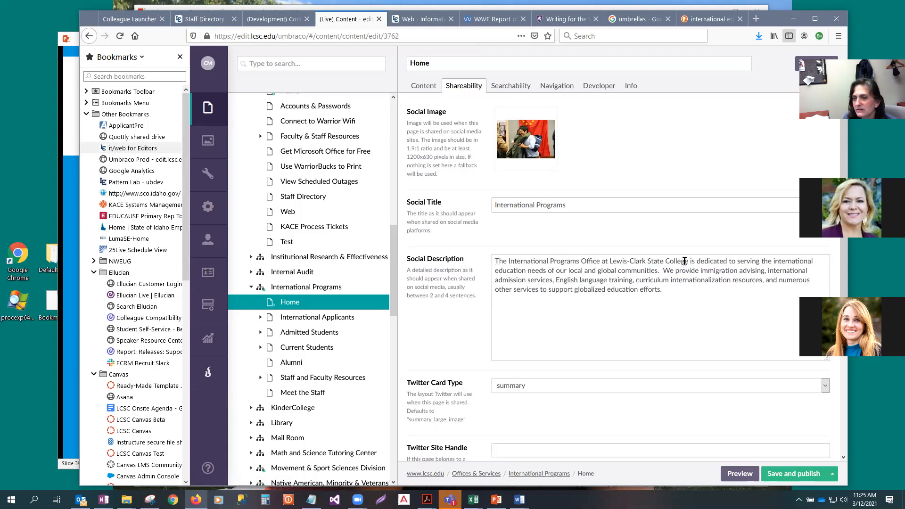
pyautogui.moveTo(685, 261); pyautogui.dragTo(704, 260)
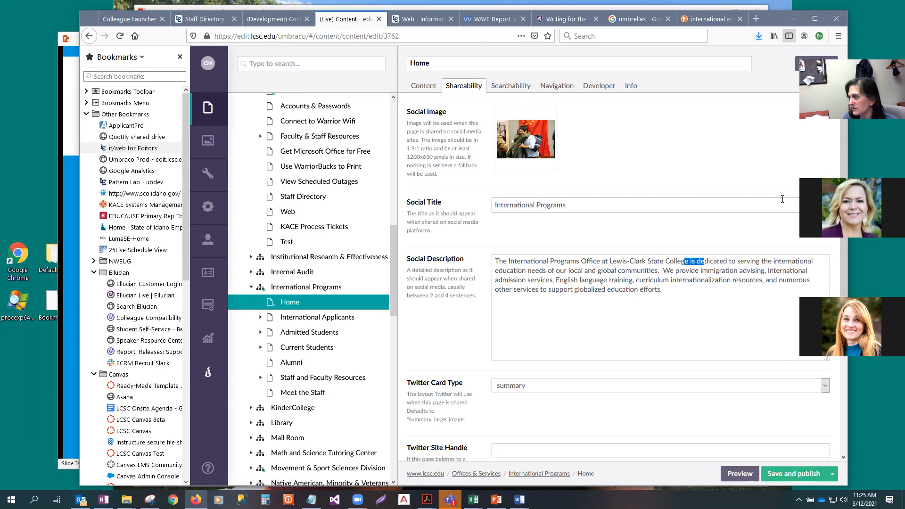
pyautogui.click(512, 86)
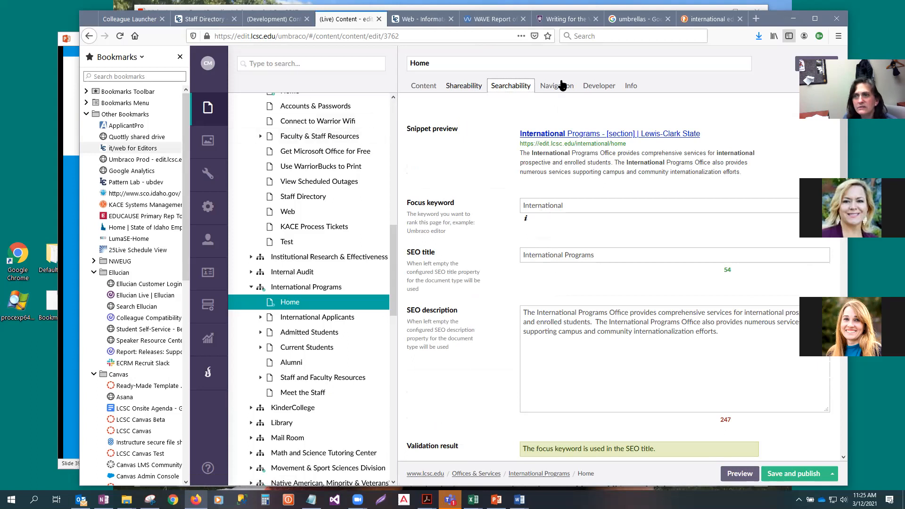
# Return to the web search results and shorten the query to "international"
pyautogui.click(712, 20)
pyautogui.scroll(10, 338, 199)
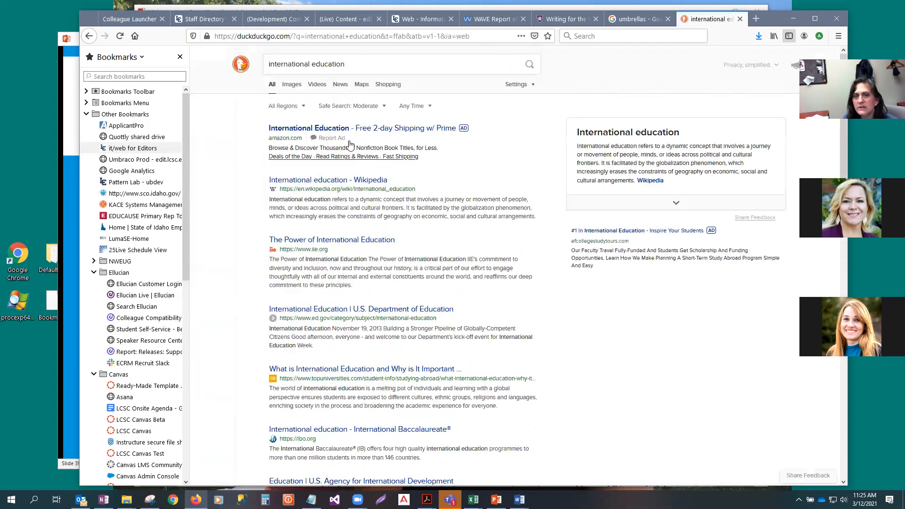
pyautogui.click(351, 59)
pyautogui.press('BackSpace')
pyautogui.press('BackSpace')
pyautogui.press('BackSpace')
pyautogui.press('BackSpace')
pyautogui.press('BackSpace')
pyautogui.press('BackSpace')
pyautogui.press('BackSpace')
pyautogui.press('BackSpace')
pyautogui.press('BackSpace')
pyautogui.press('BackSpace')
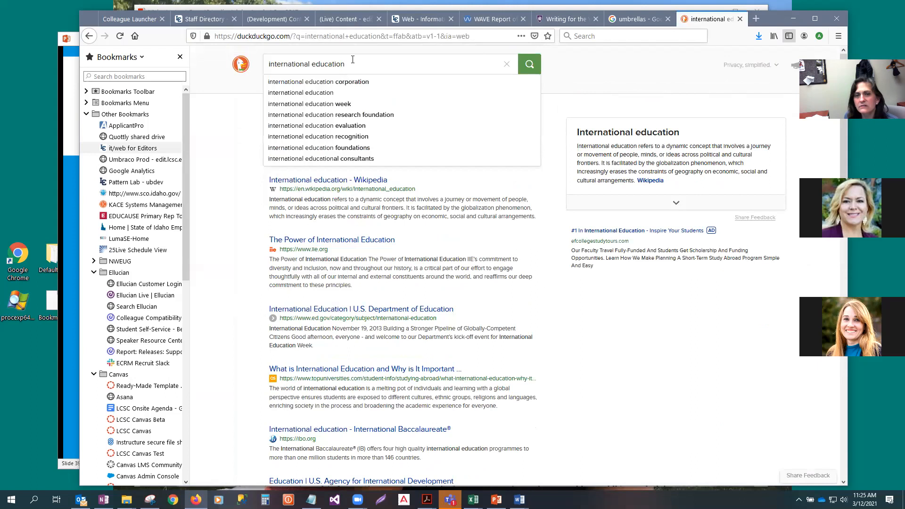
pyautogui.press('Return')
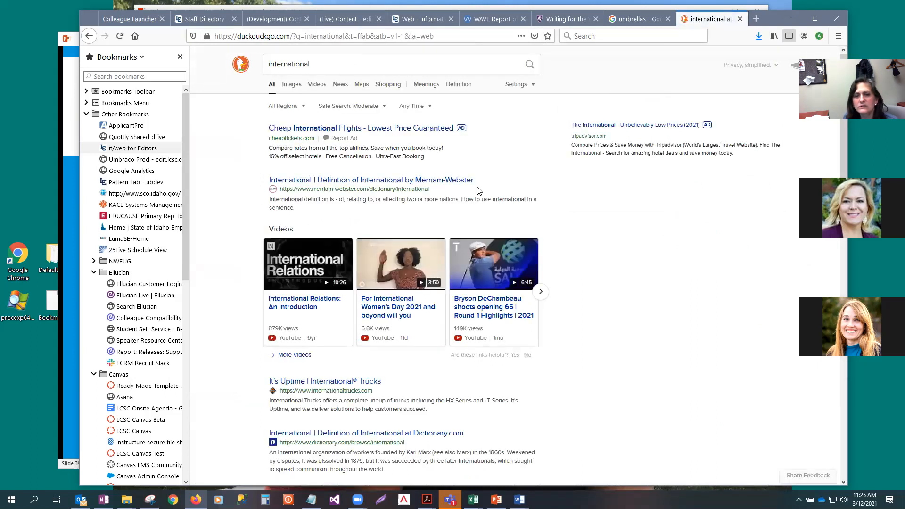
# Extend the web search to "international programs" and look through the result titles and descriptions
pyautogui.click(332, 59)
pyautogui.write('programs')
pyautogui.press('Return')
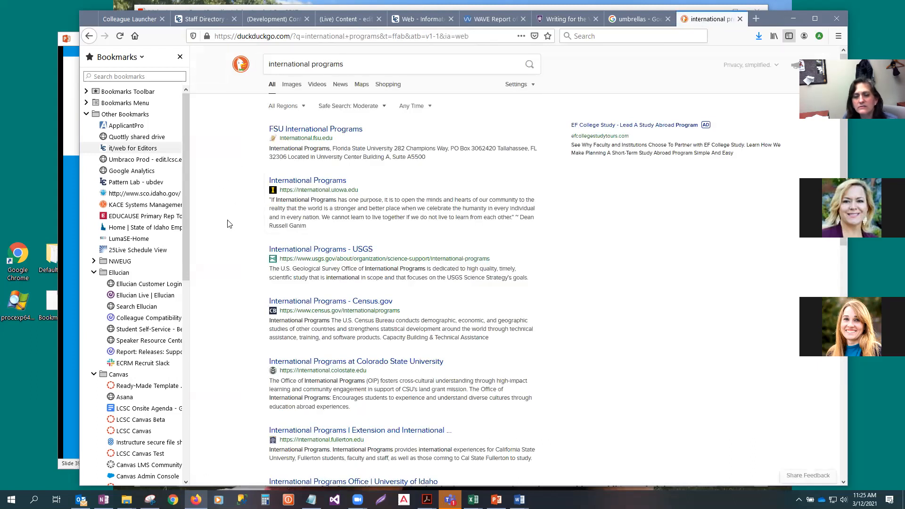
pyautogui.scroll(-4, 228, 224)
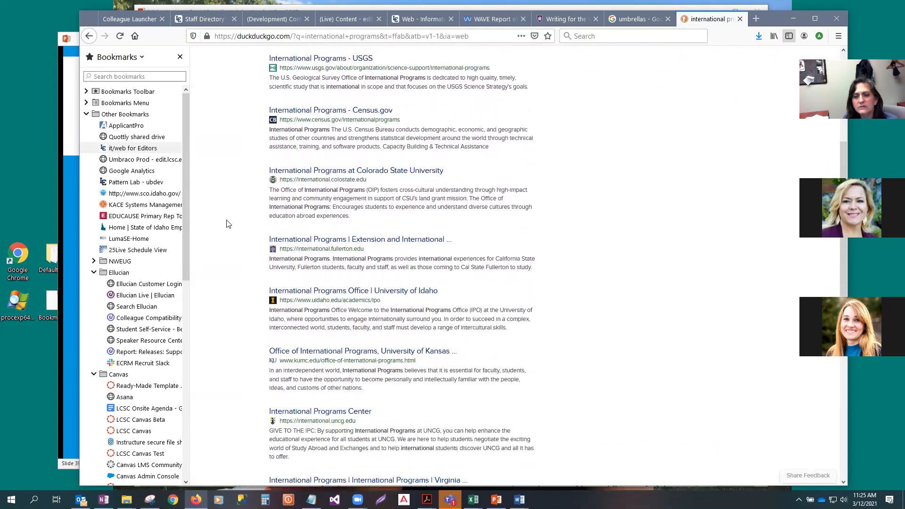
pyautogui.scroll(-2, 337, 277)
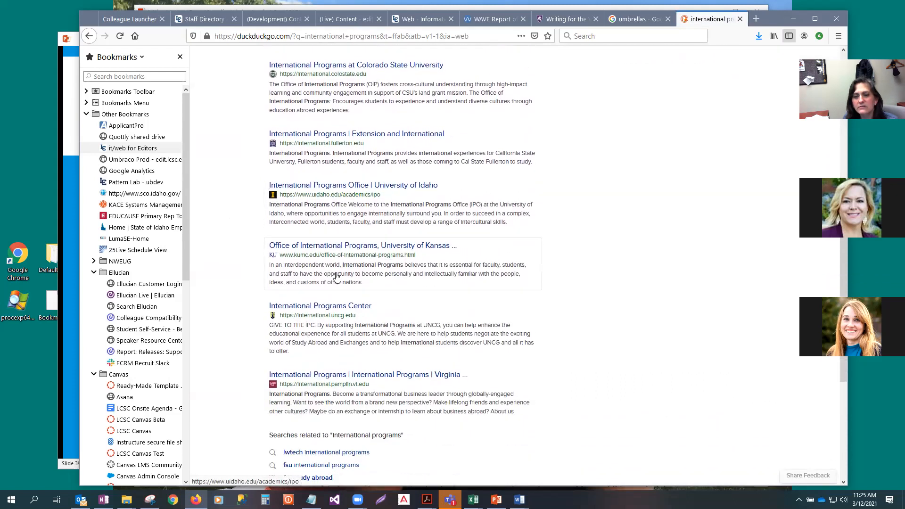
pyautogui.scroll(-2, 336, 278)
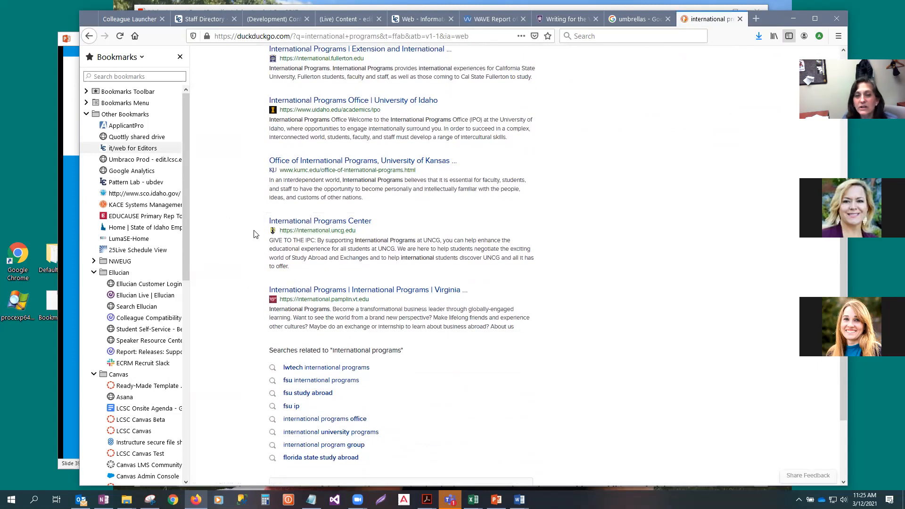
pyautogui.scroll(4, 254, 234)
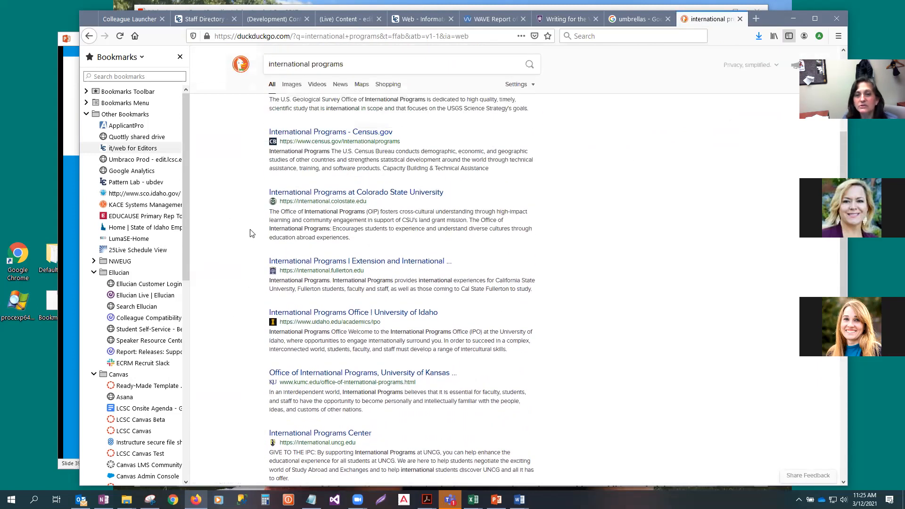
pyautogui.scroll(3, 251, 233)
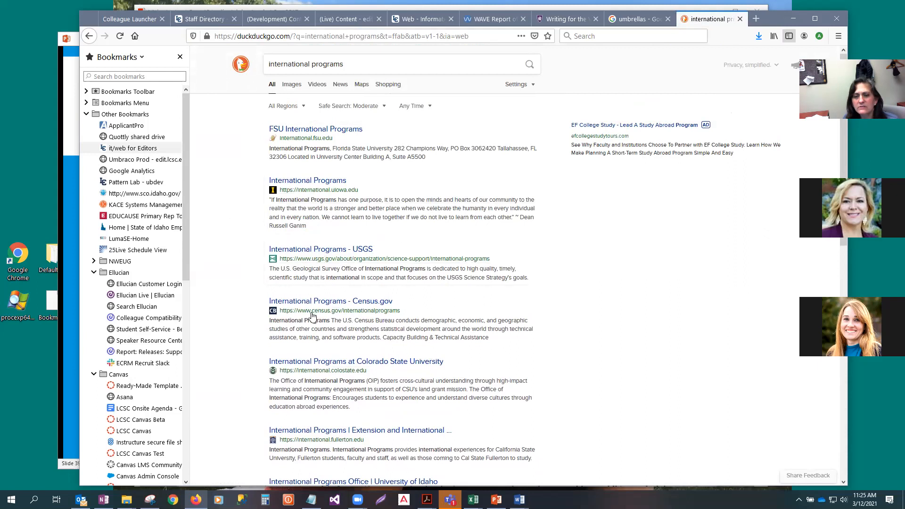
pyautogui.scroll(-2, 322, 375)
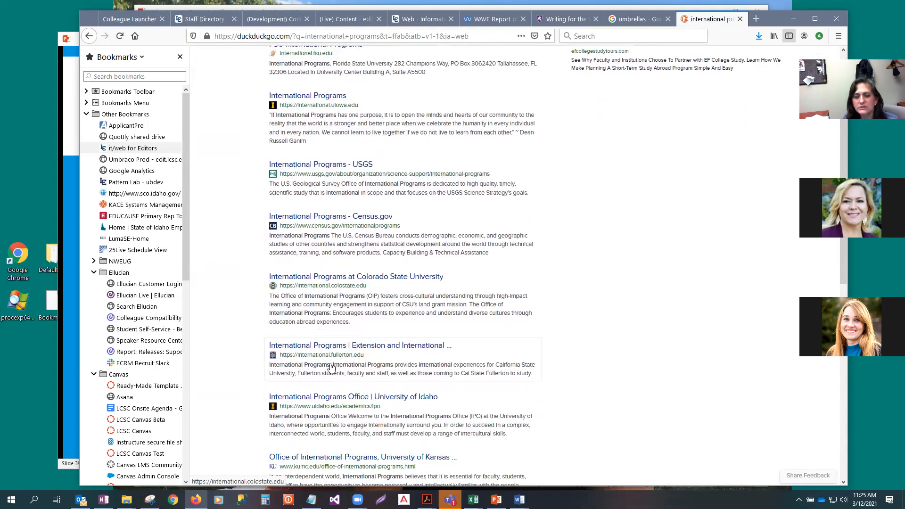
pyautogui.scroll(-1, 334, 355)
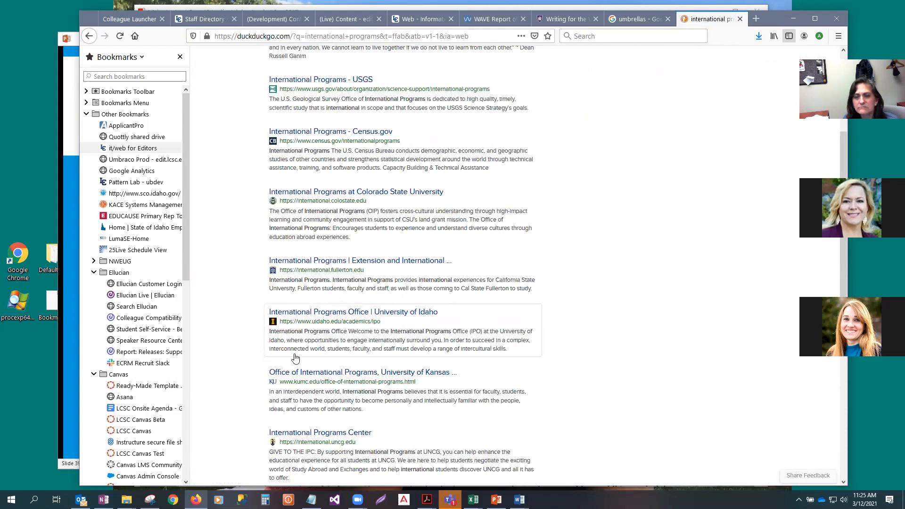
# Revisit the International Programs search settings, and switch to the PowerPoint slide show to advance to the "What to Do Next" slide
pyautogui.click(430, 21)
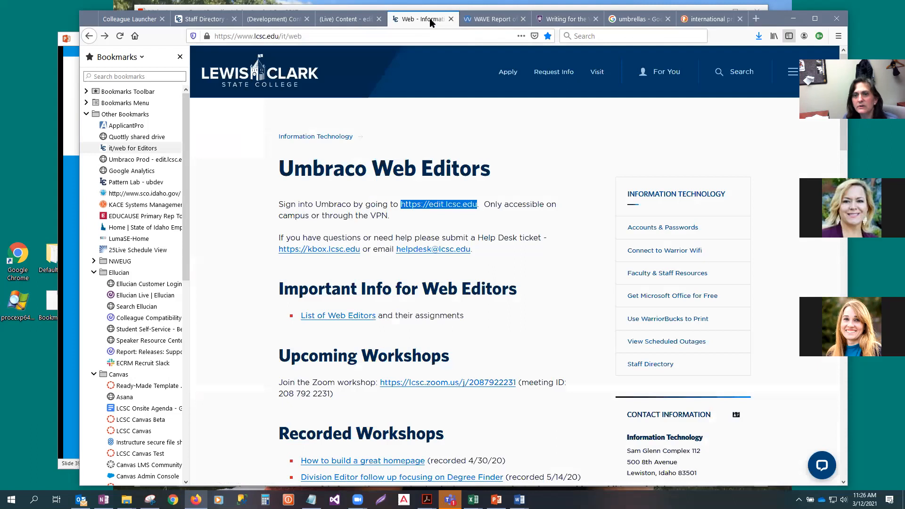
pyautogui.click(342, 20)
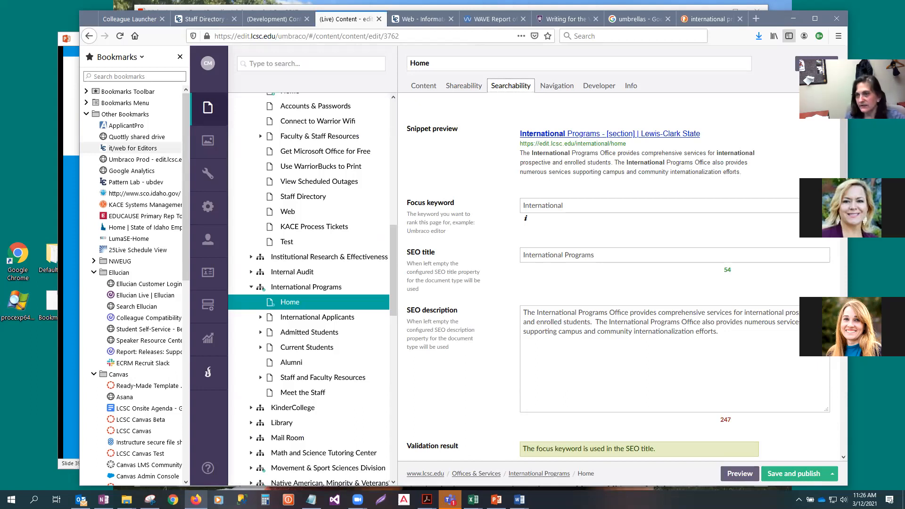
pyautogui.click(496, 499)
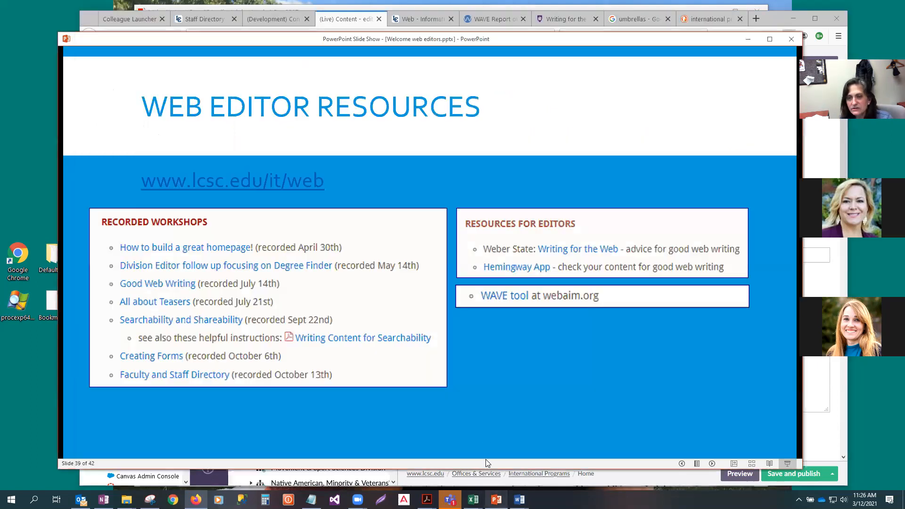
pyautogui.click(354, 223)
pyautogui.click(466, 242)
pyautogui.click(466, 242)
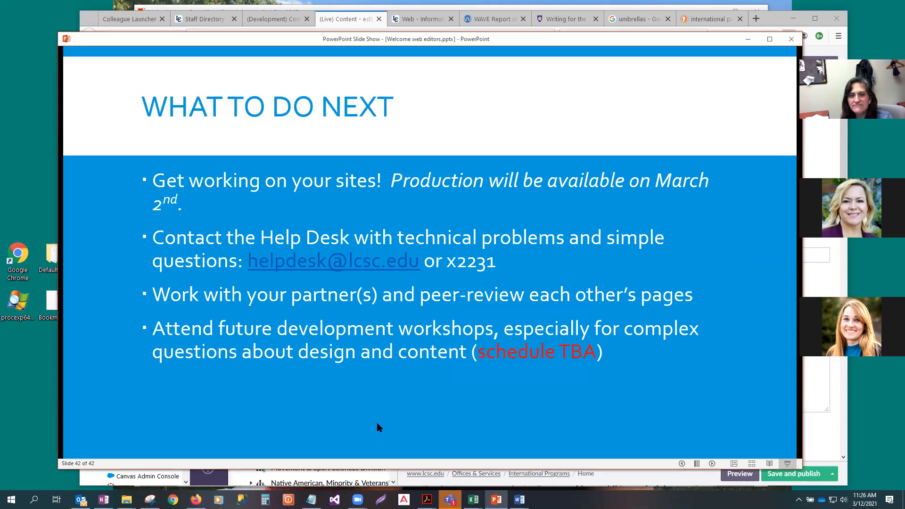
pyautogui.click(397, 386)
pyautogui.scroll(2, 395, 384)
pyautogui.scroll(-1, 396, 387)
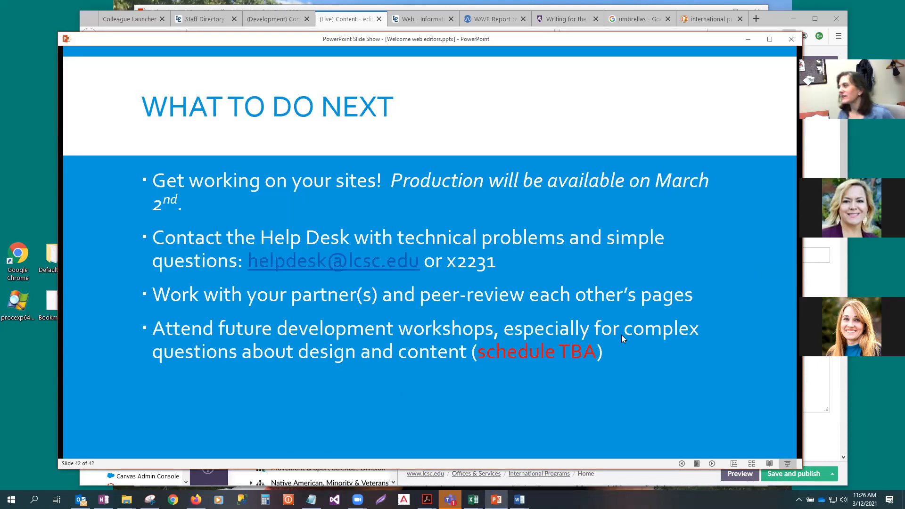